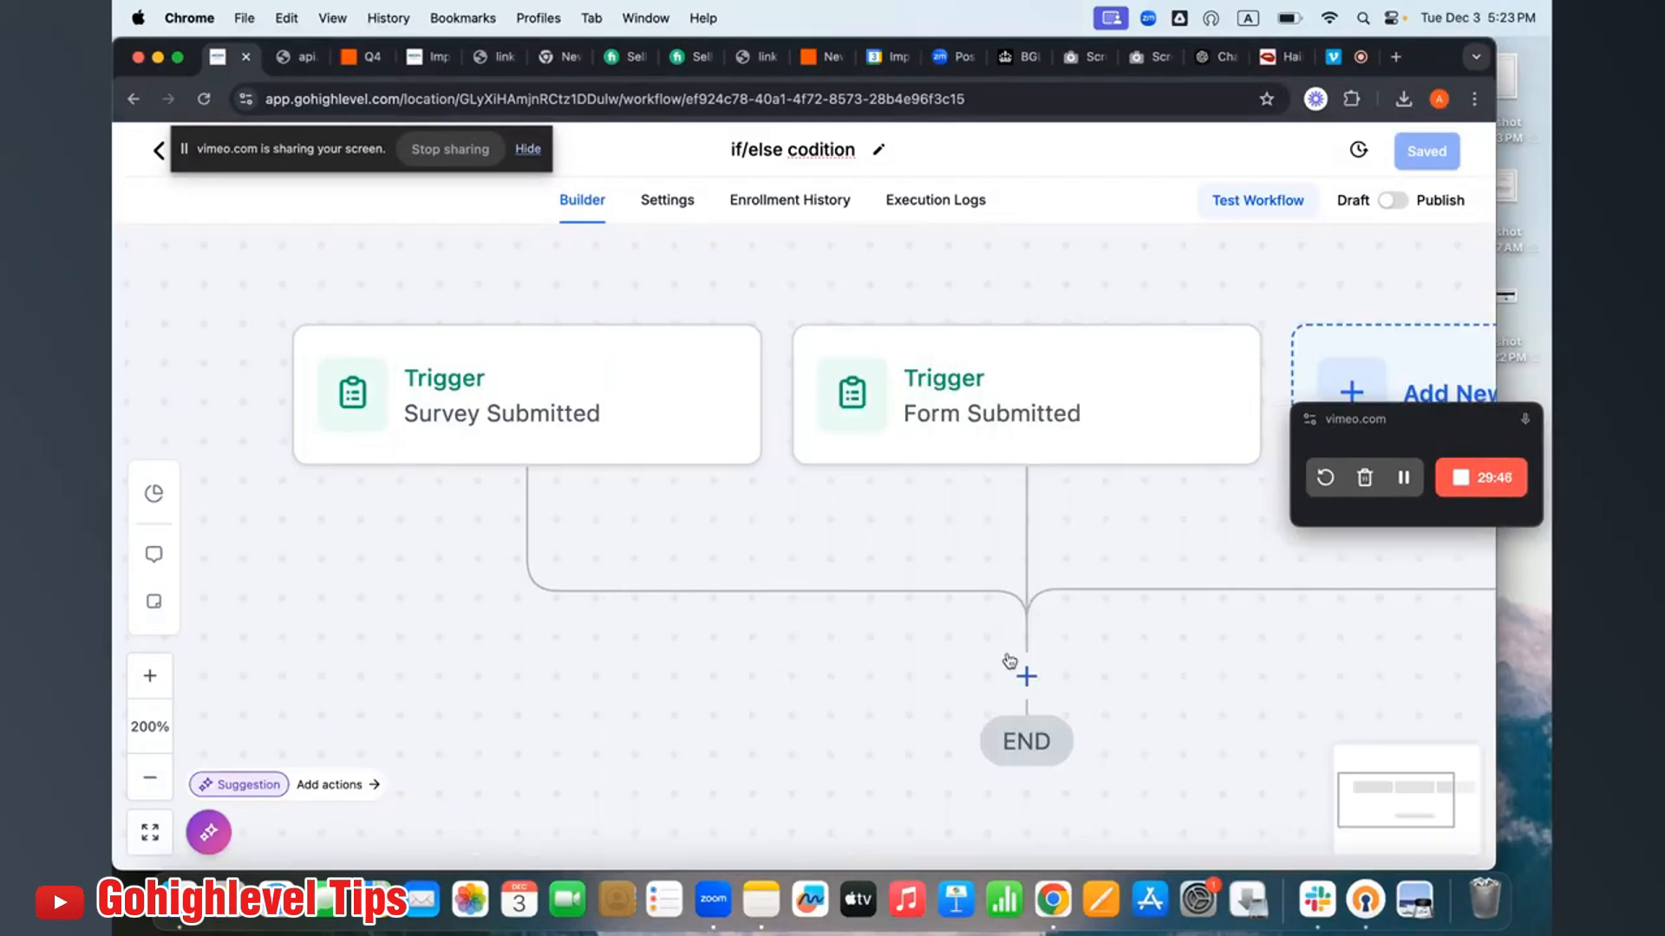
Add an If/Else action beneath the Survey Submitted and Form Submitted triggers in the workflow.
left_click(143, 789)
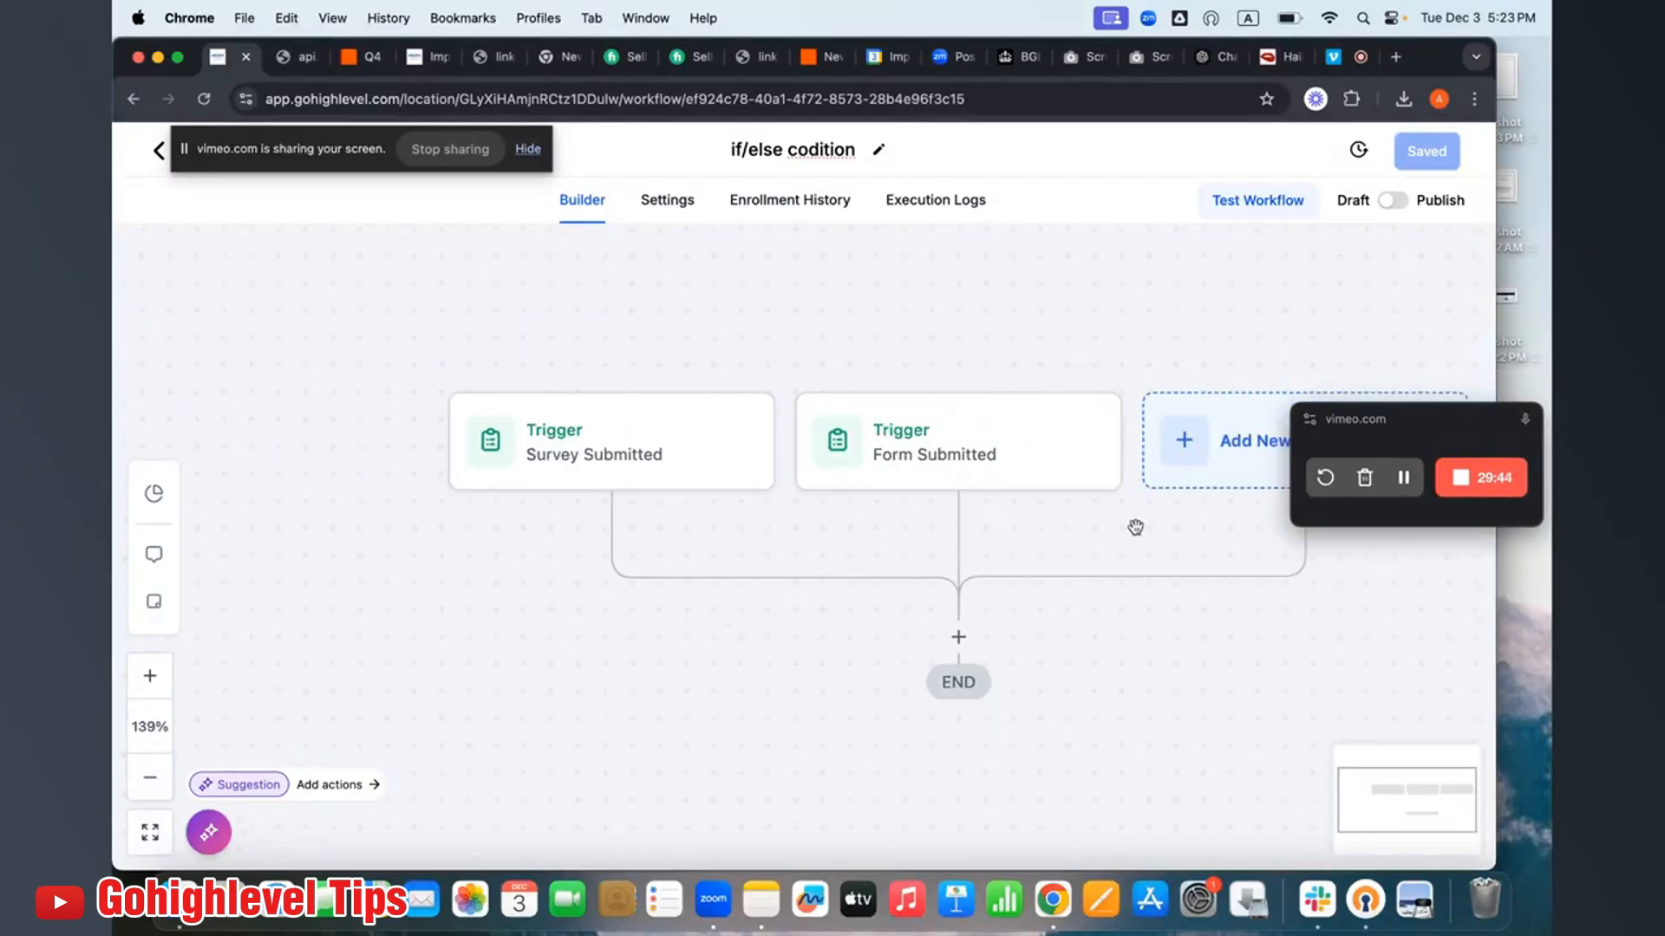
left_click_drag(1396, 423, 1301, 180)
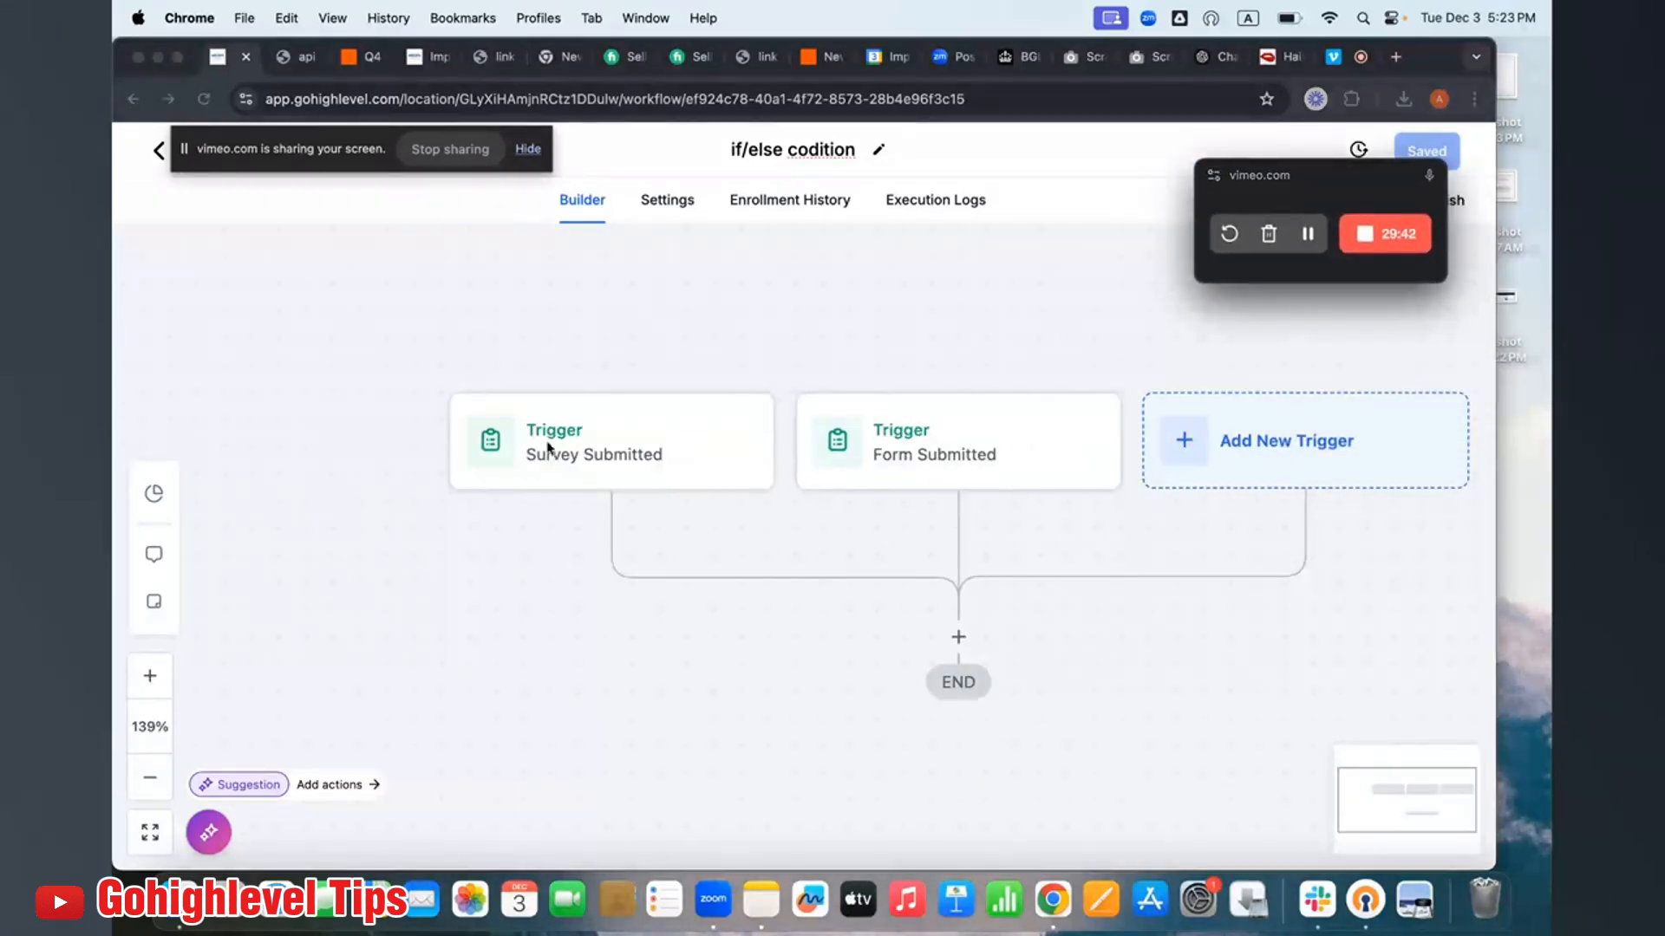
left_click(958, 638)
left_click(959, 639)
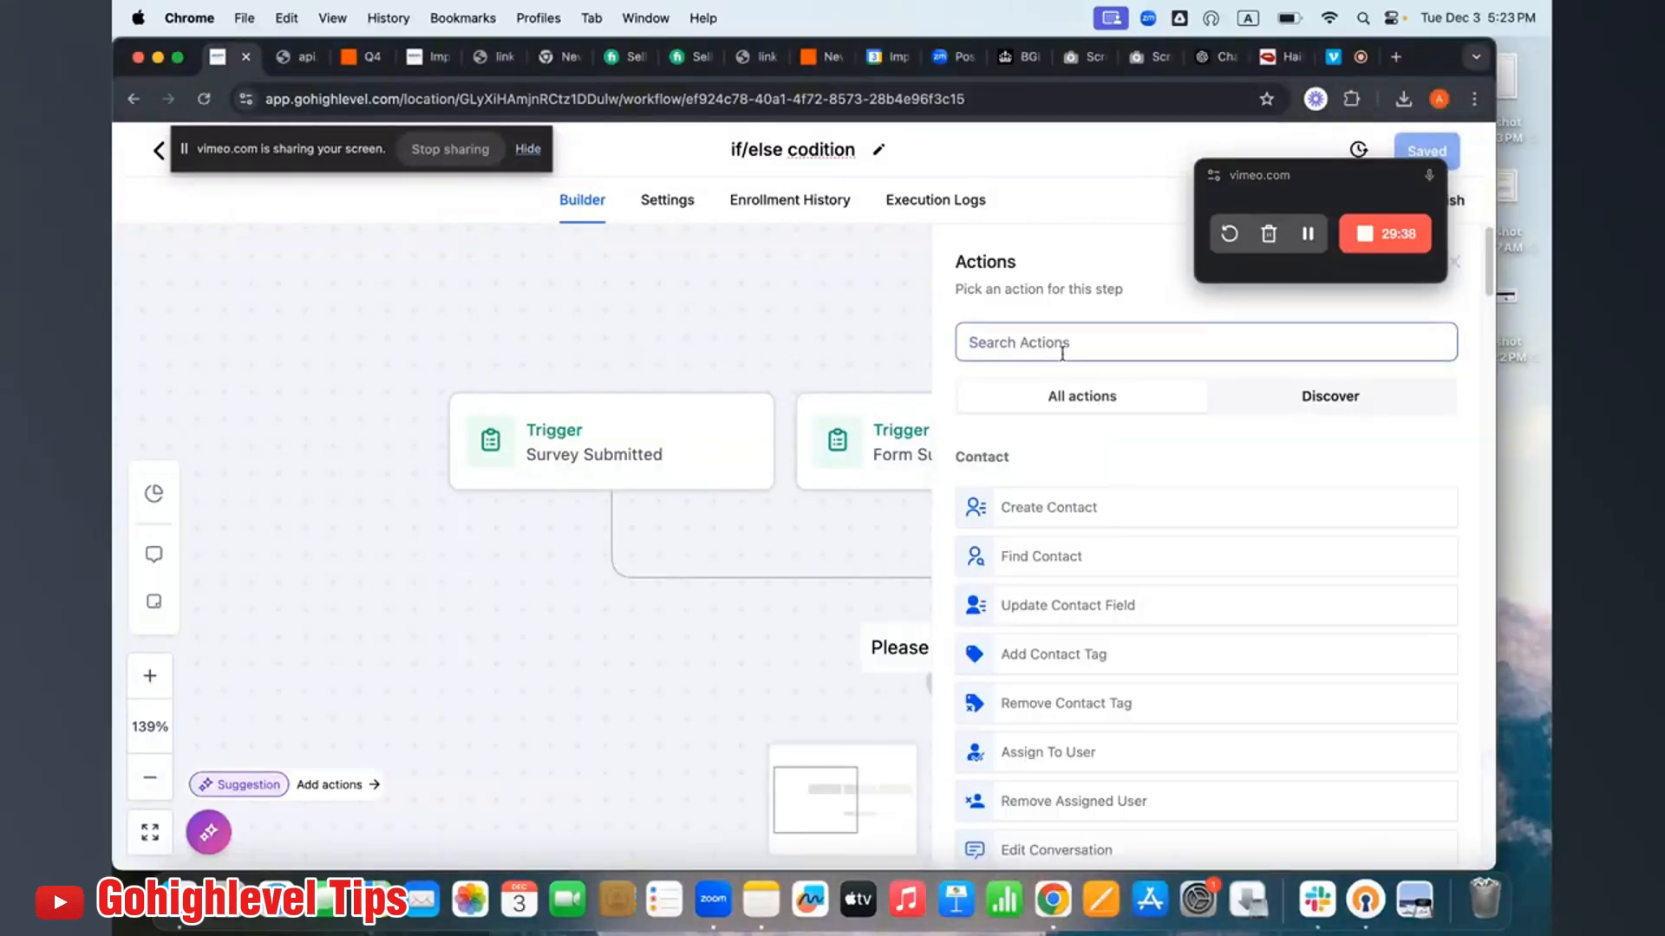
type("if")
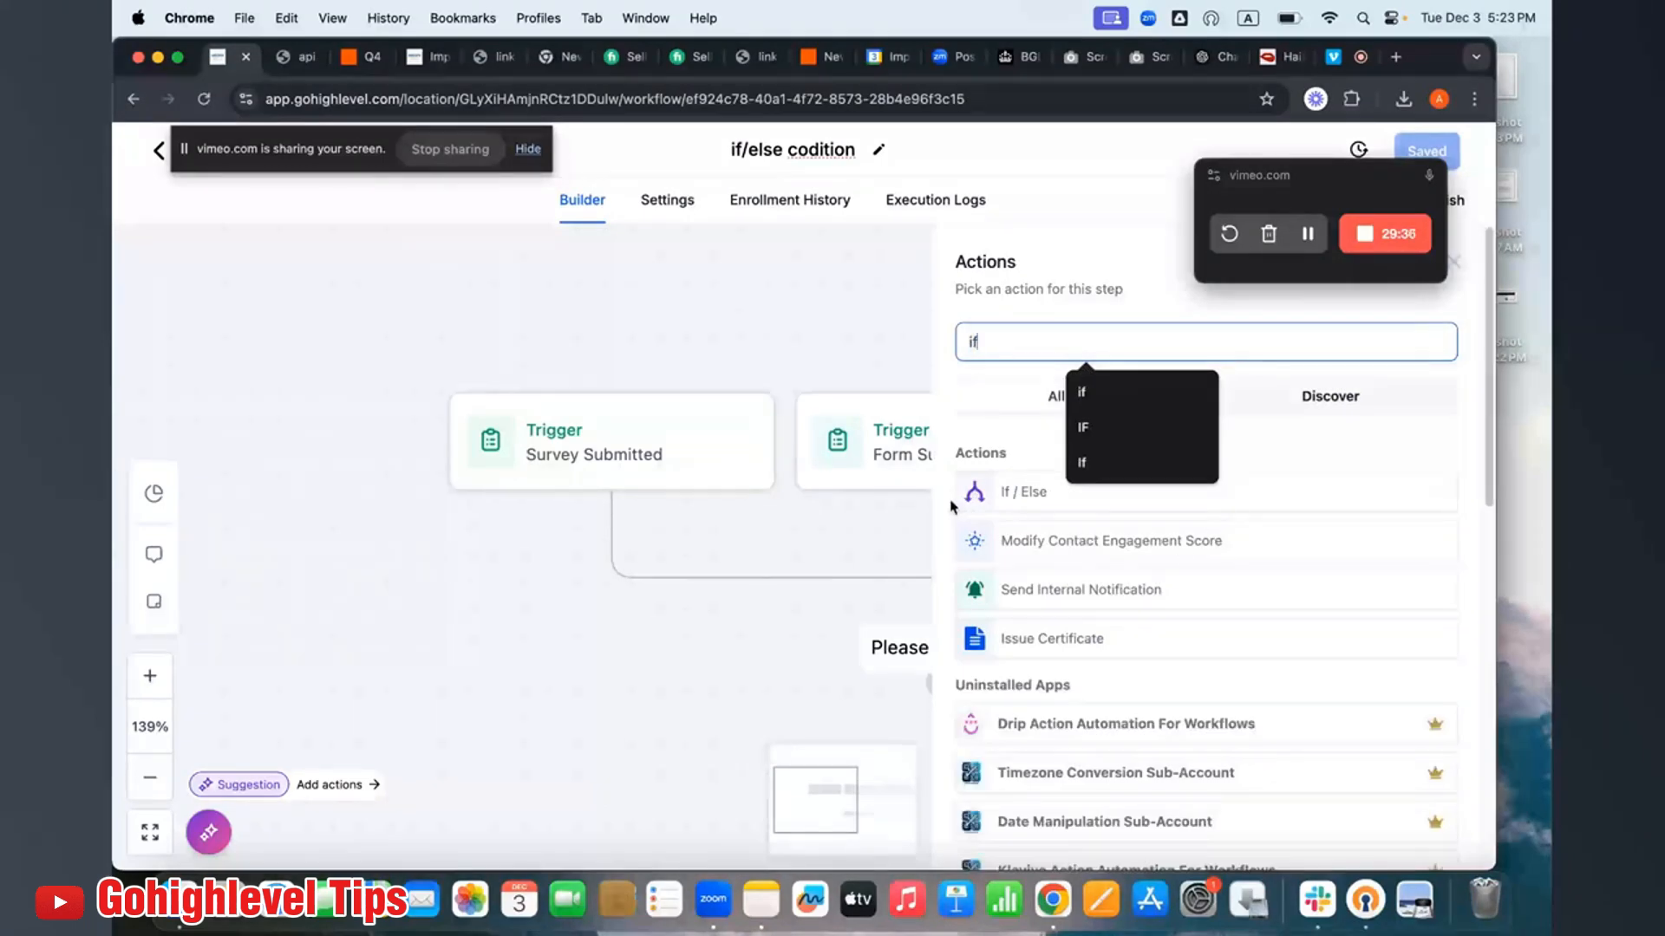
left_click(1016, 494)
Set the first branch's condition to Workflow Trigger Is Survey Submitted.
left_click(755, 724)
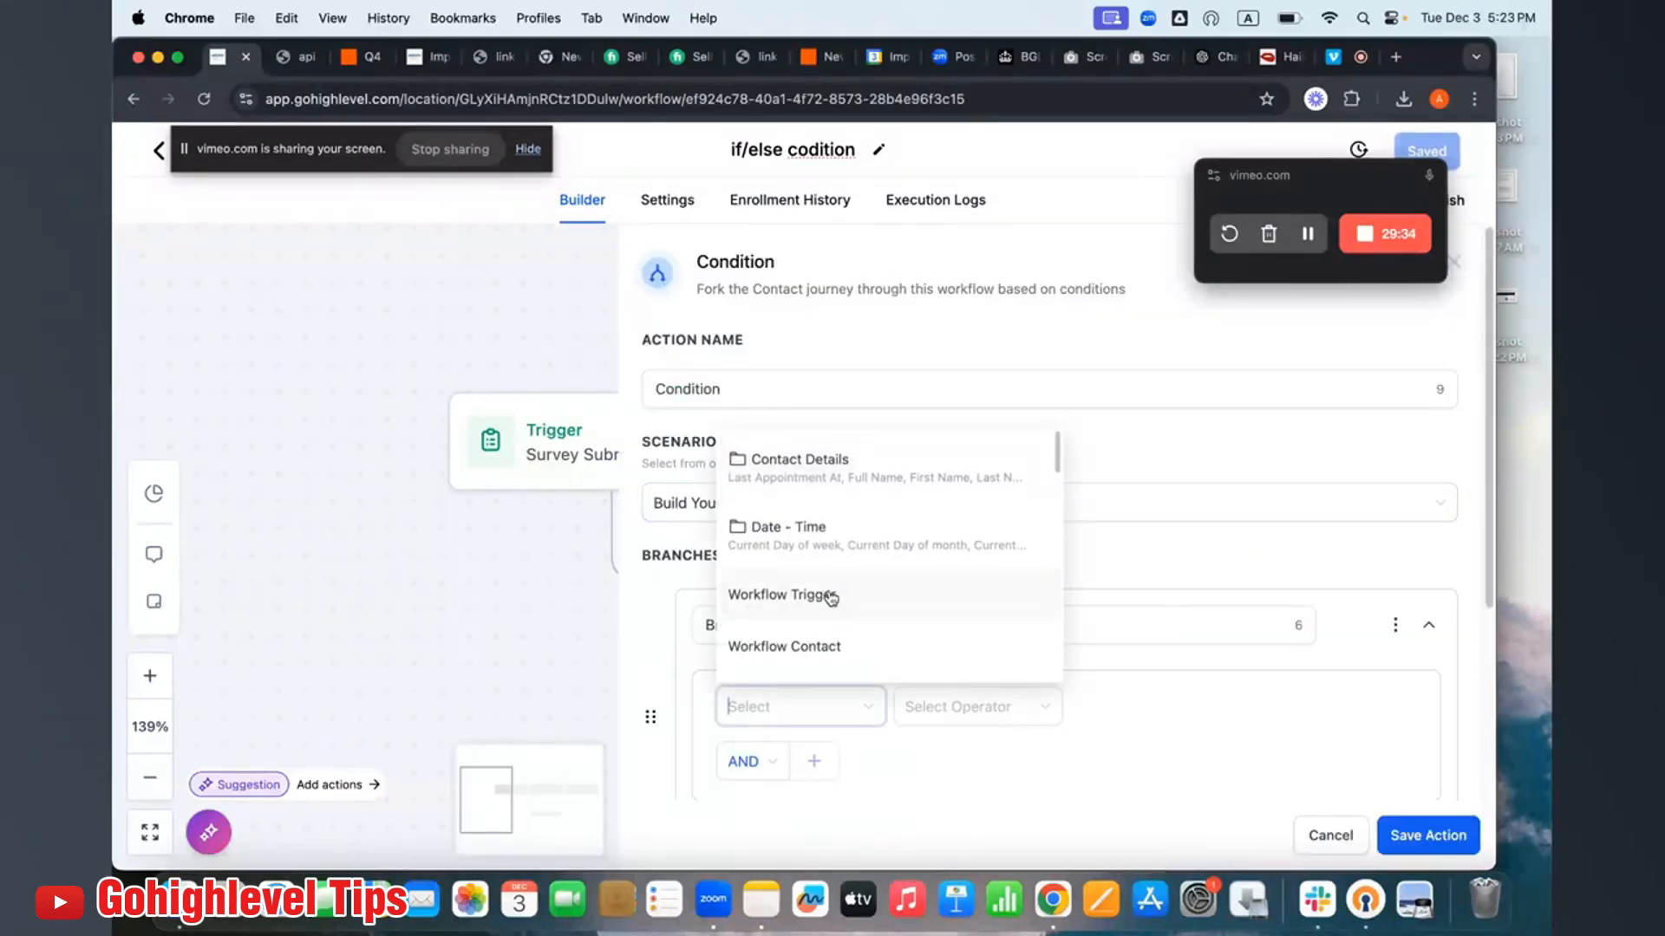
scroll(846, 537, "down", 1)
left_click(840, 560)
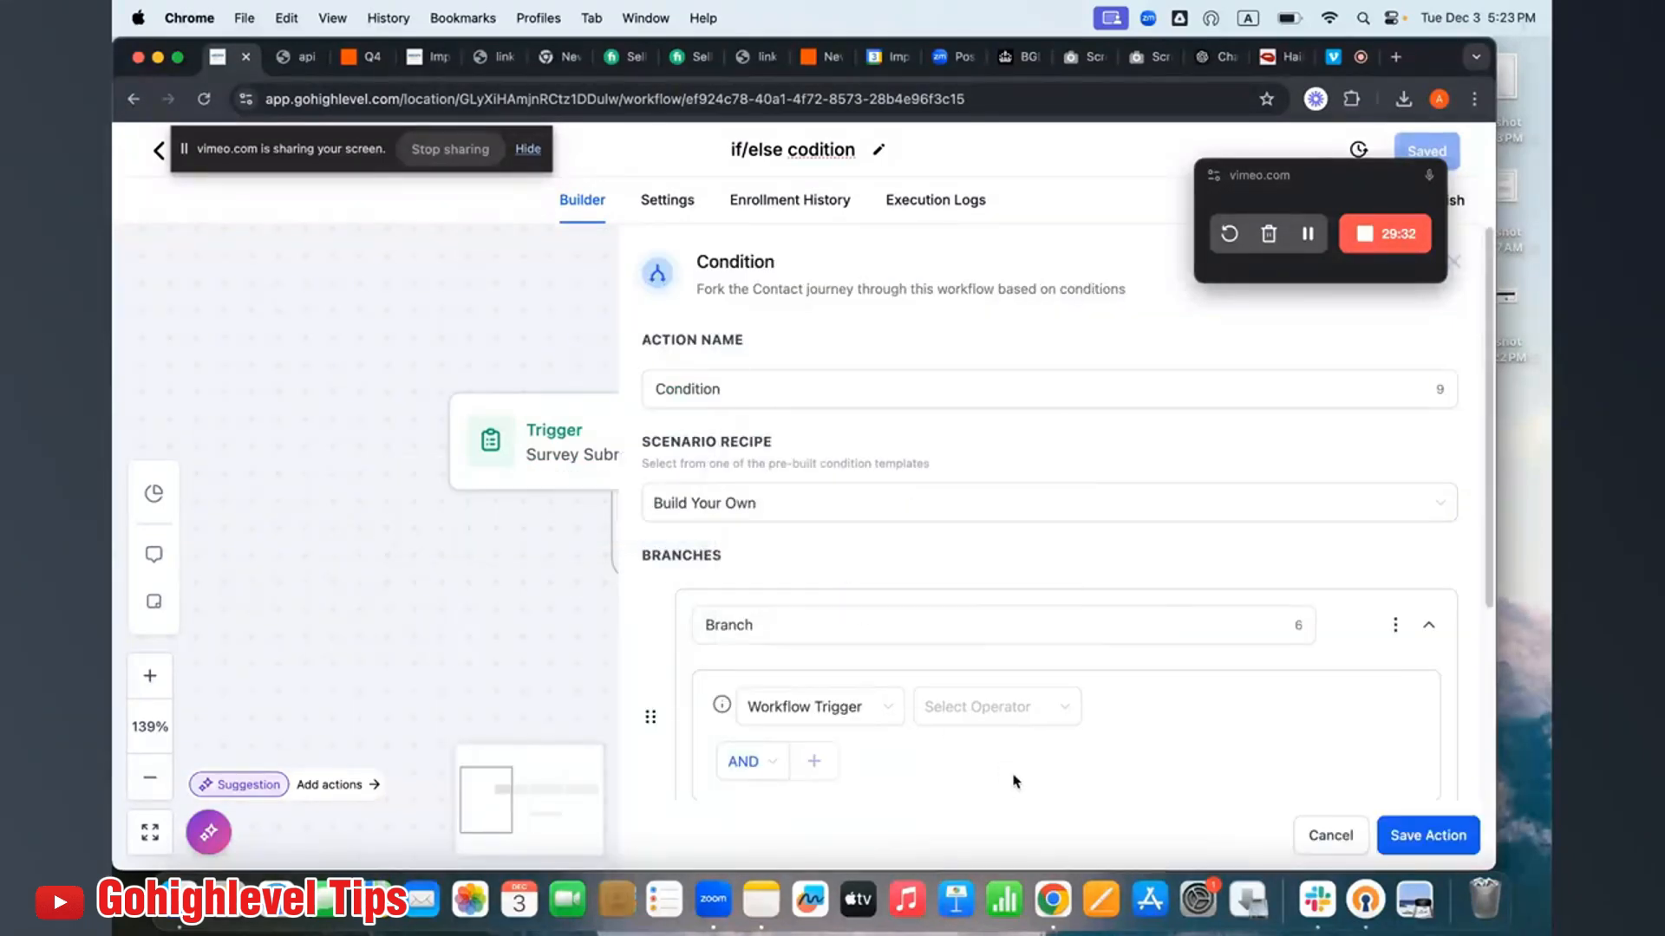
left_click(1018, 707)
left_click(1001, 752)
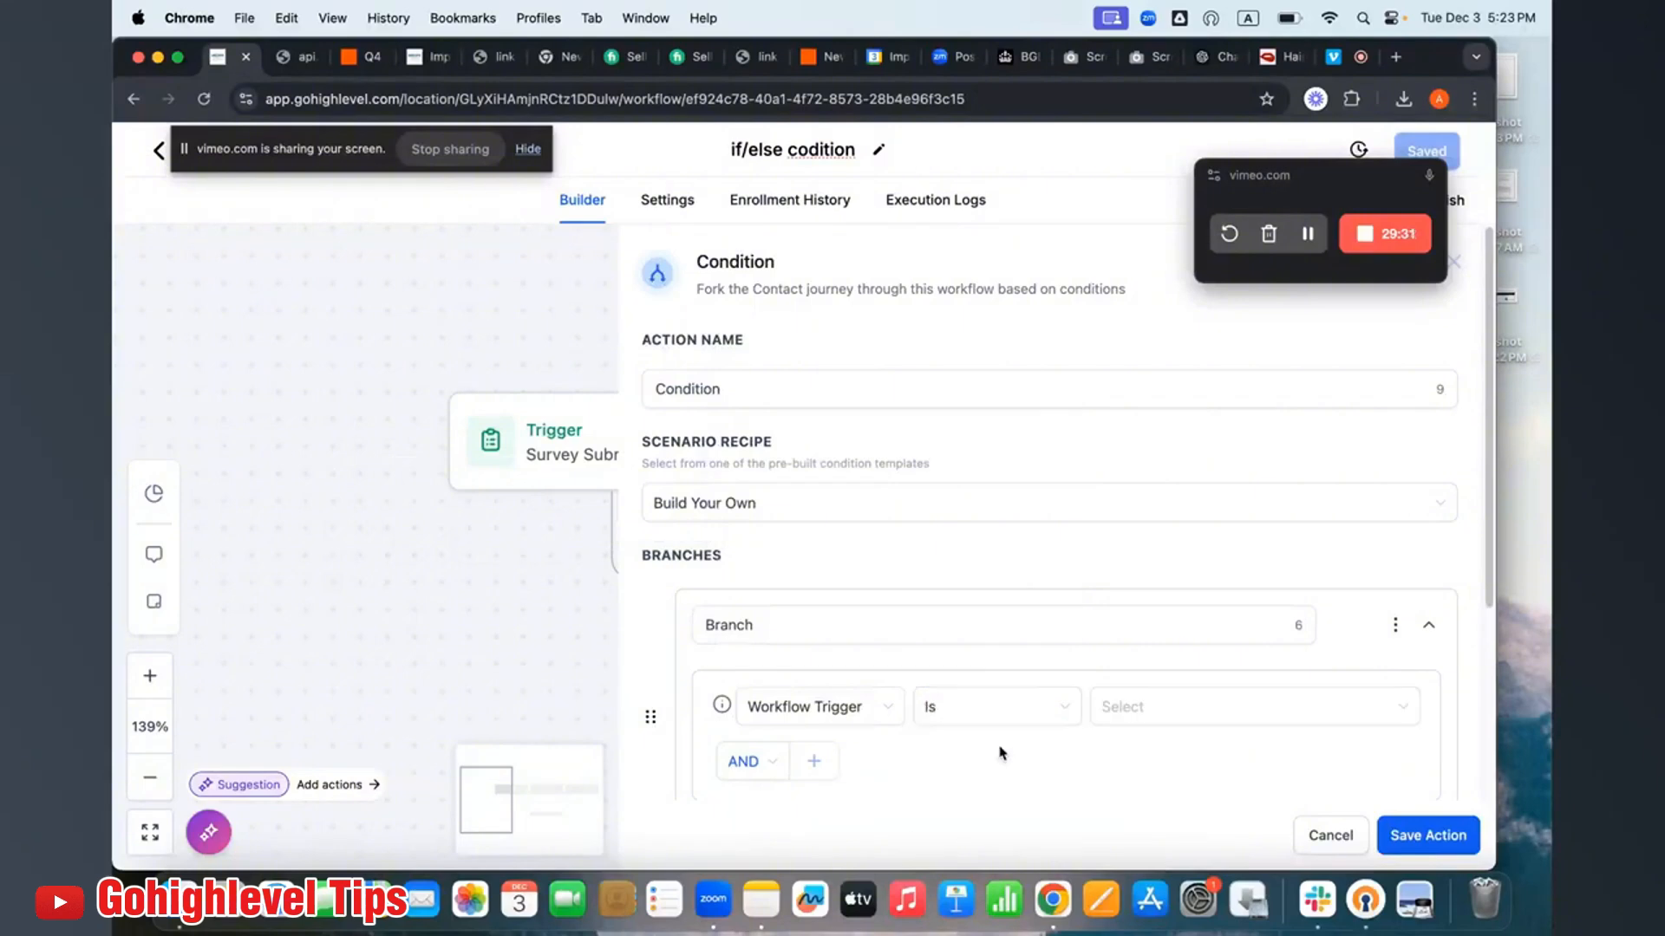
left_click(1256, 706)
left_click(1226, 751)
Add a second branch with the condition Workflow Trigger Is Form Submitted, and save the action.
scroll(785, 728, "down", 3)
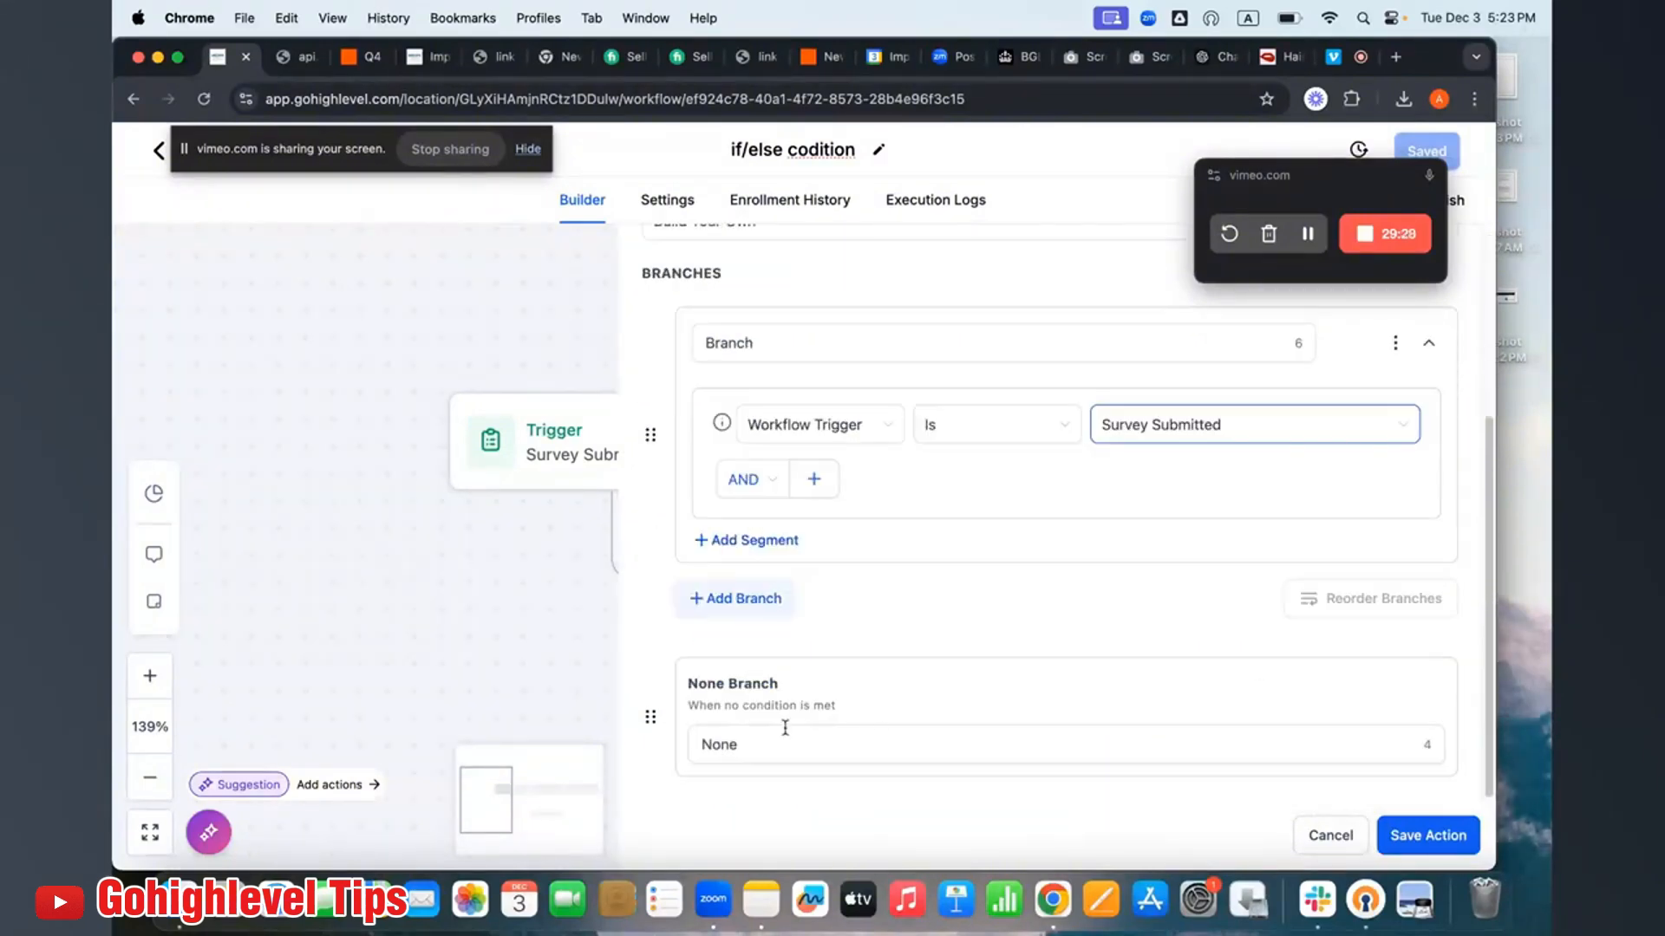
left_click(732, 610)
left_click(824, 697)
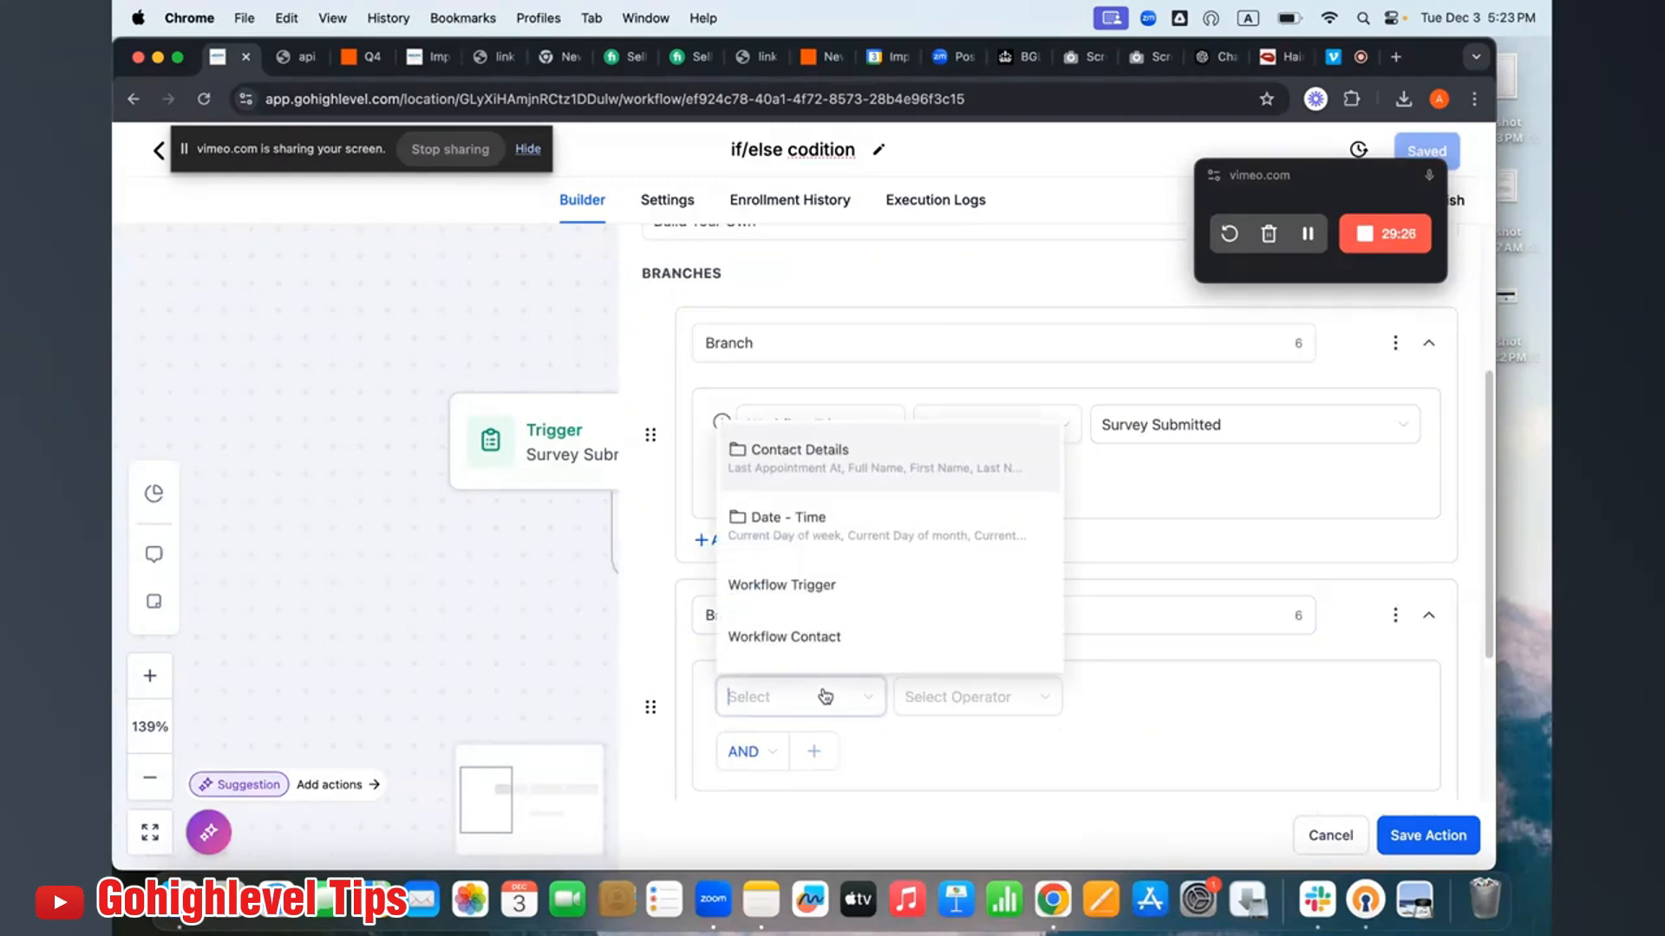
left_click(872, 598)
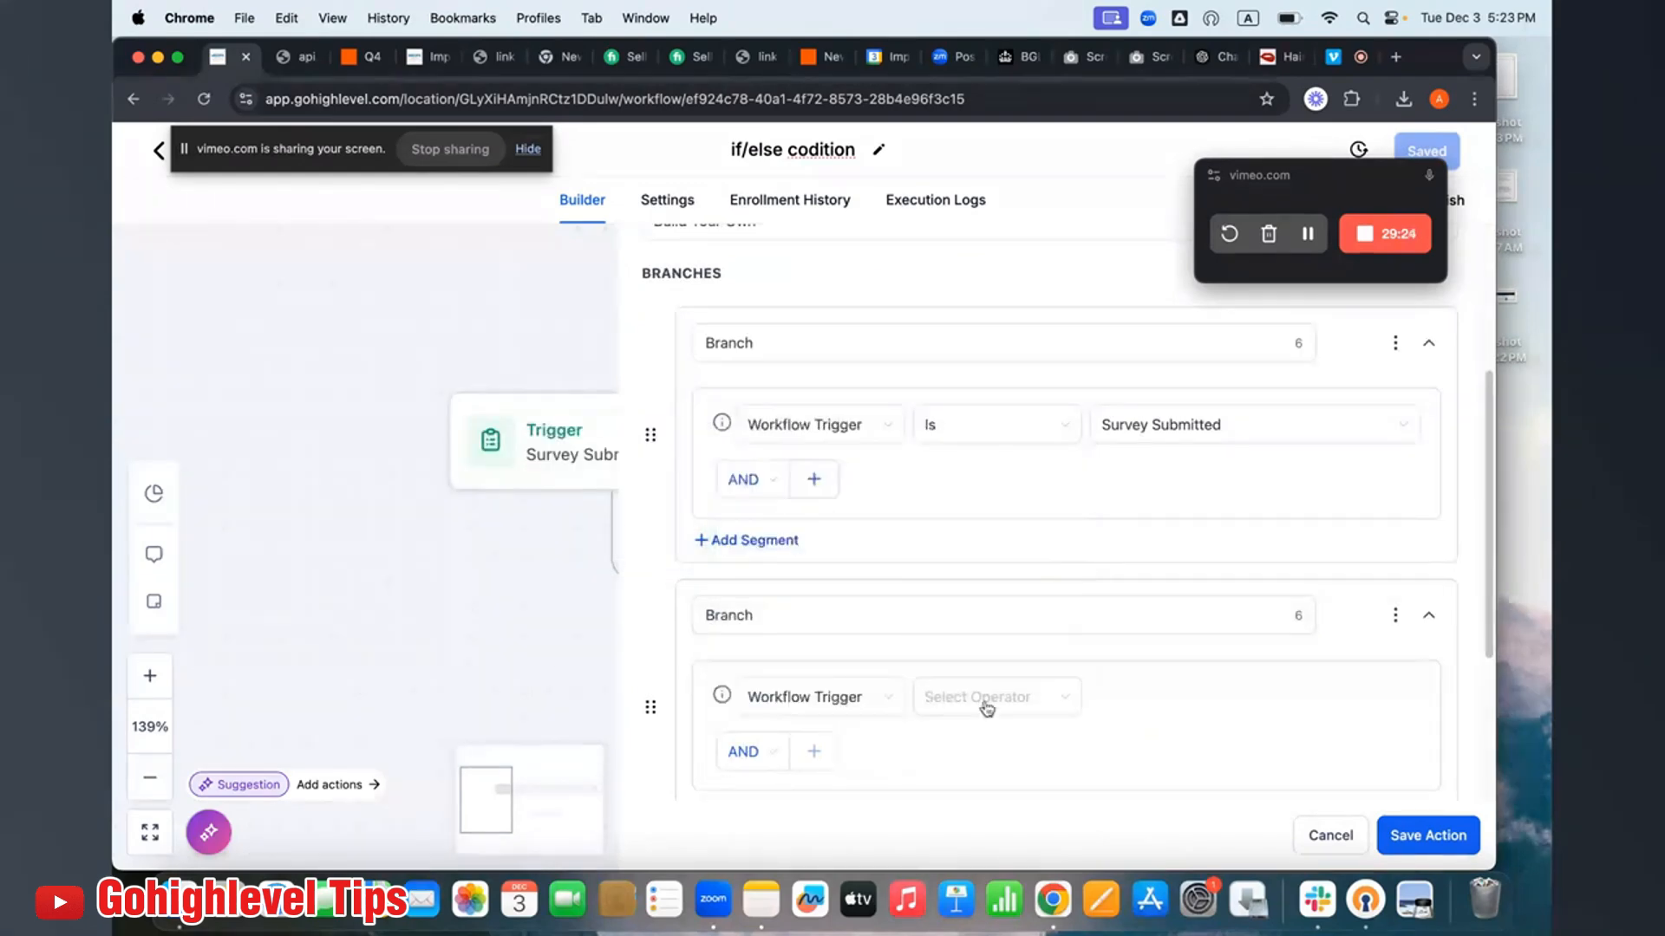
left_click(1010, 711)
left_click(957, 753)
left_click(1246, 695)
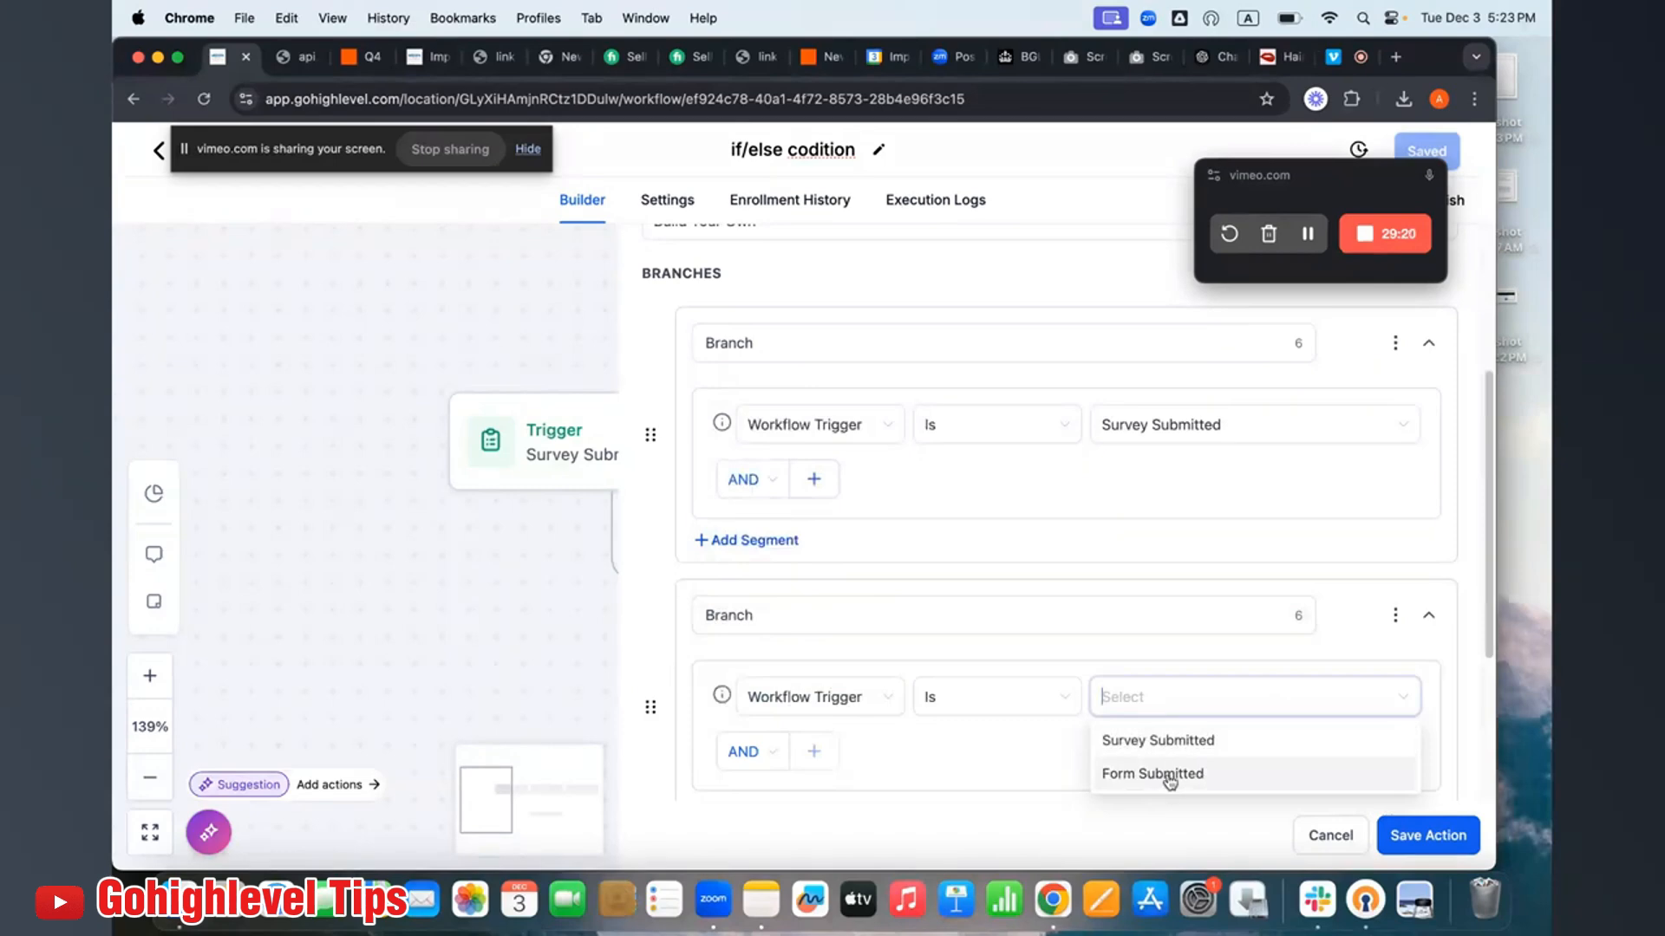
left_click(1170, 780)
left_click(1438, 837)
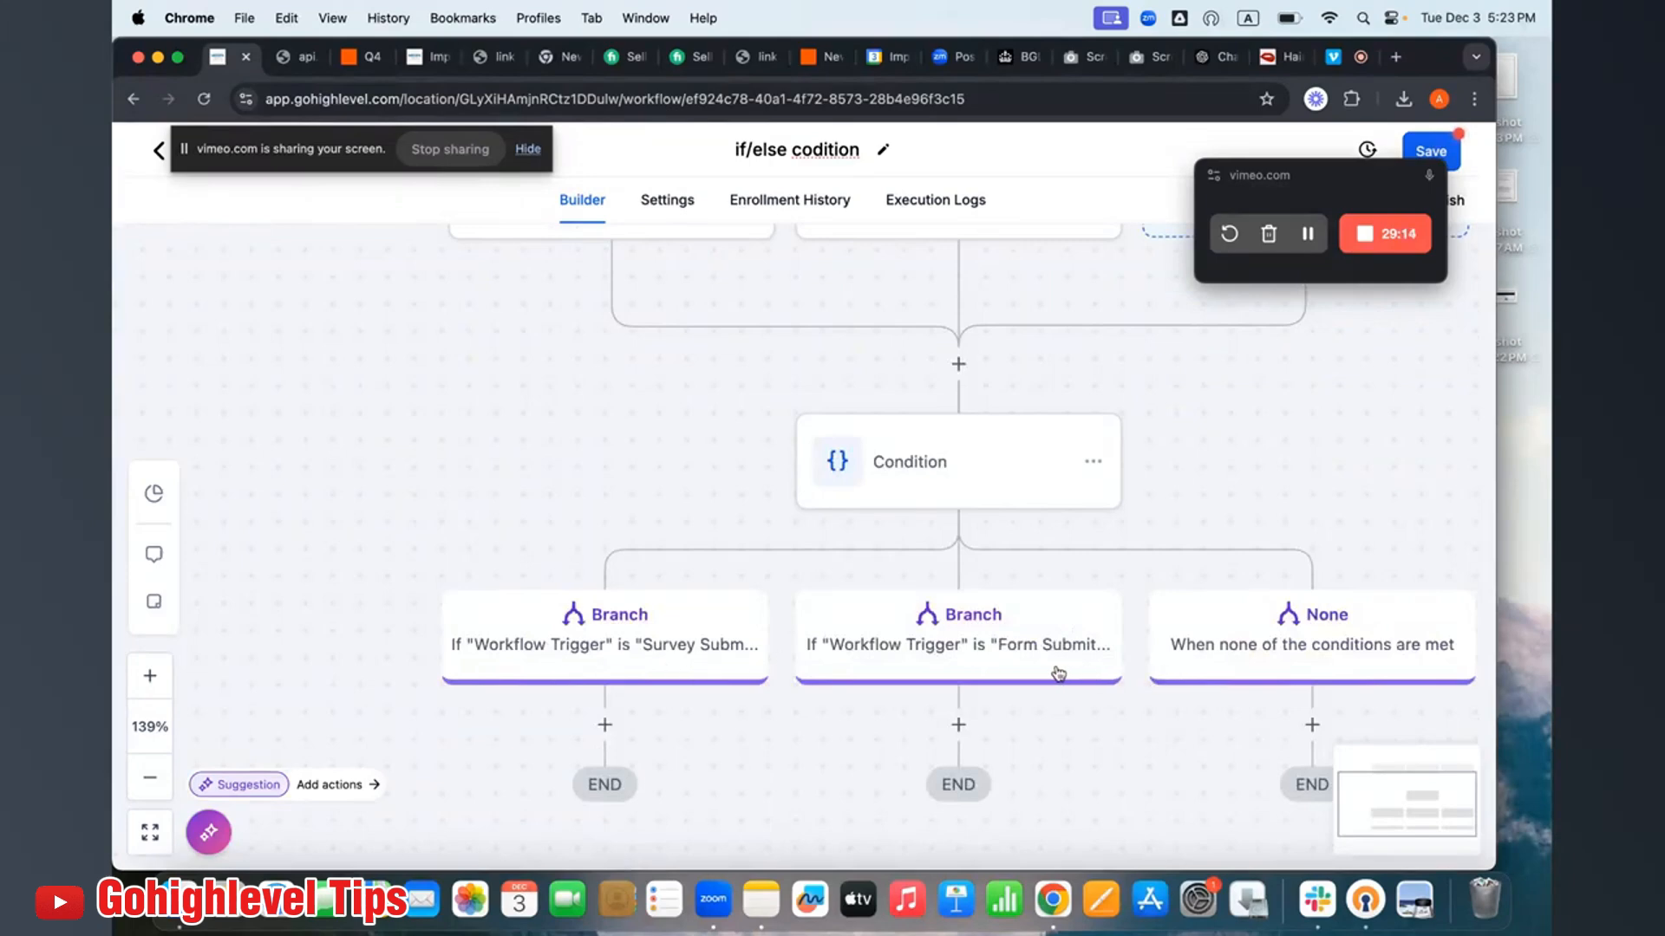
Reopen the Condition action and try an extra condition row joined by OR in the Survey Submitted branch, removing it again.
scroll(1075, 652, "up", 1)
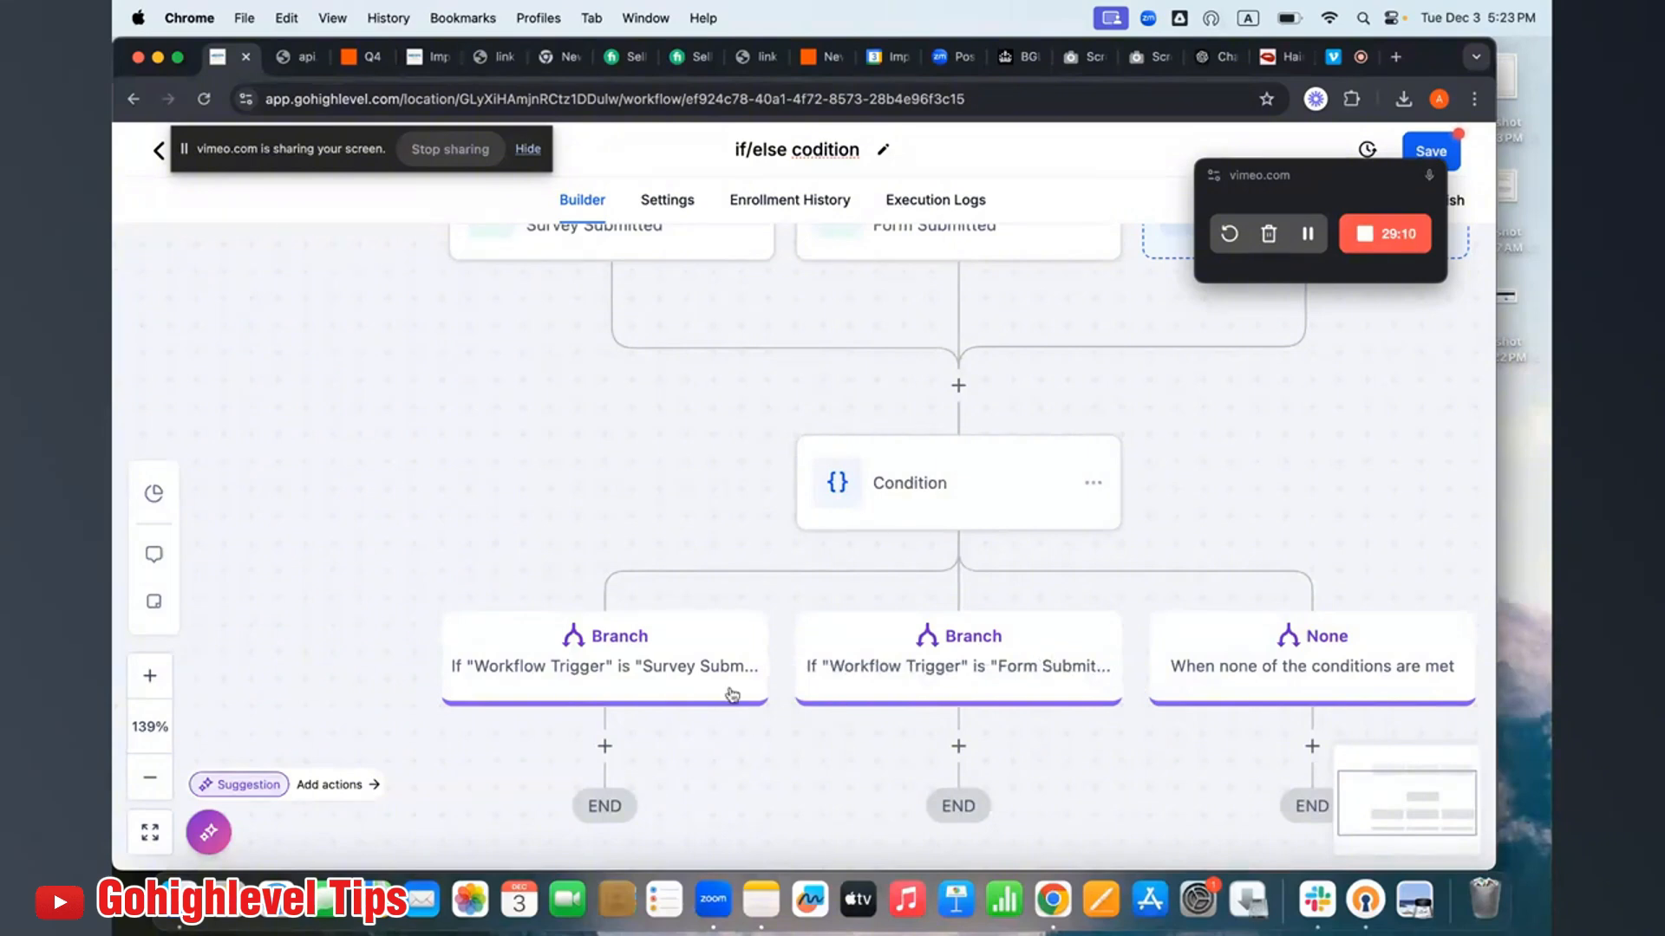
scroll(732, 694, "down", 1)
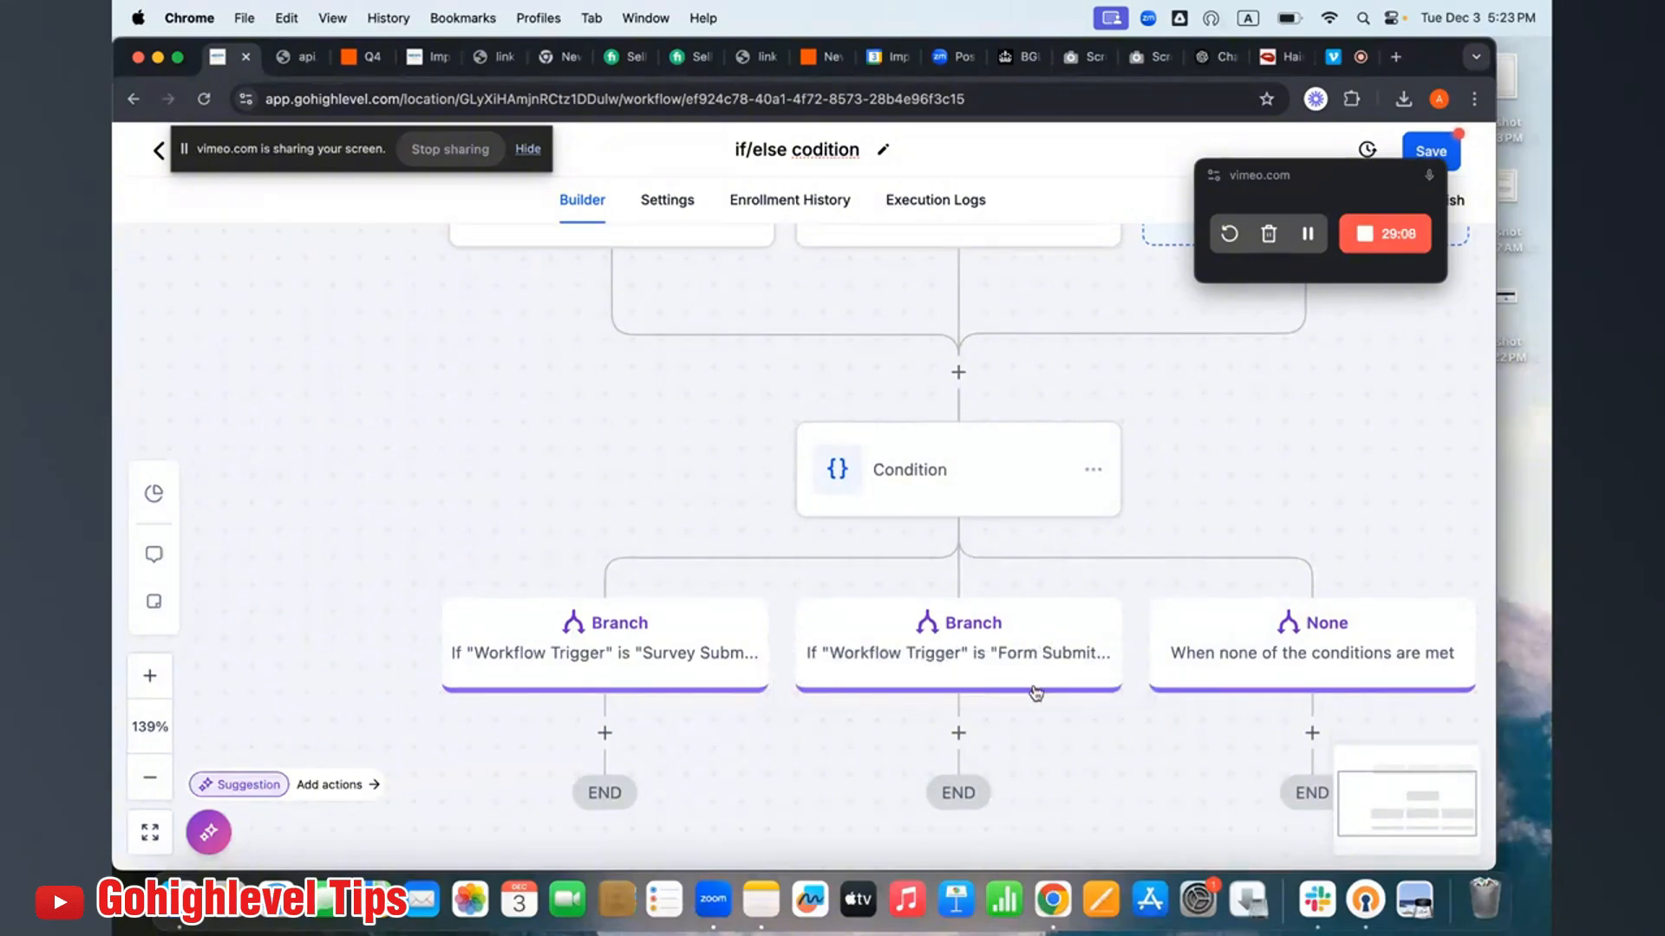
scroll(1097, 698, "down", 3)
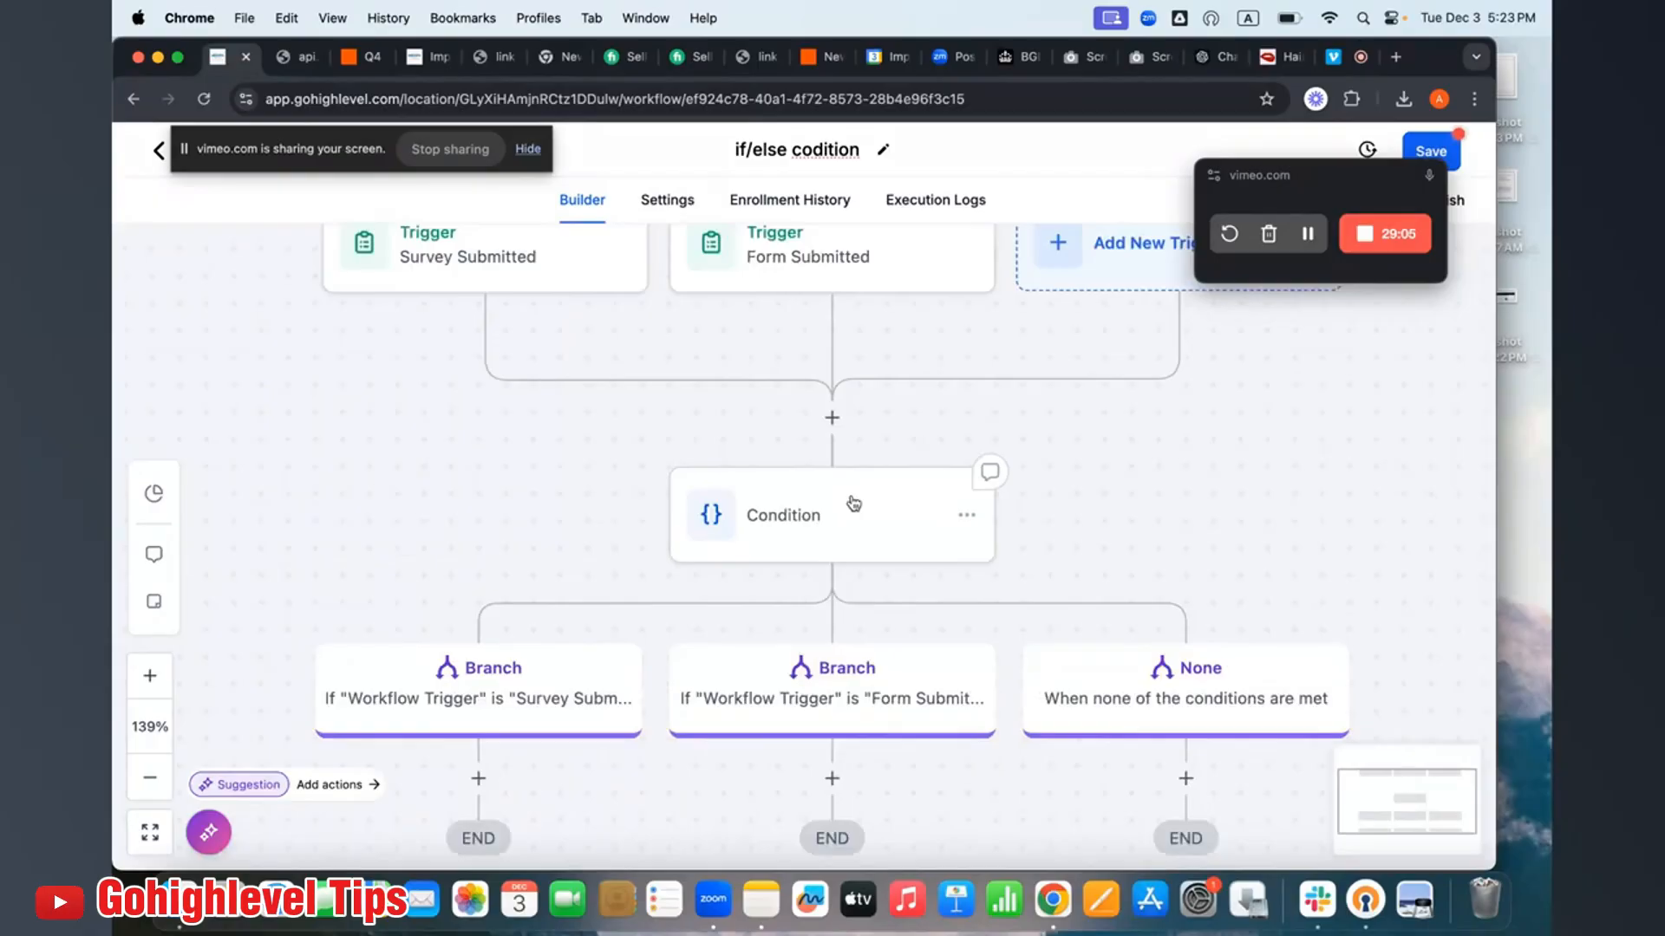
left_click(851, 505)
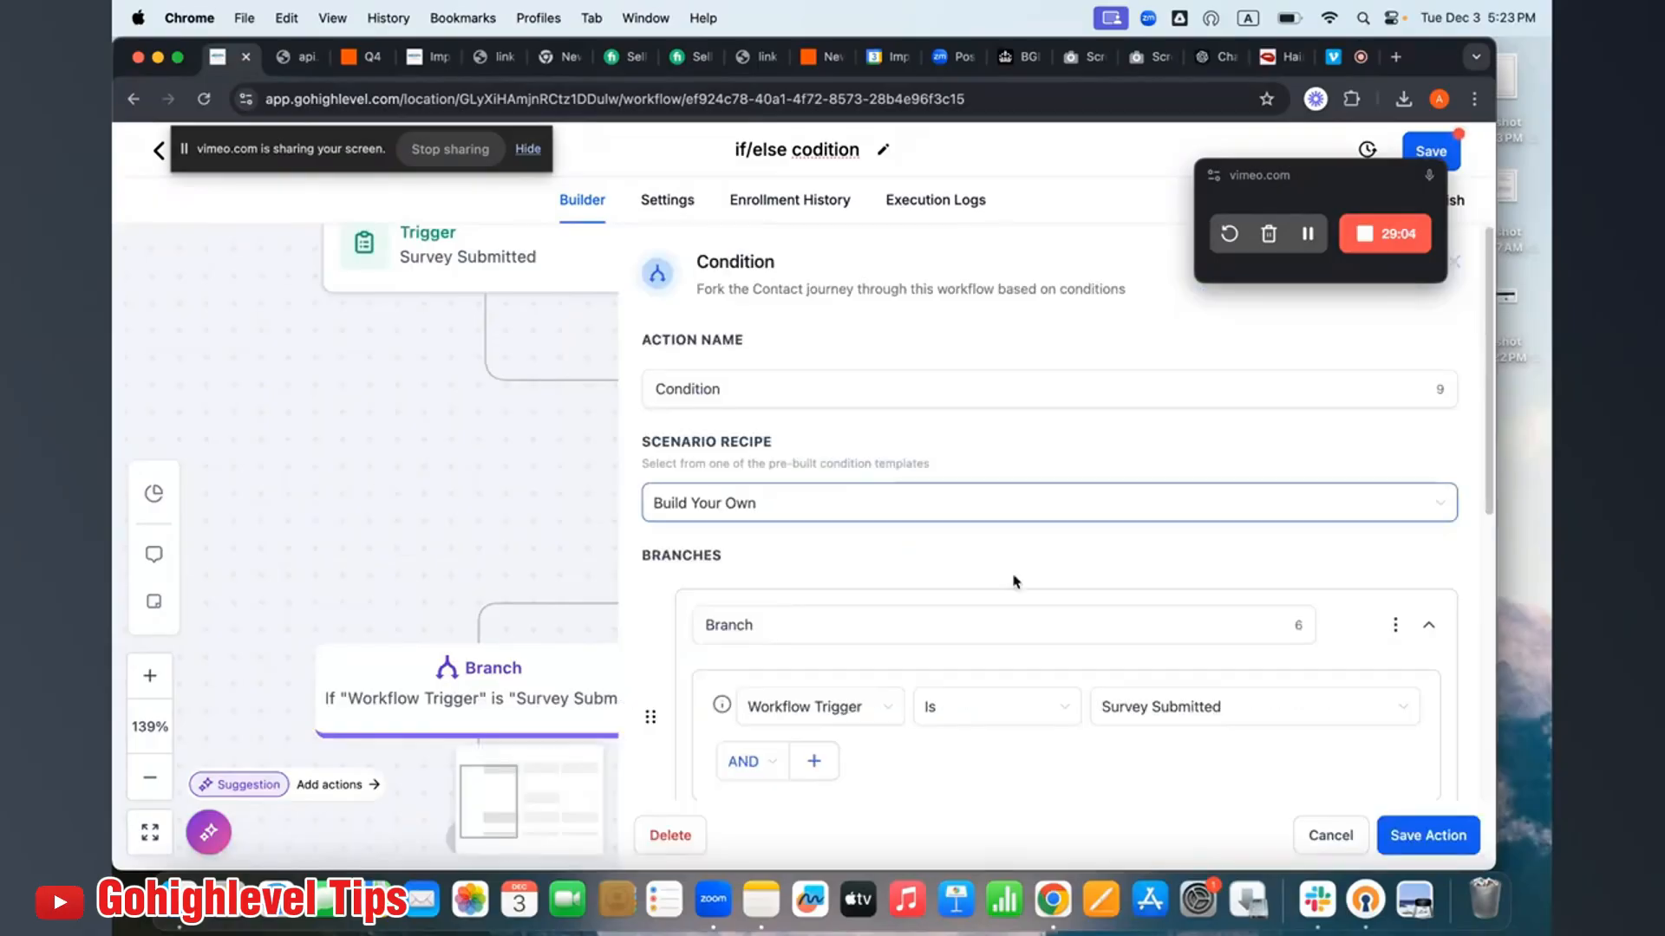
scroll(908, 700, "down", 6)
scroll(1110, 678, "up", 2)
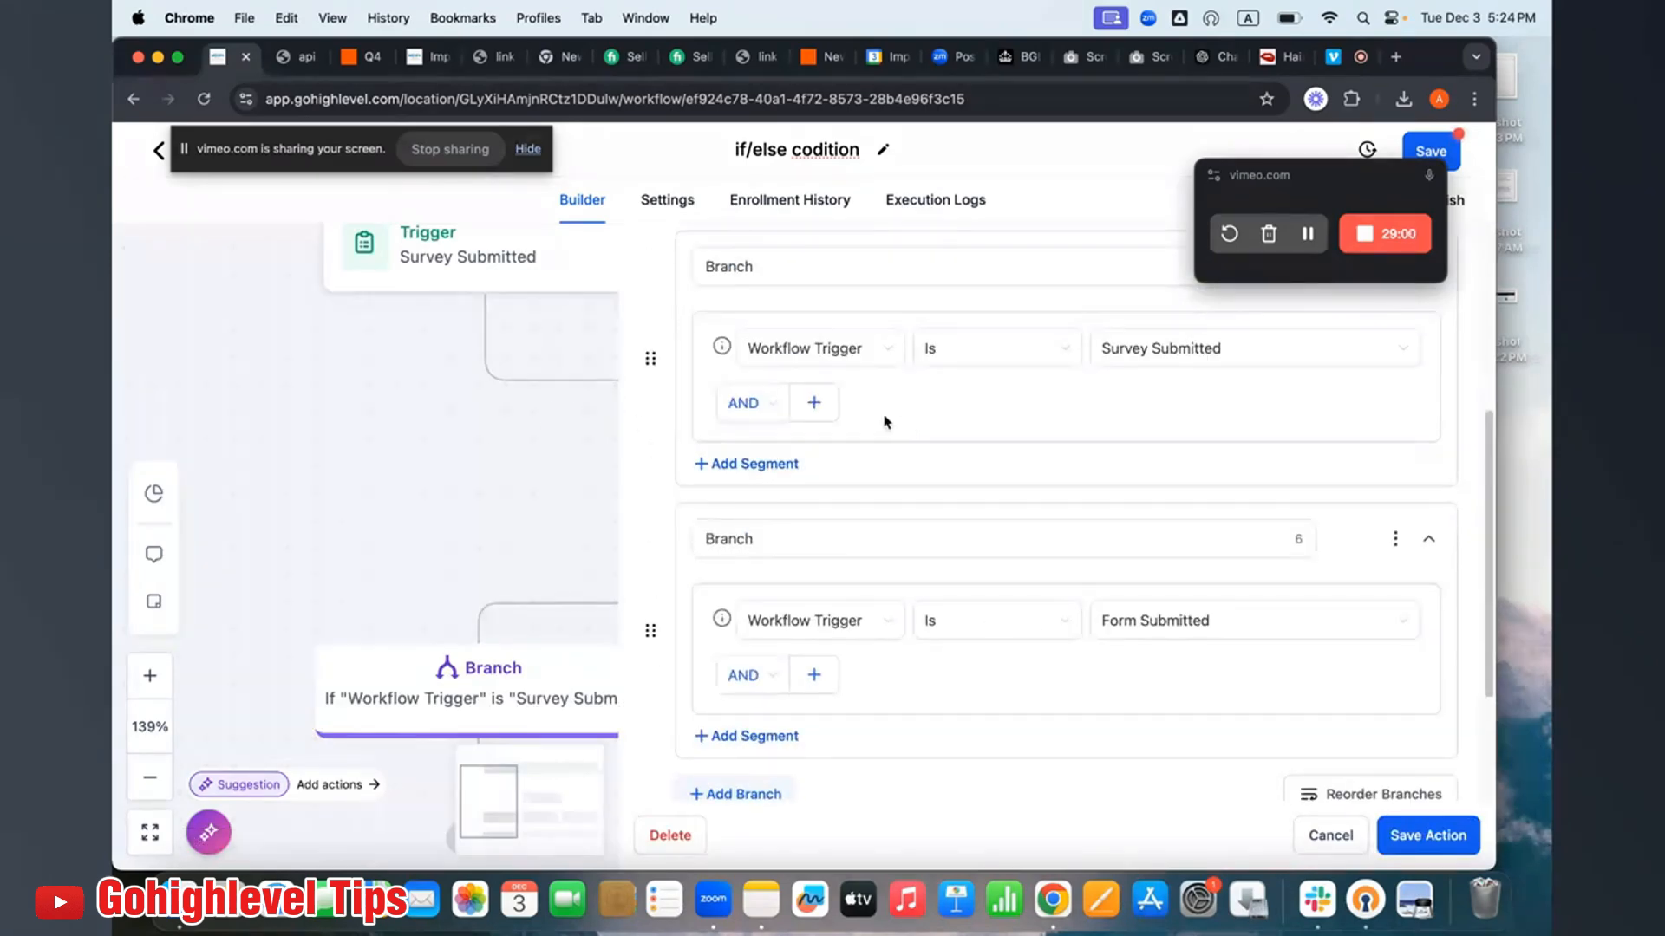
scroll(785, 440, "up", 1)
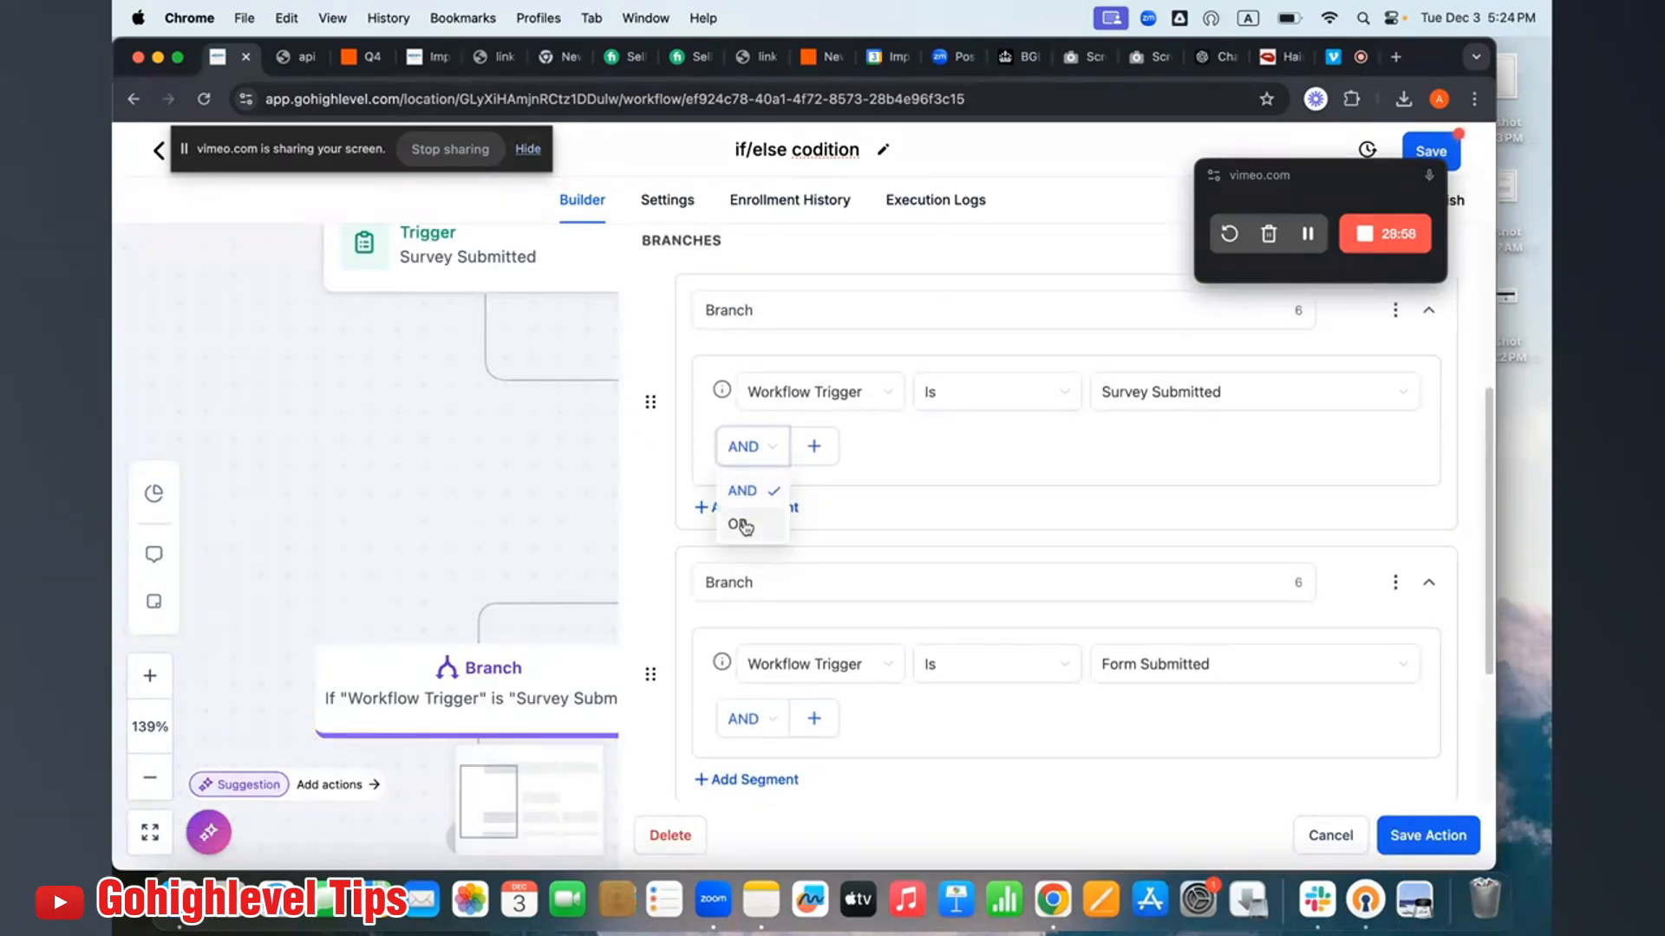
left_click(817, 457)
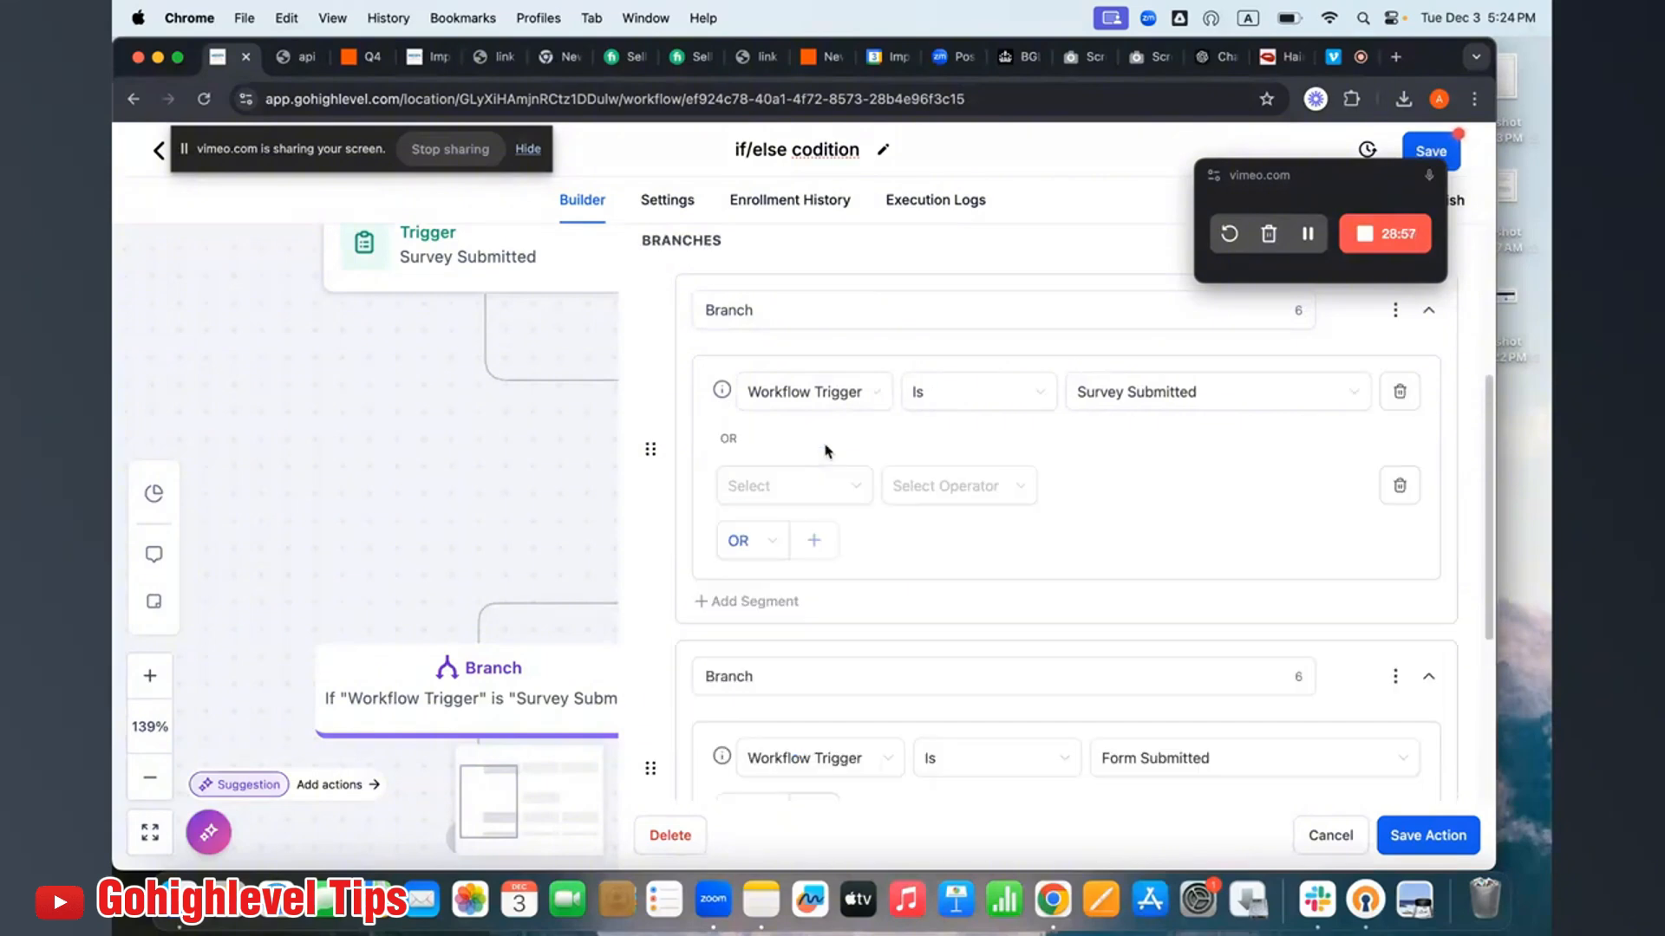
left_click(854, 501)
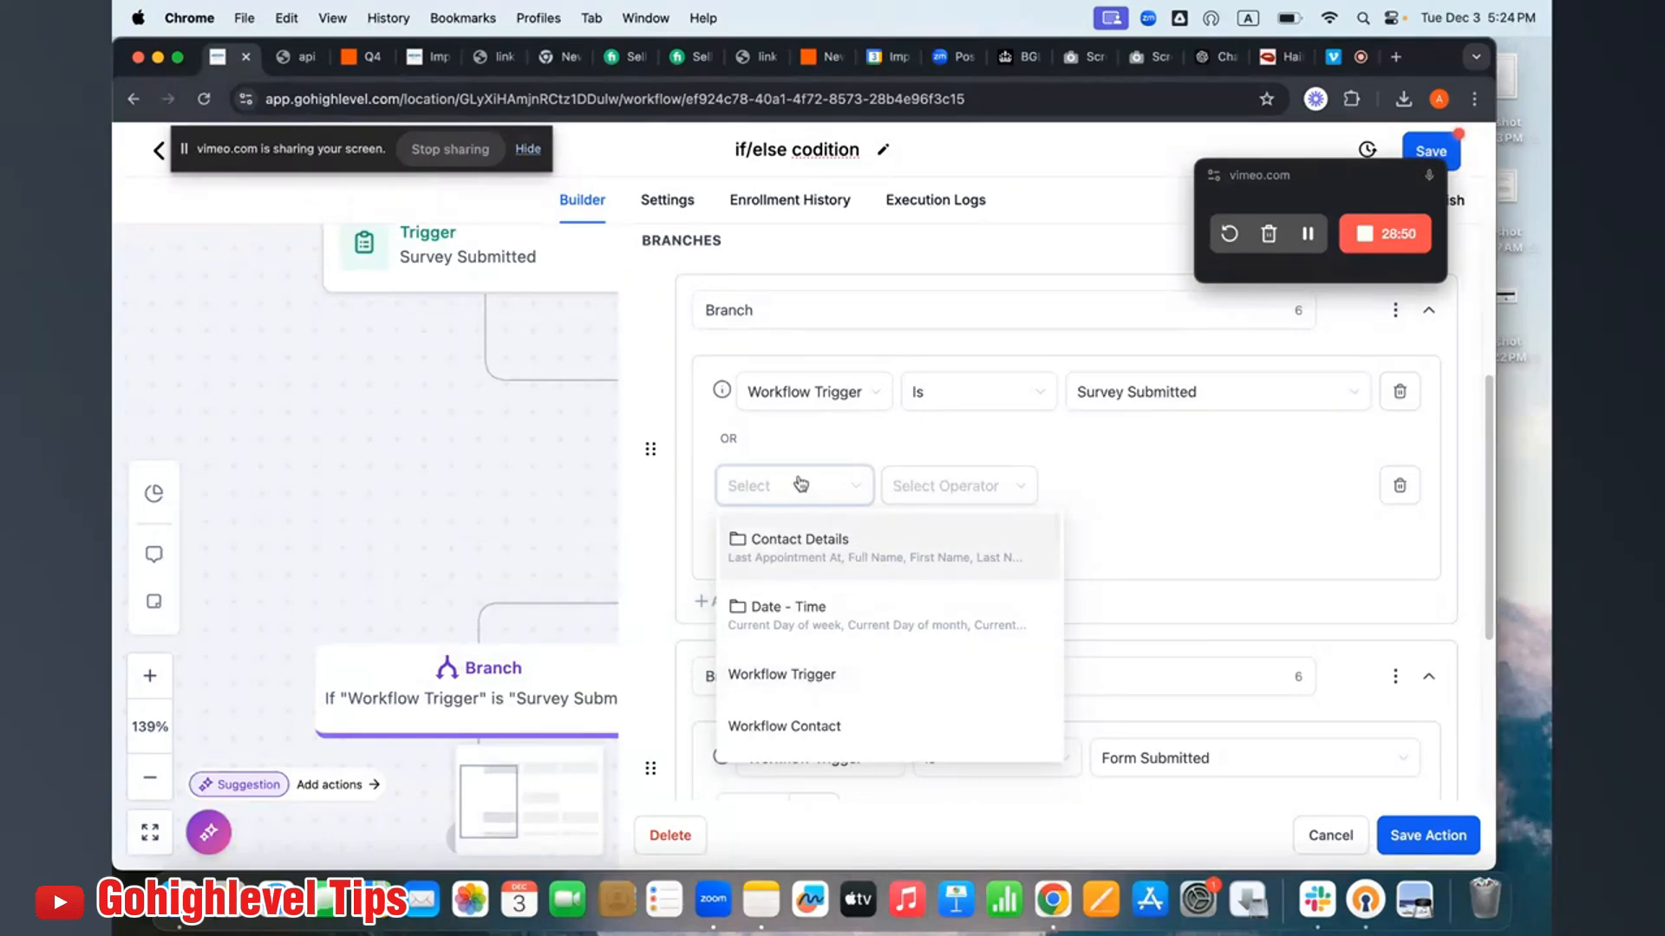
left_click(1401, 486)
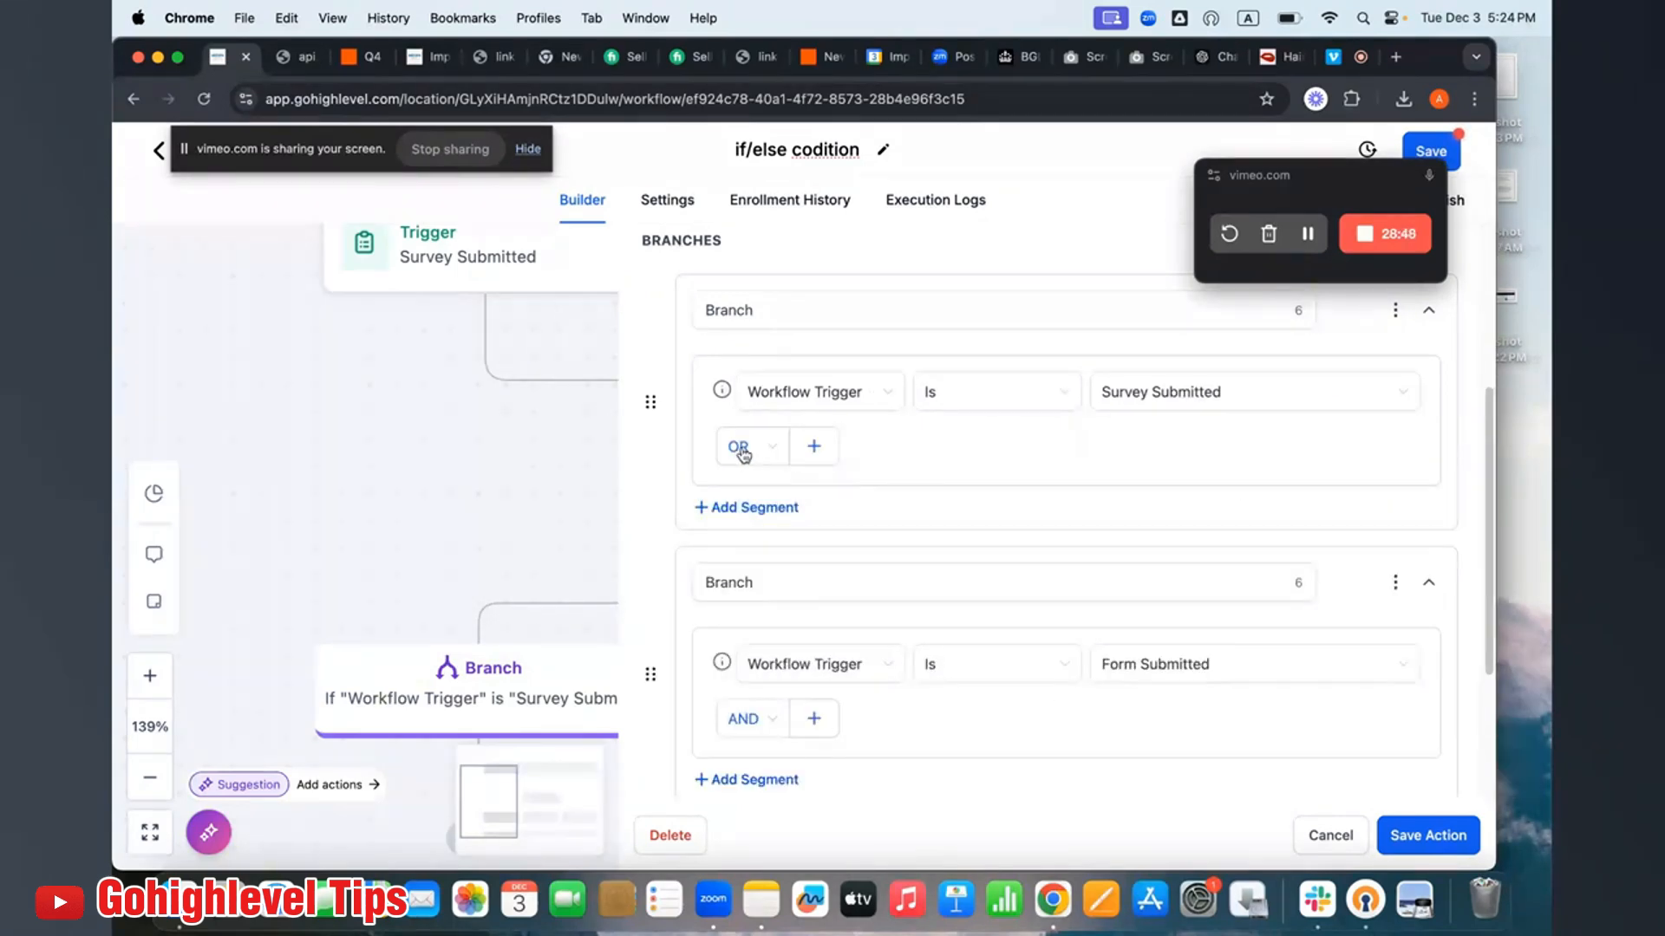
Try an AND-joined row in the Survey Submitted branch, remove it, set the connector to OR and discard the edits.
left_click(817, 446)
left_click(759, 546)
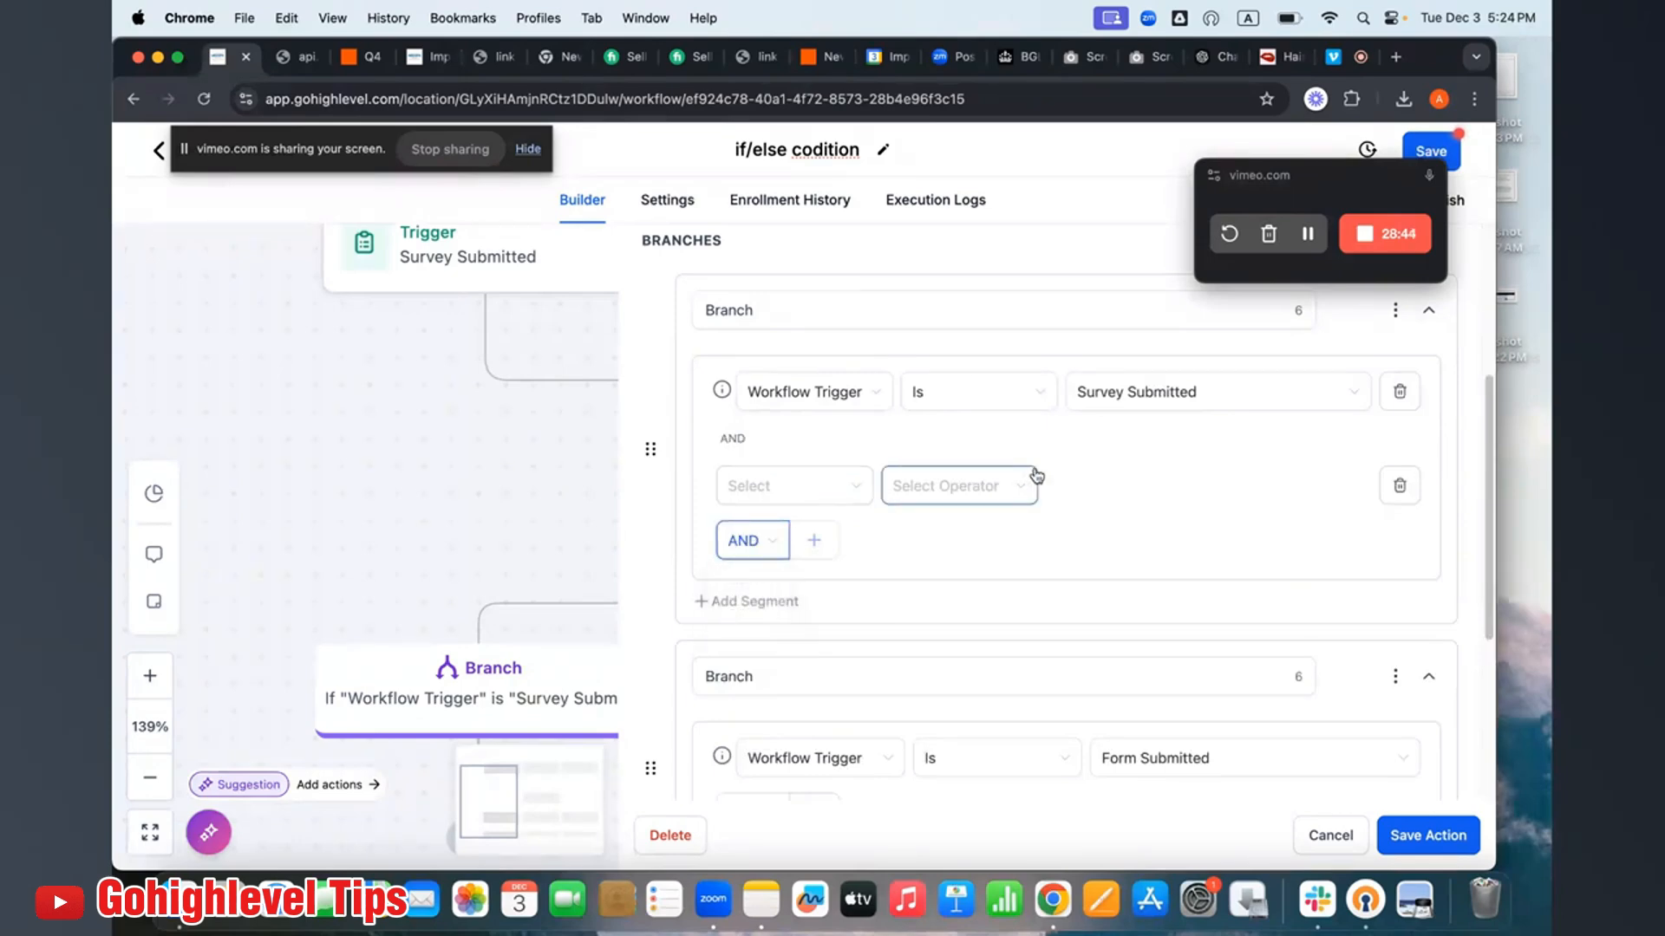
left_click(1401, 486)
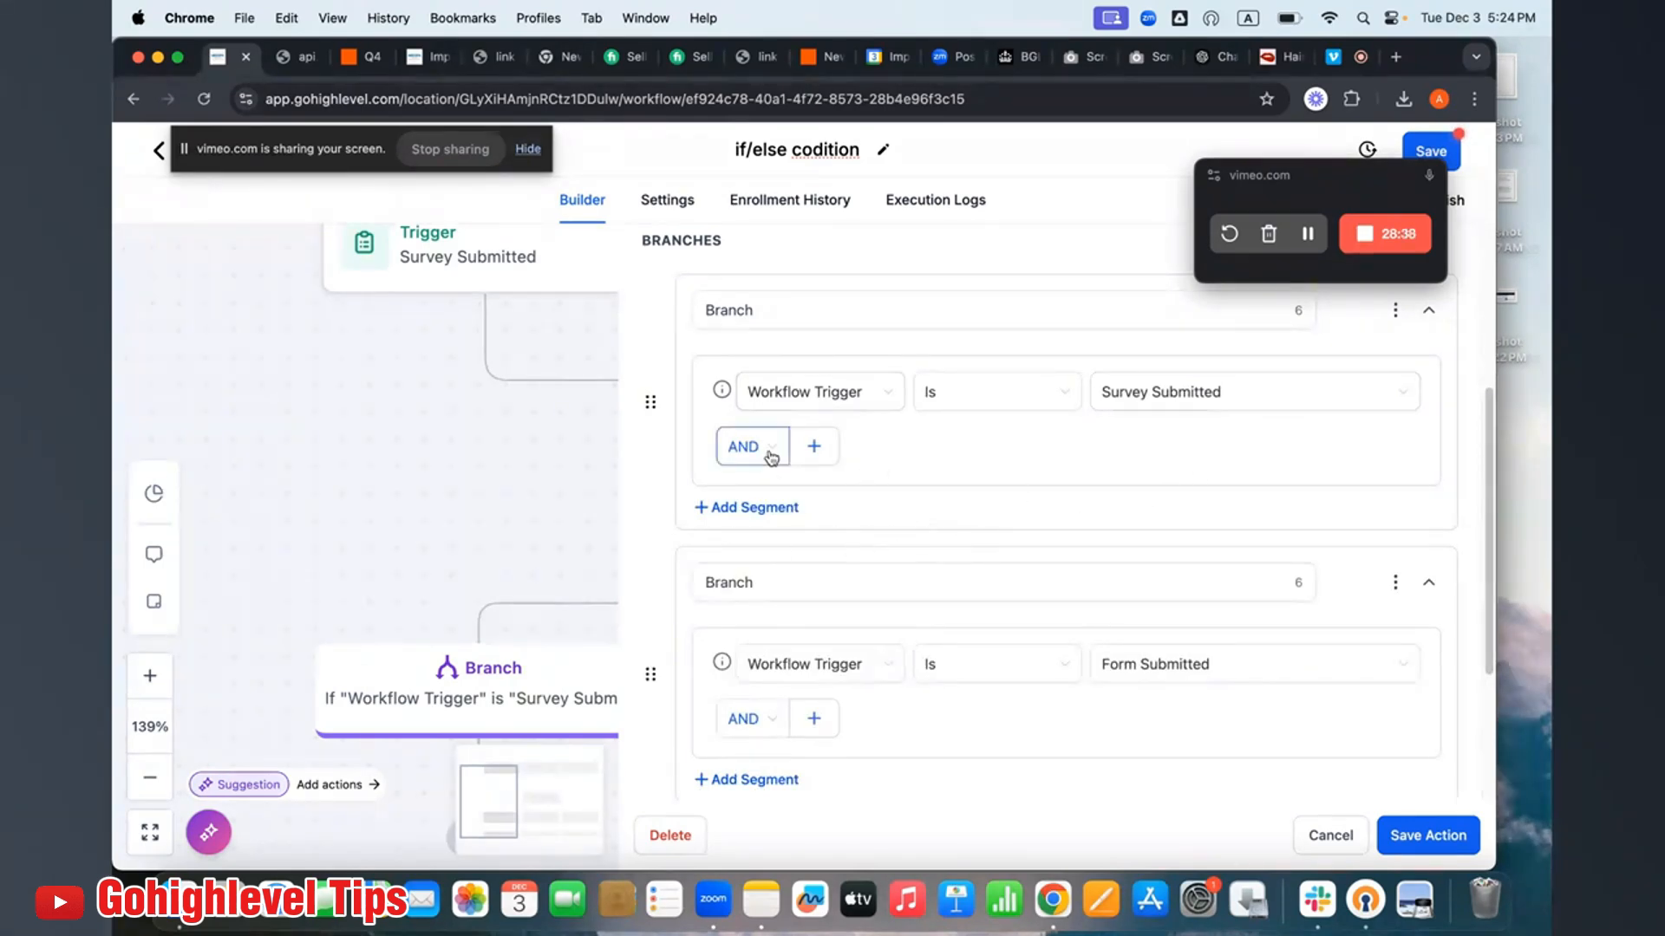
left_click(739, 525)
scroll(1269, 463, "up", 3)
scroll(1115, 516, "down", 5)
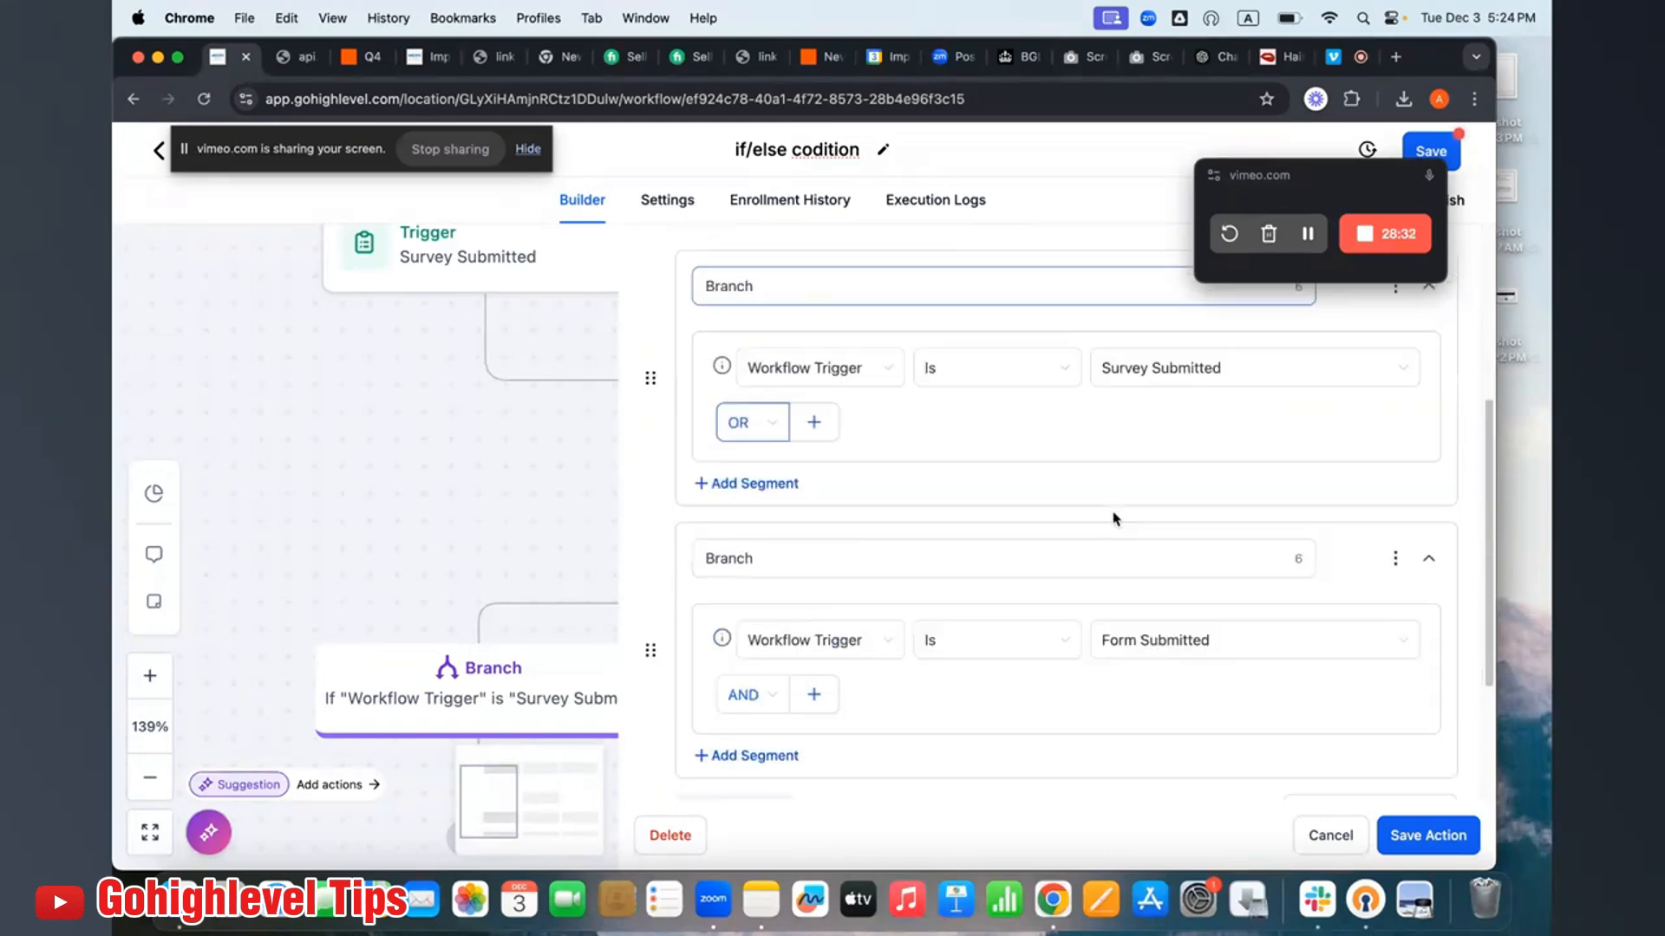
scroll(1110, 516, "up", 5)
left_click(1324, 836)
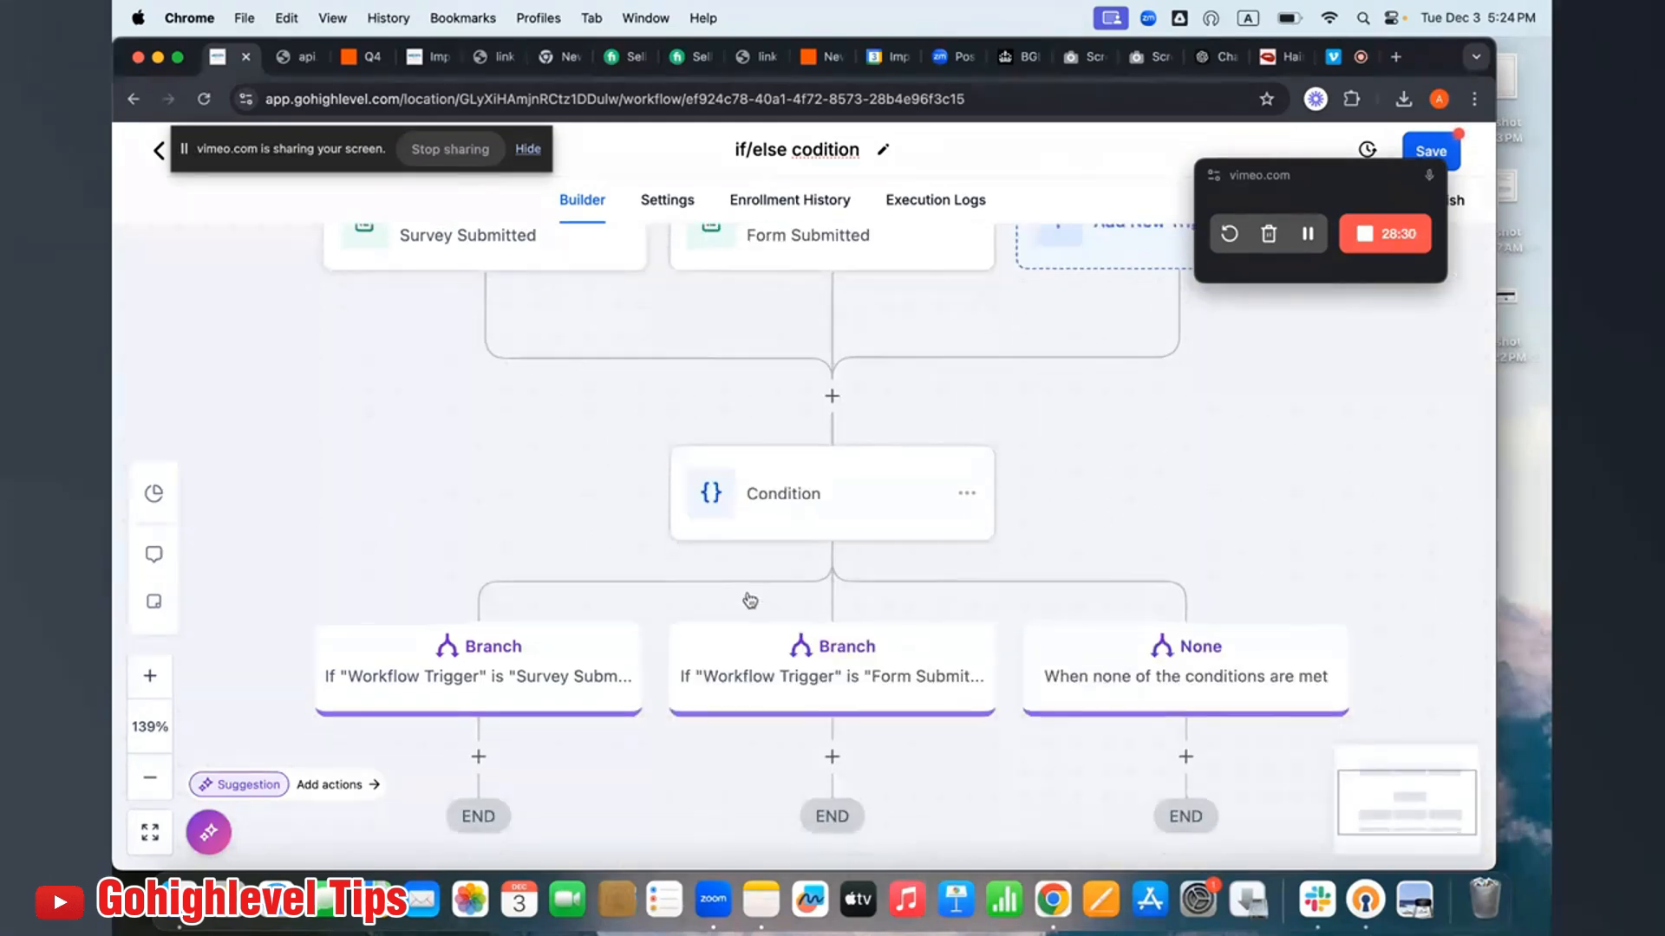
Delete the Condition step together with all of its branches.
left_click(967, 496)
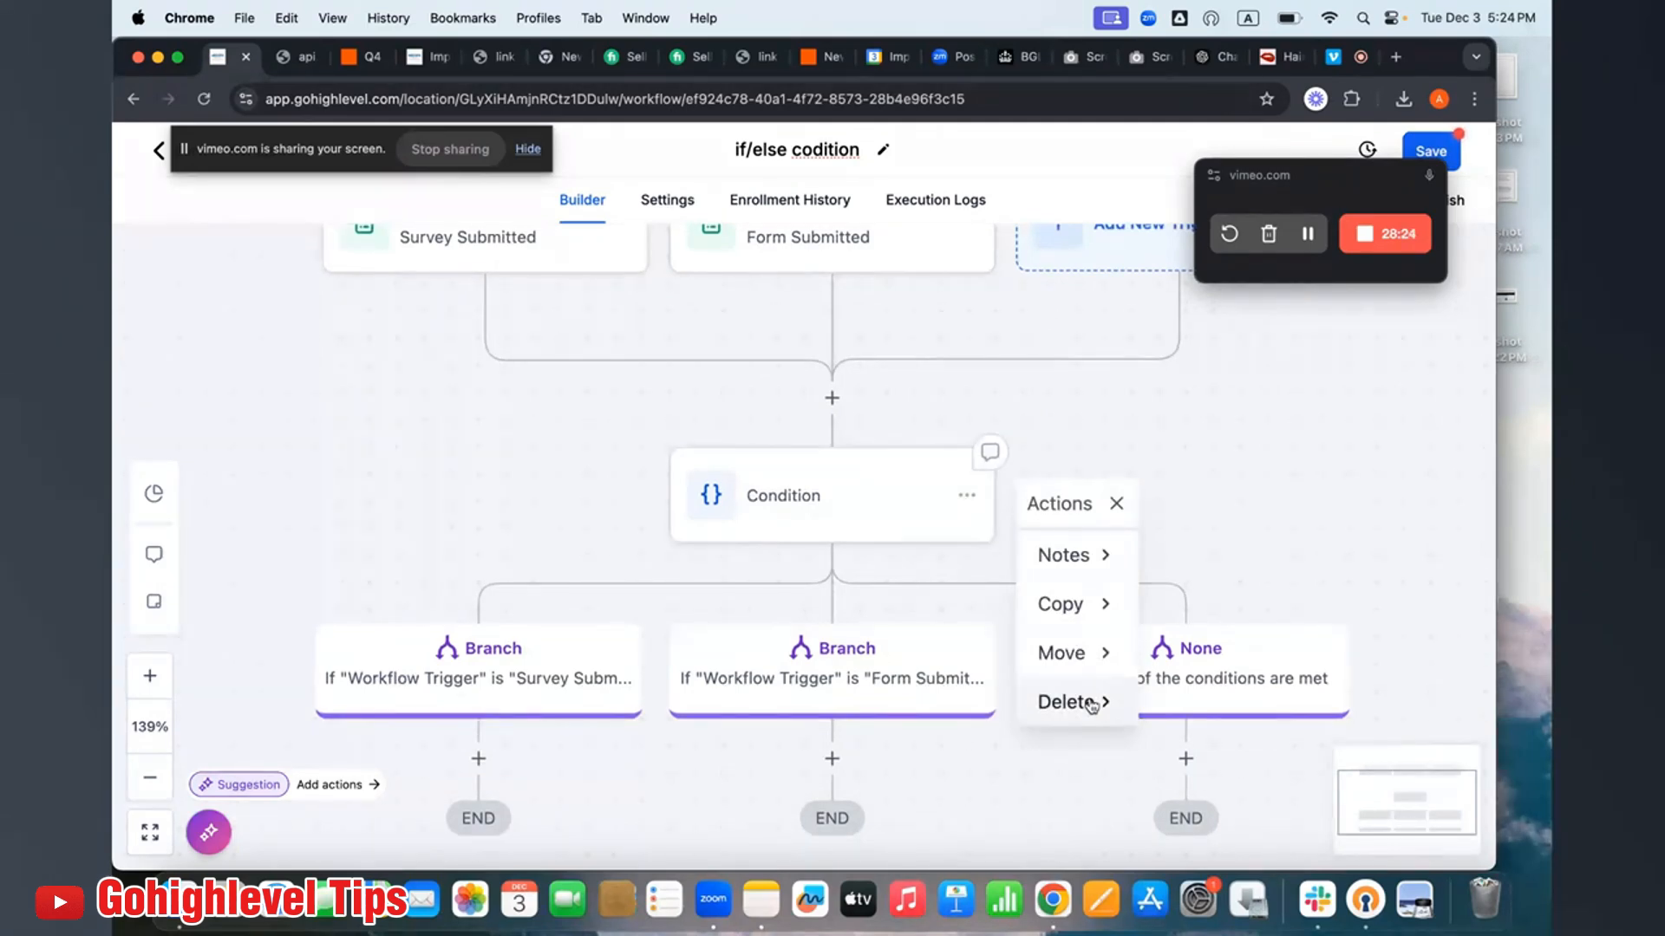
mouse_move(1091, 706)
left_click(1218, 553)
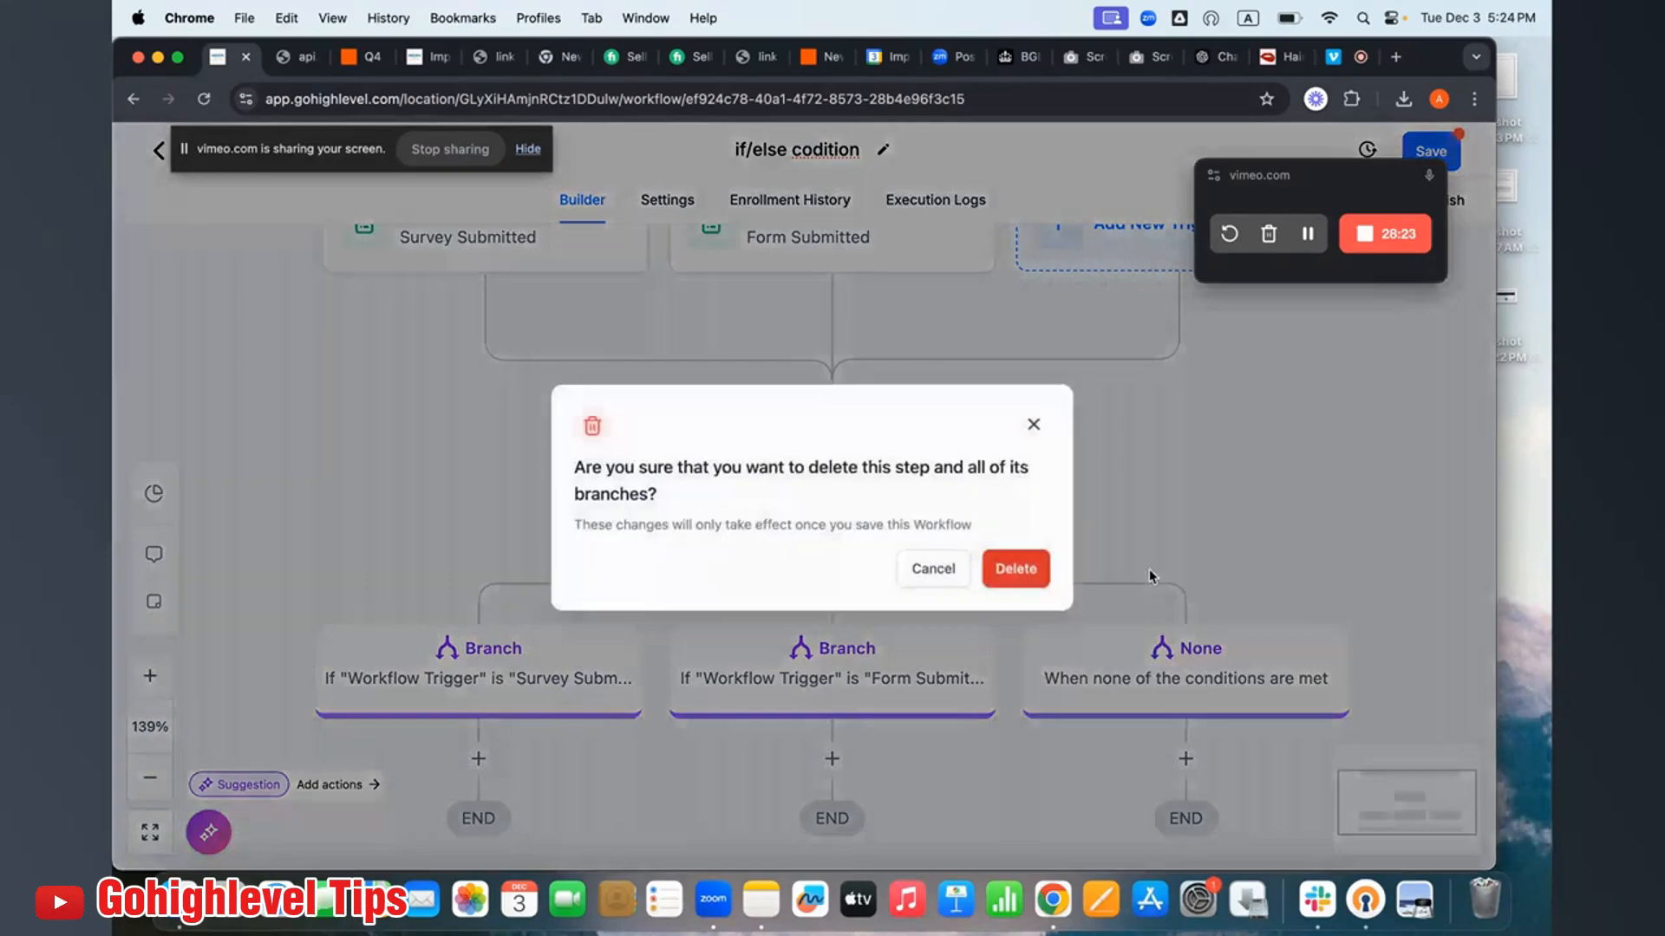
left_click(1010, 569)
Add a new If/Else action with its first branch set to Workflow Contact Is active in FORM SUBMITTED - FACEBOOK CONVERSION API.
left_click(832, 416)
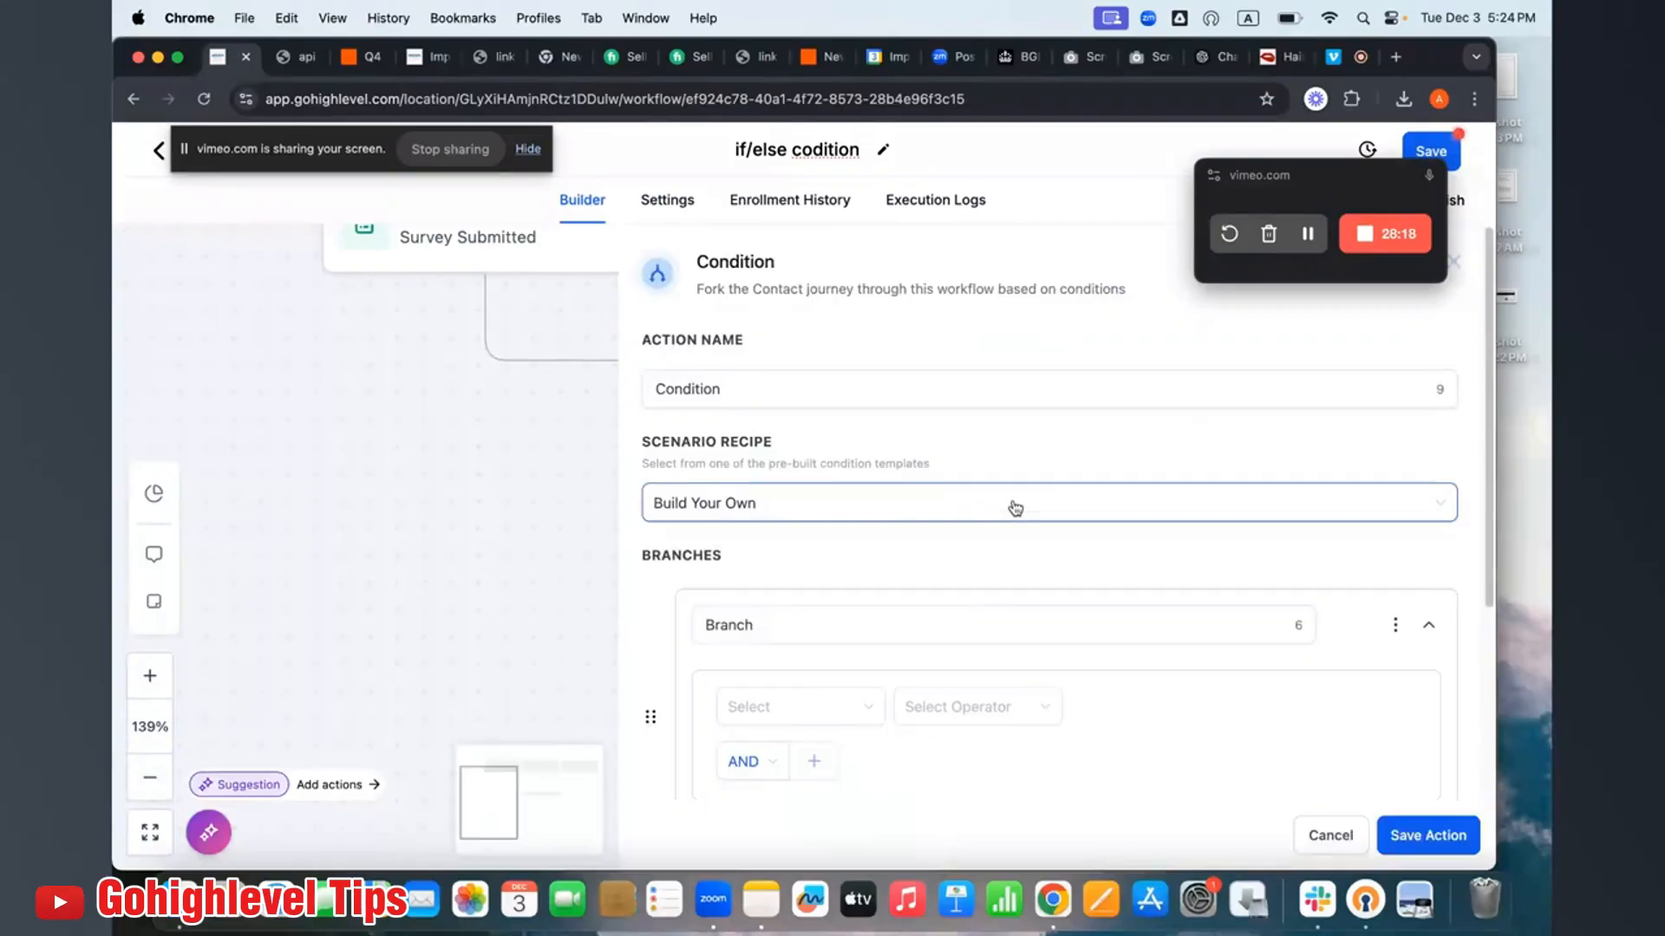
left_click(830, 702)
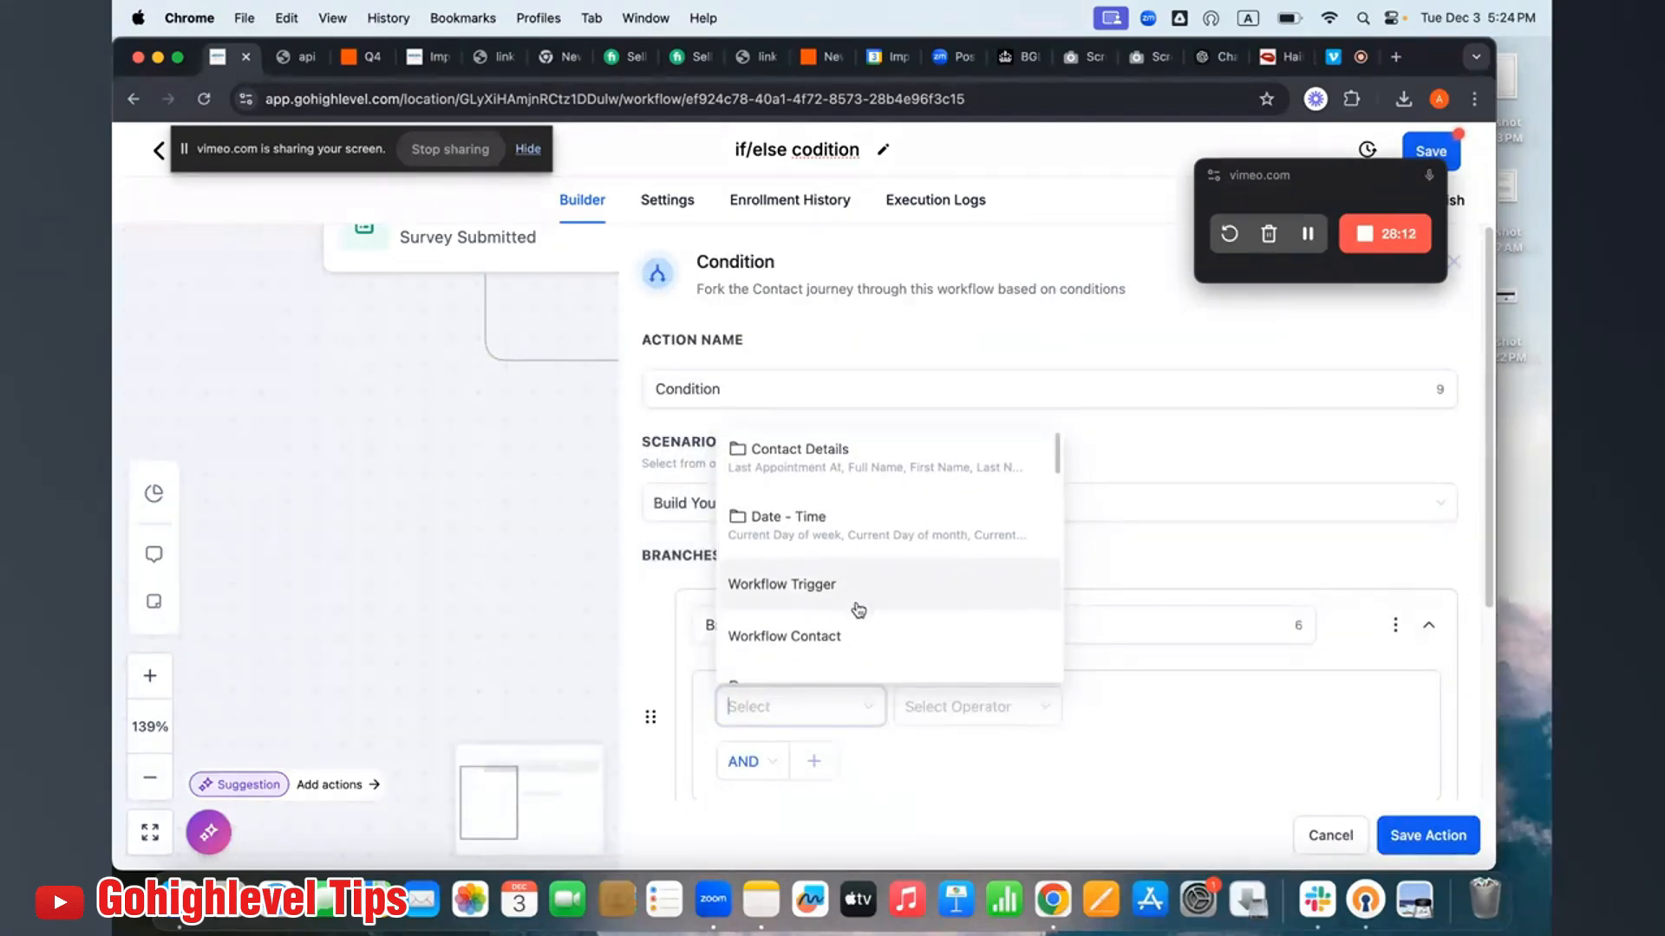
left_click(833, 643)
left_click(1032, 700)
scroll(1019, 687, "down", 3)
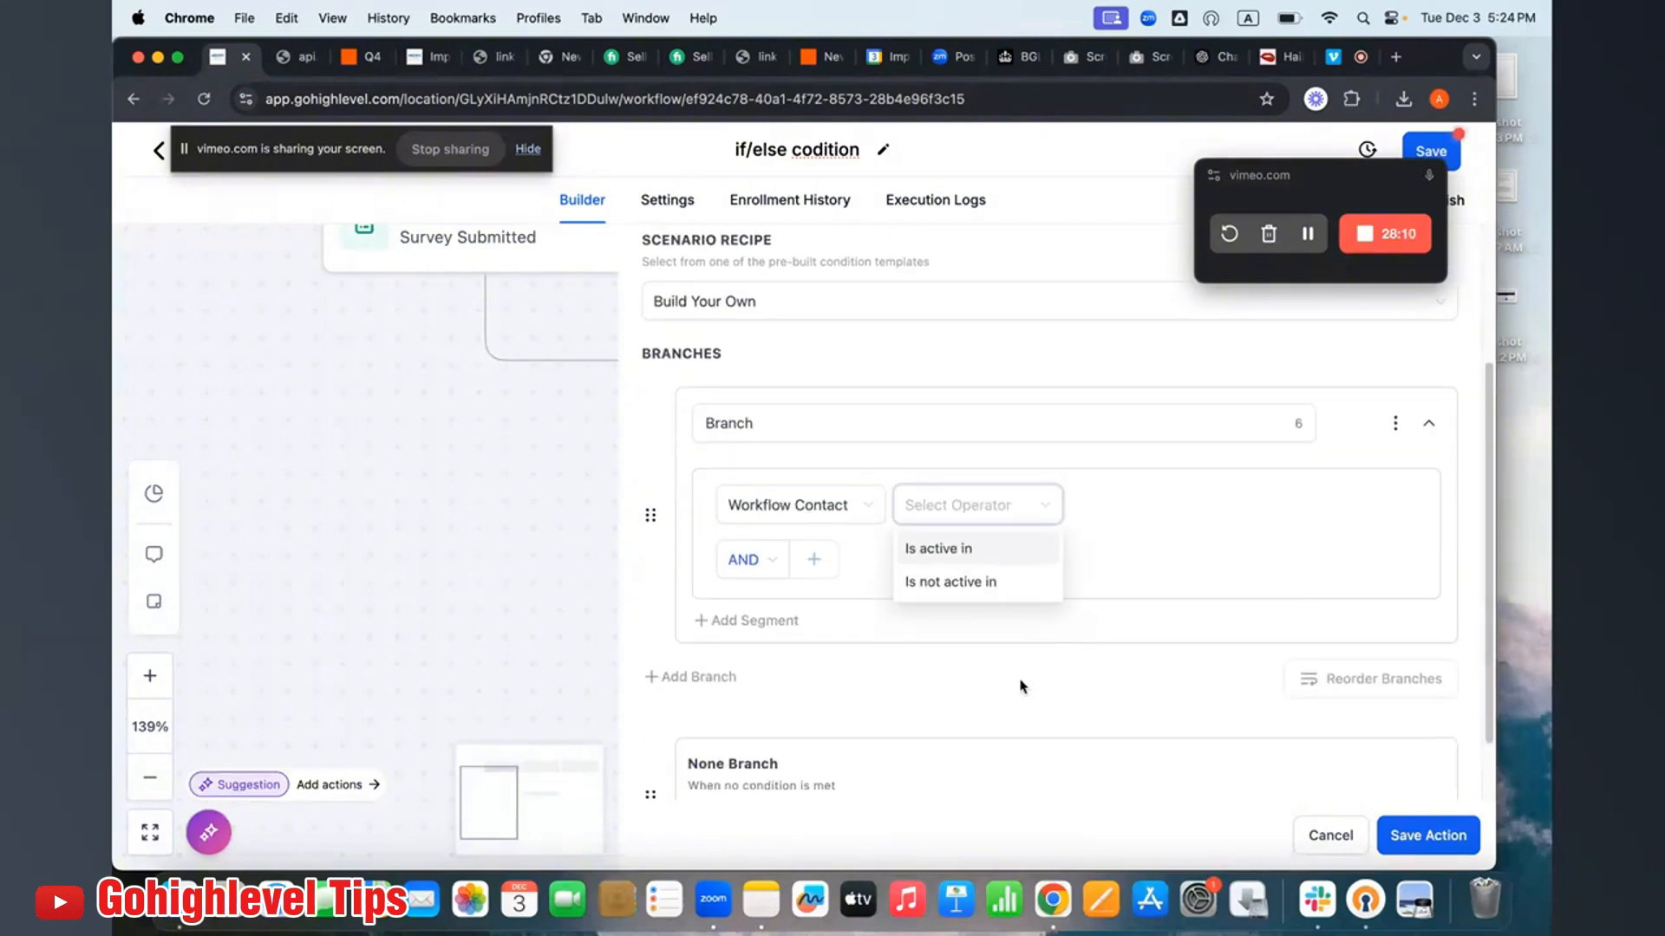
left_click(978, 555)
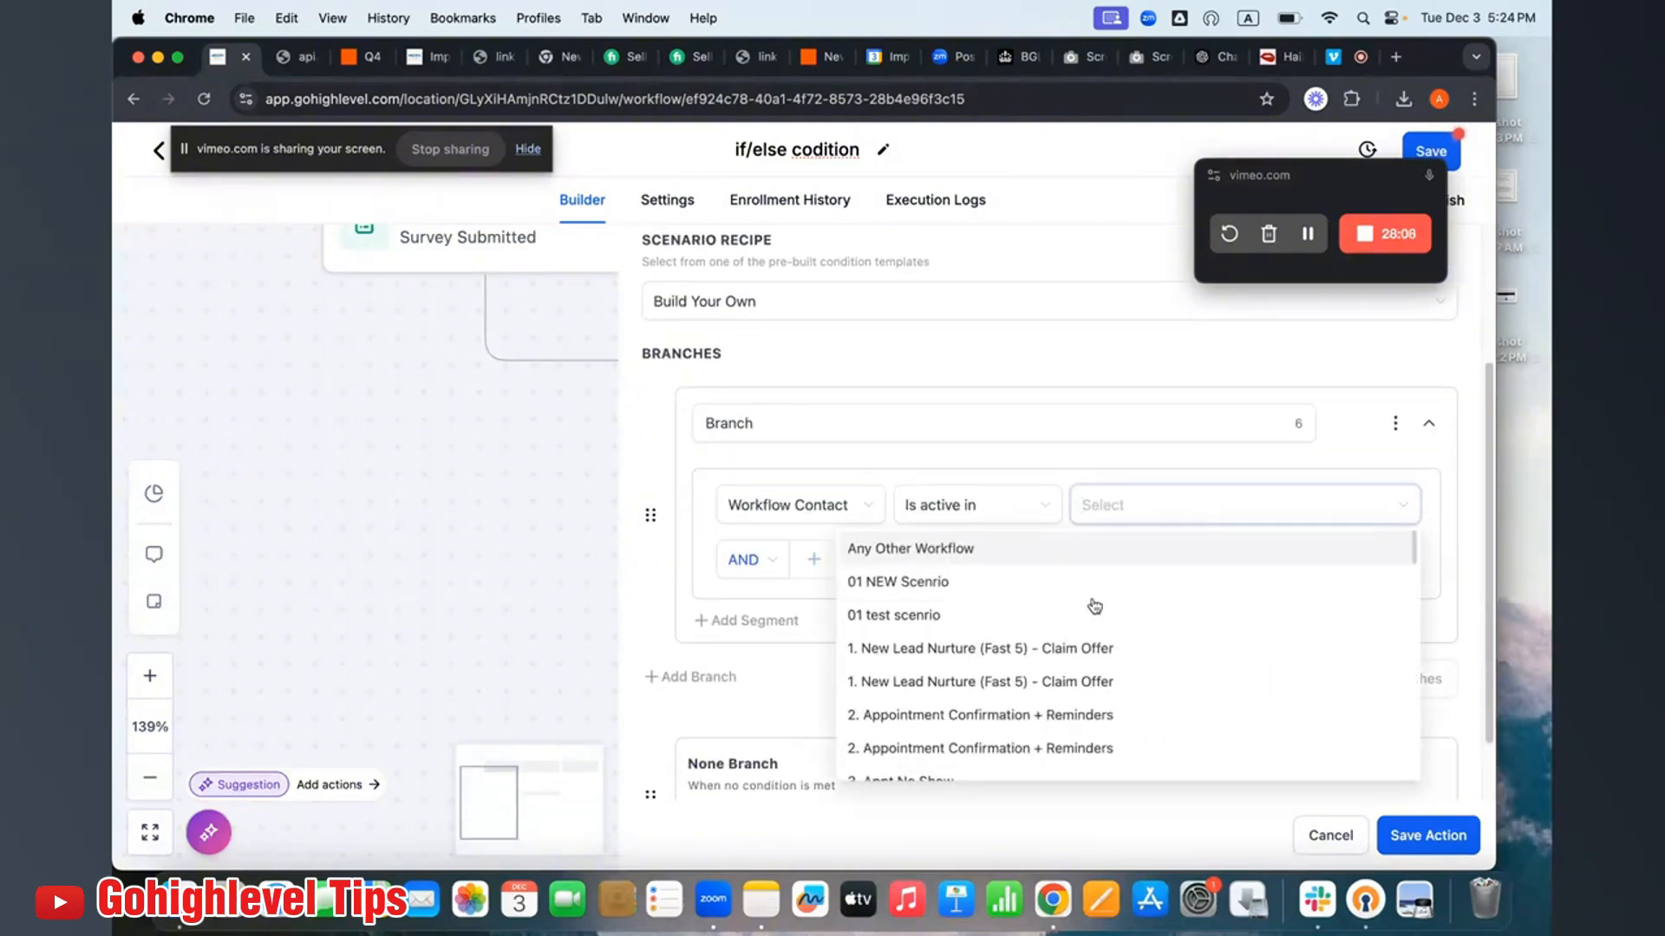
scroll(1049, 646, "down", 5)
left_click(1174, 588)
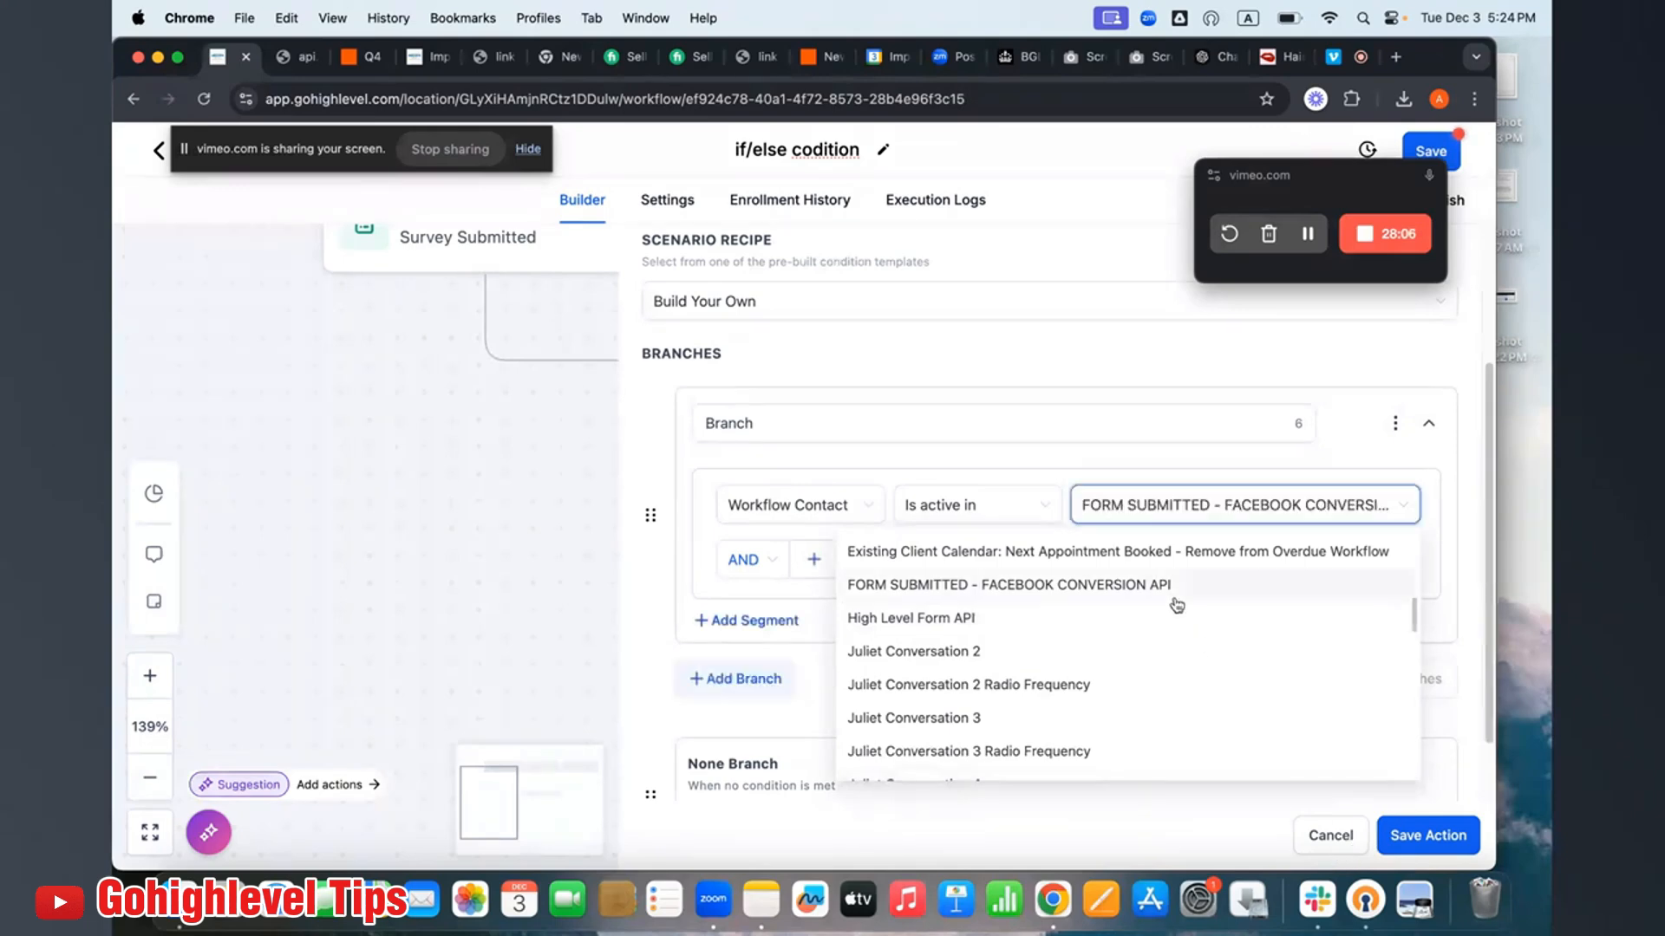
Check the first branch's AND/OR connector options and add a second, empty branch to the Condition.
scroll(788, 485, "down", 2)
left_click(776, 484)
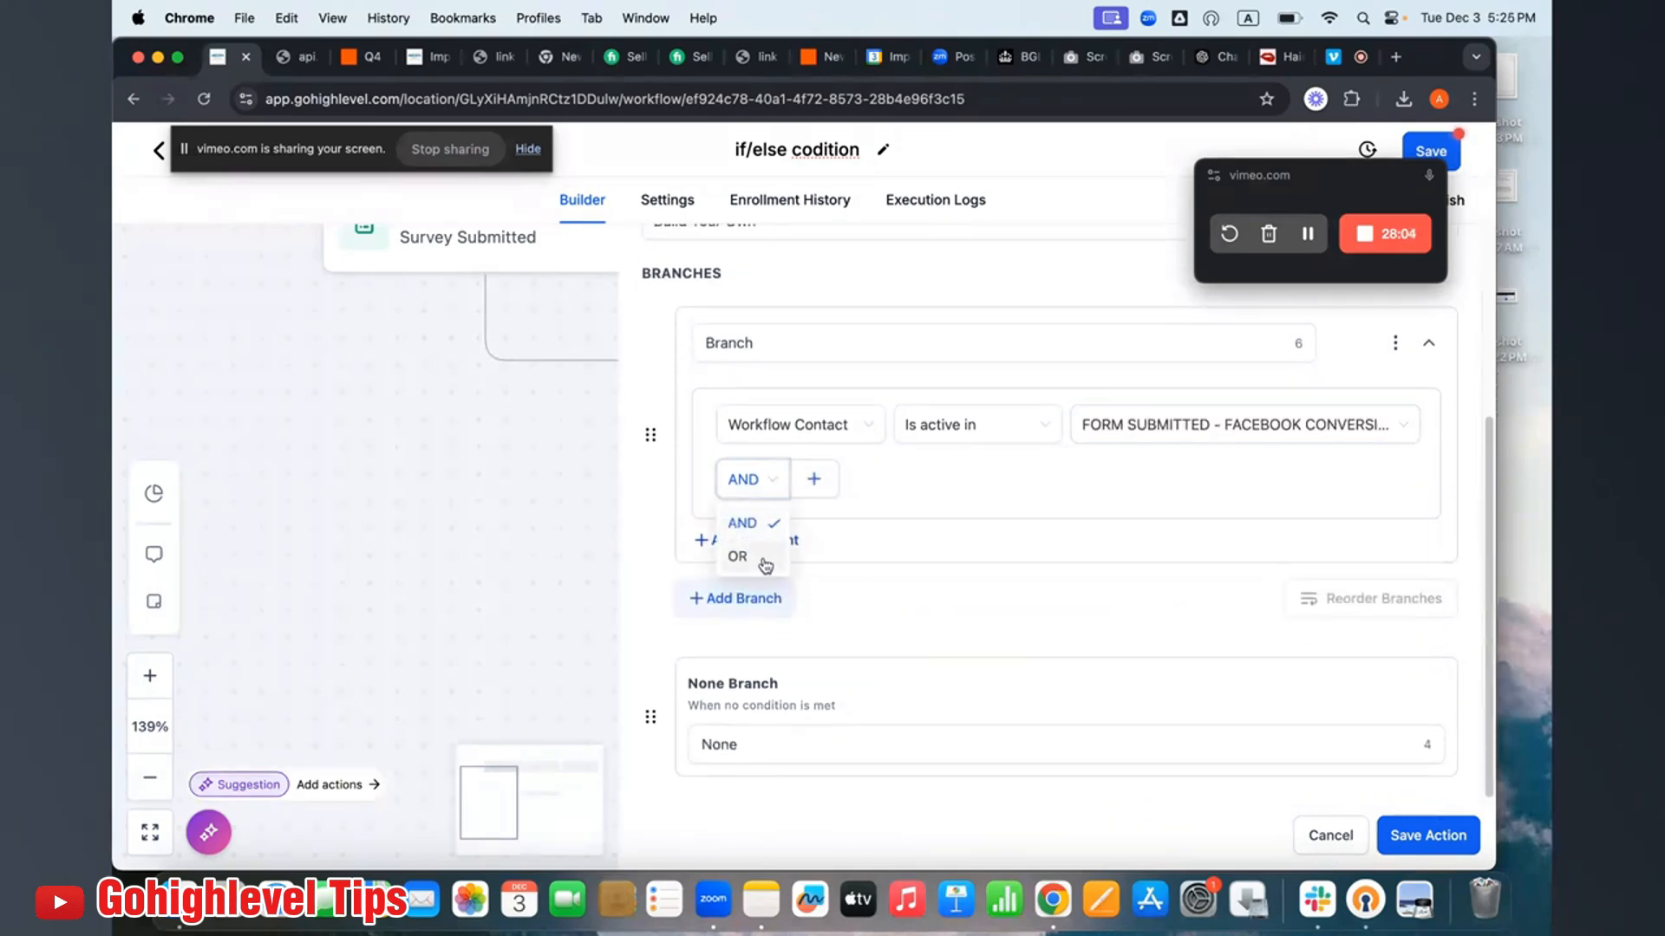
left_click(775, 484)
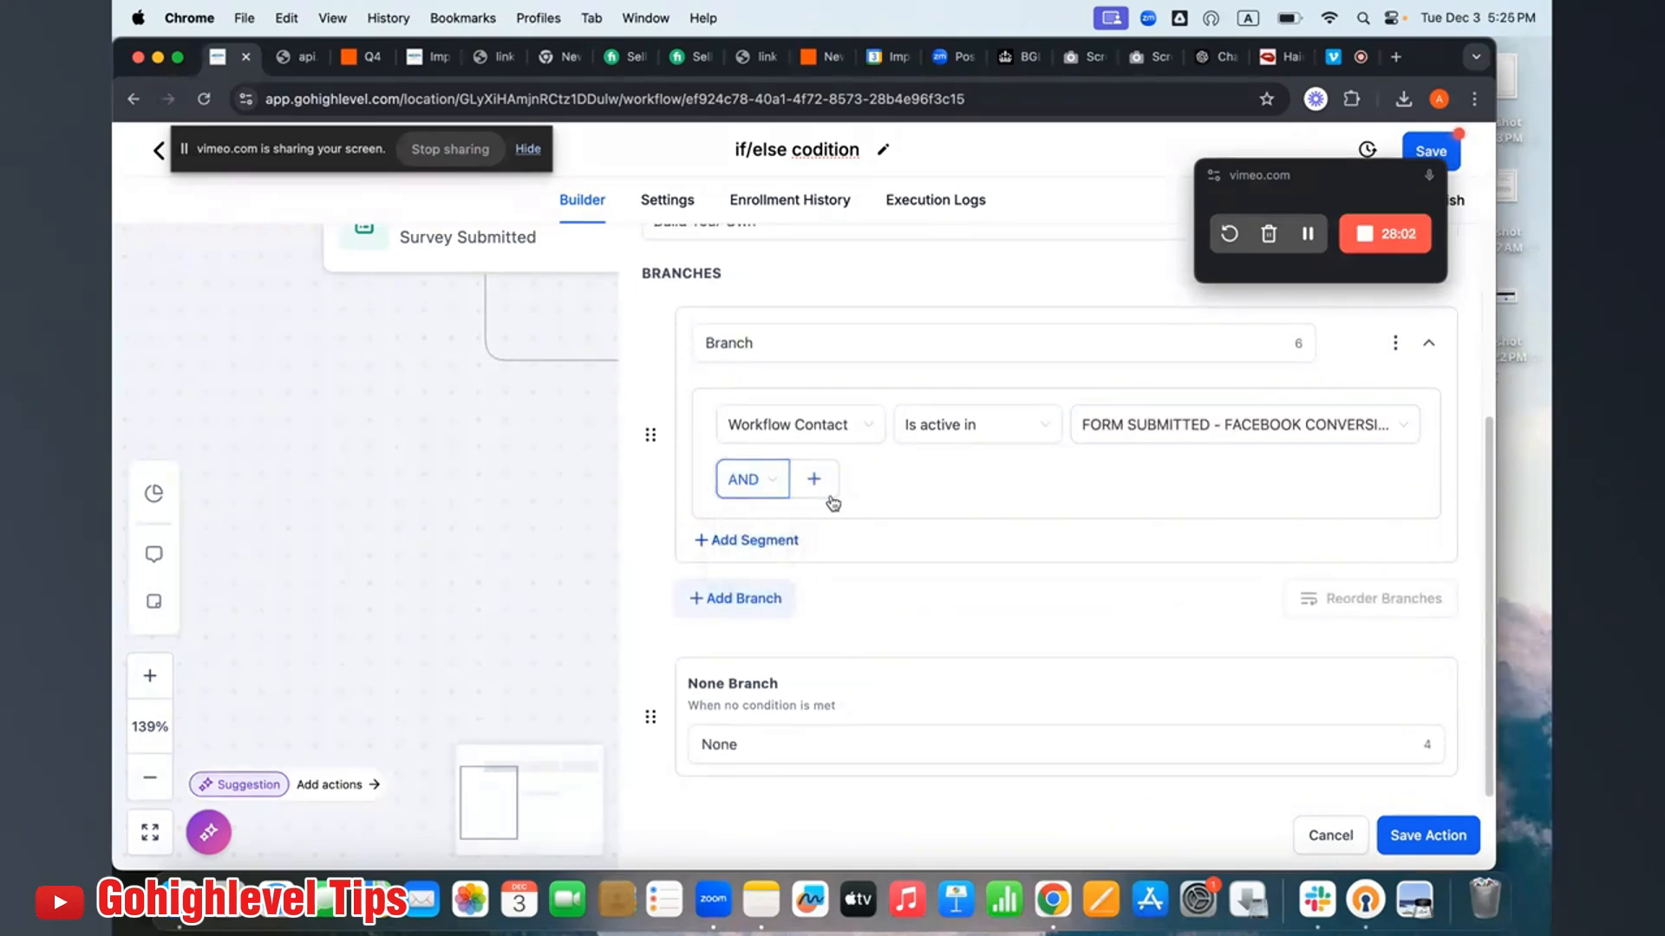
left_click(768, 601)
scroll(789, 599, "down", 5)
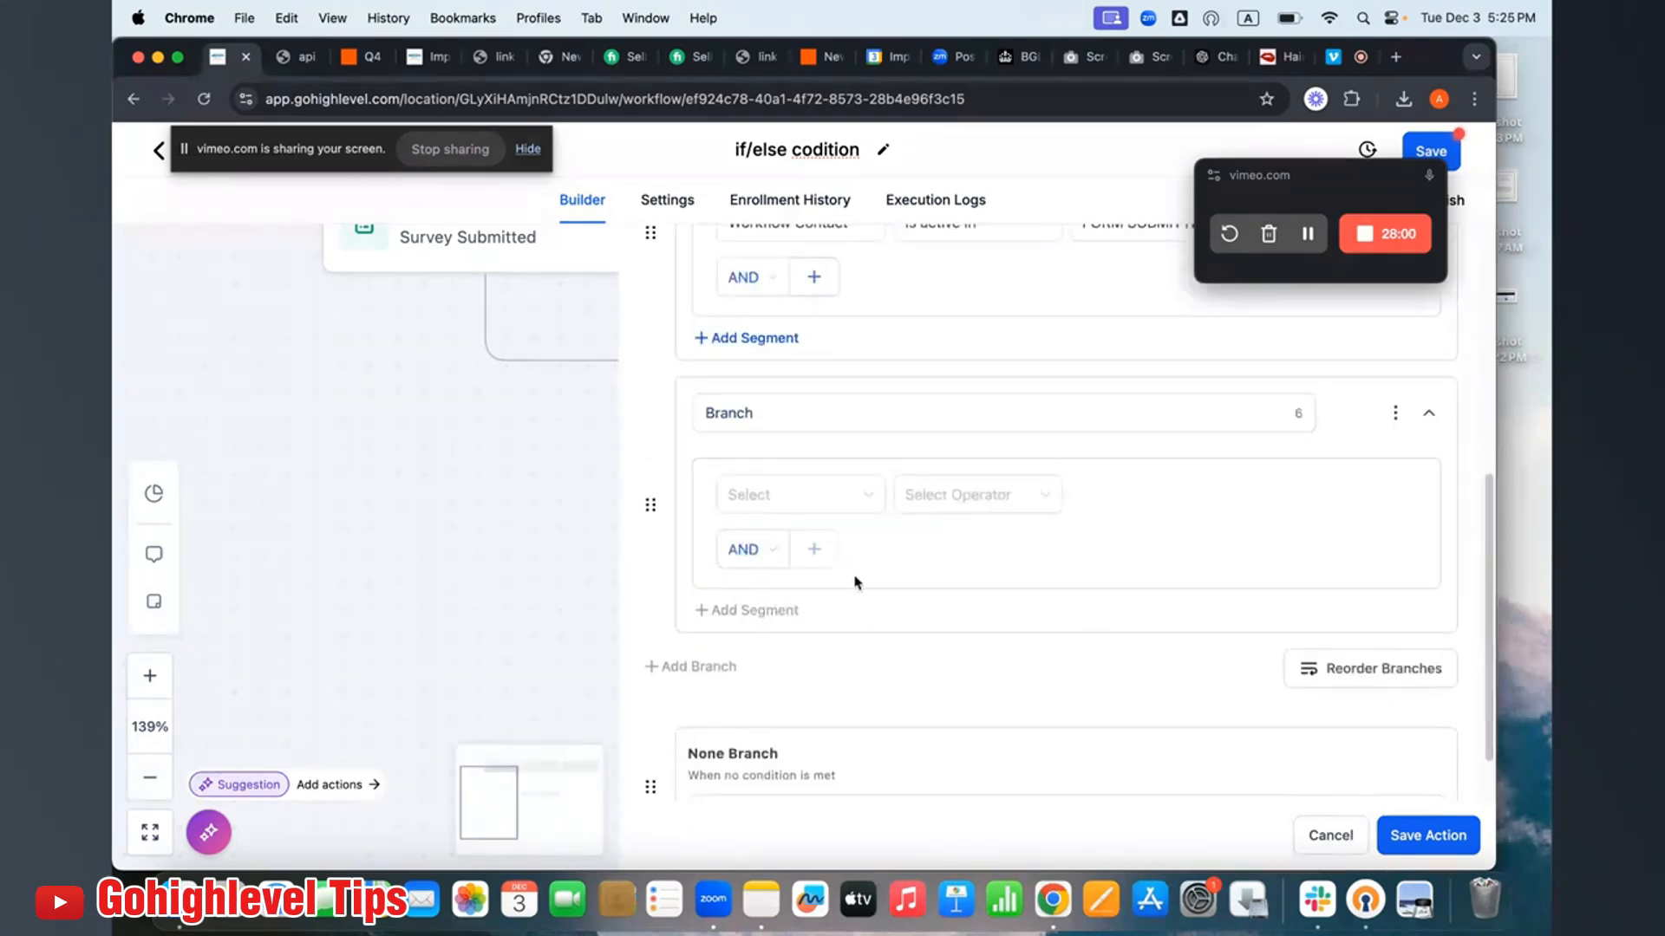
Set the second branch to Workflow Contact Is active in 01 NEW Scenrio and save the If/Else action.
left_click(820, 507)
left_click(824, 730)
left_click(1031, 490)
left_click(976, 548)
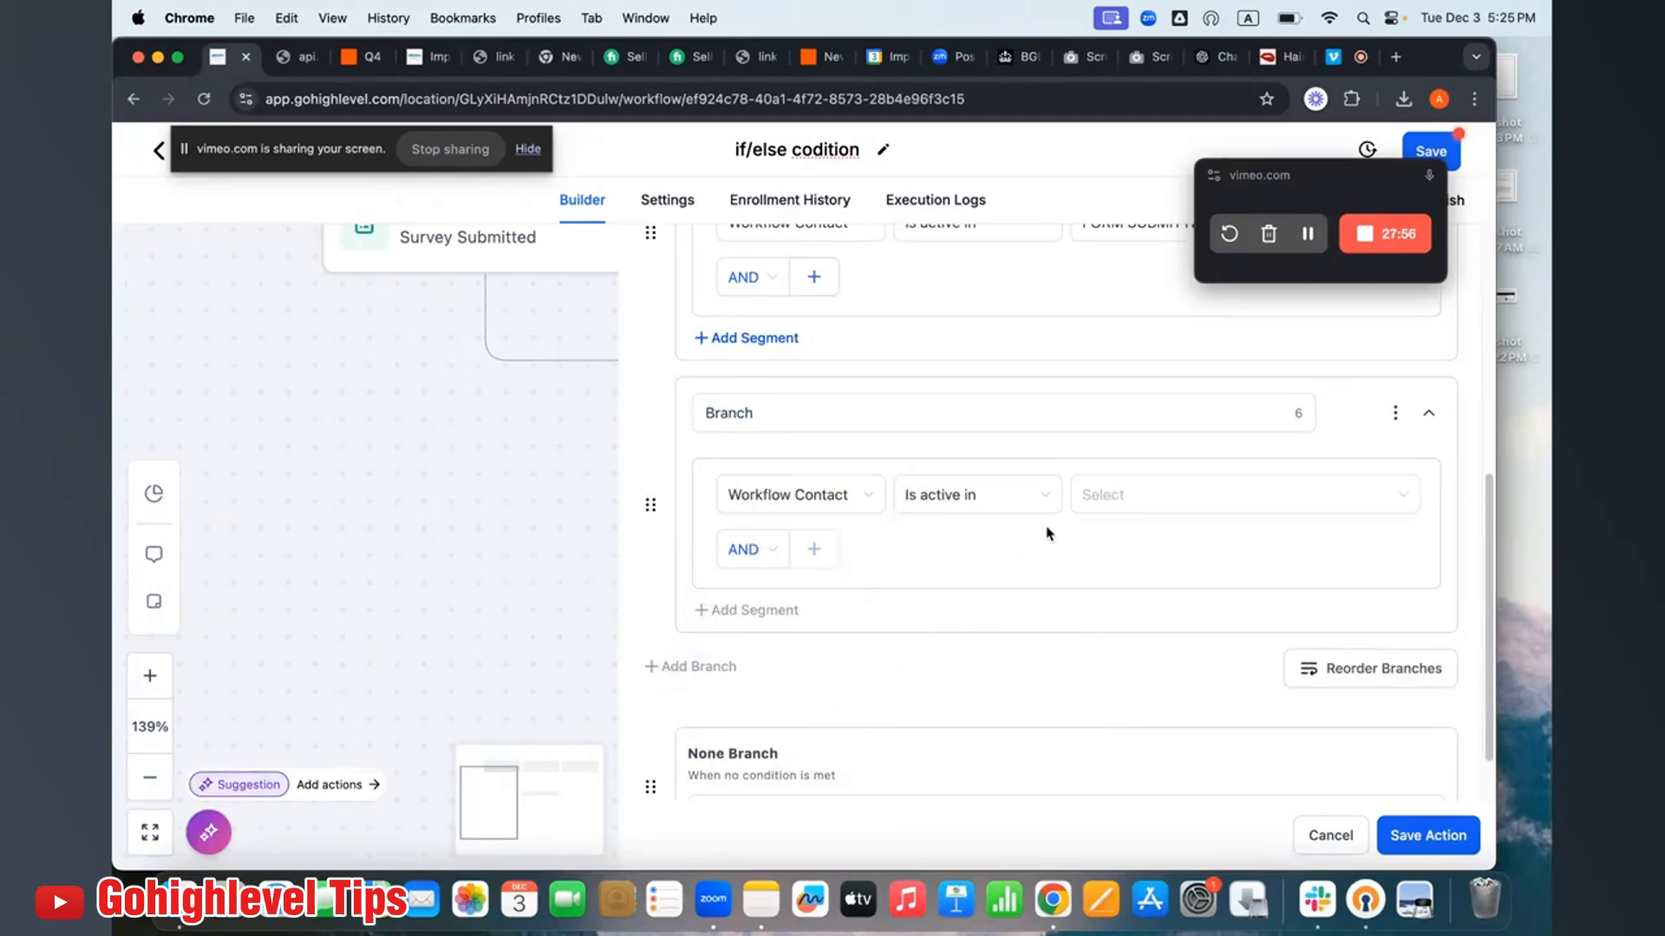
left_click(1127, 505)
left_click(1116, 577)
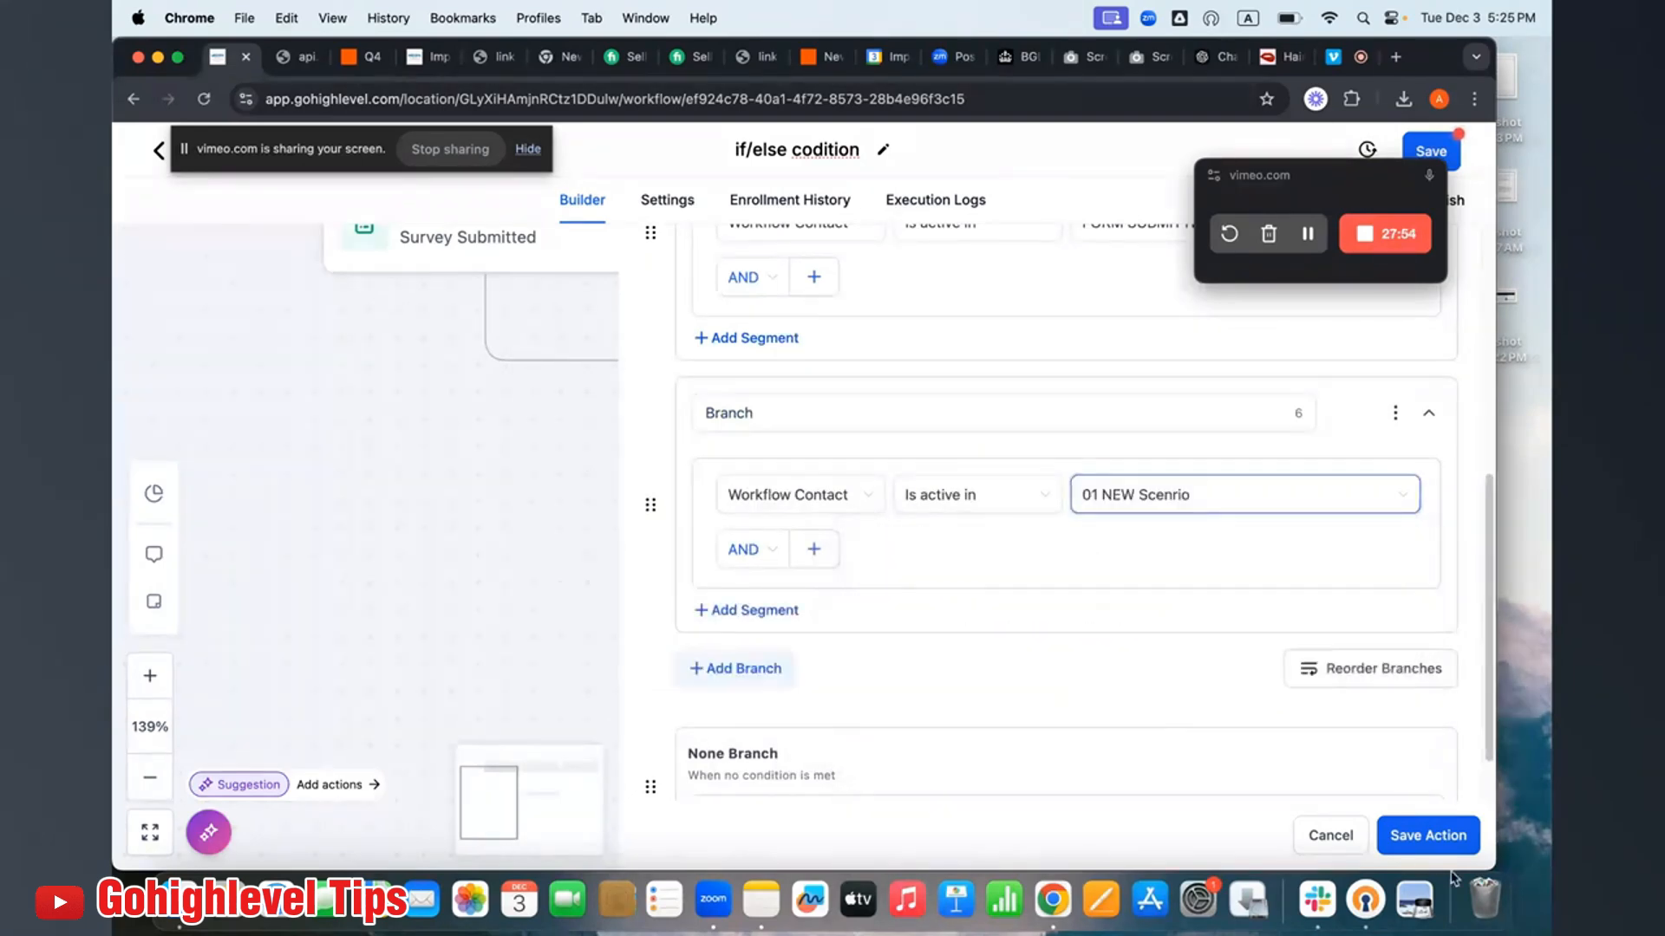
left_click(1428, 835)
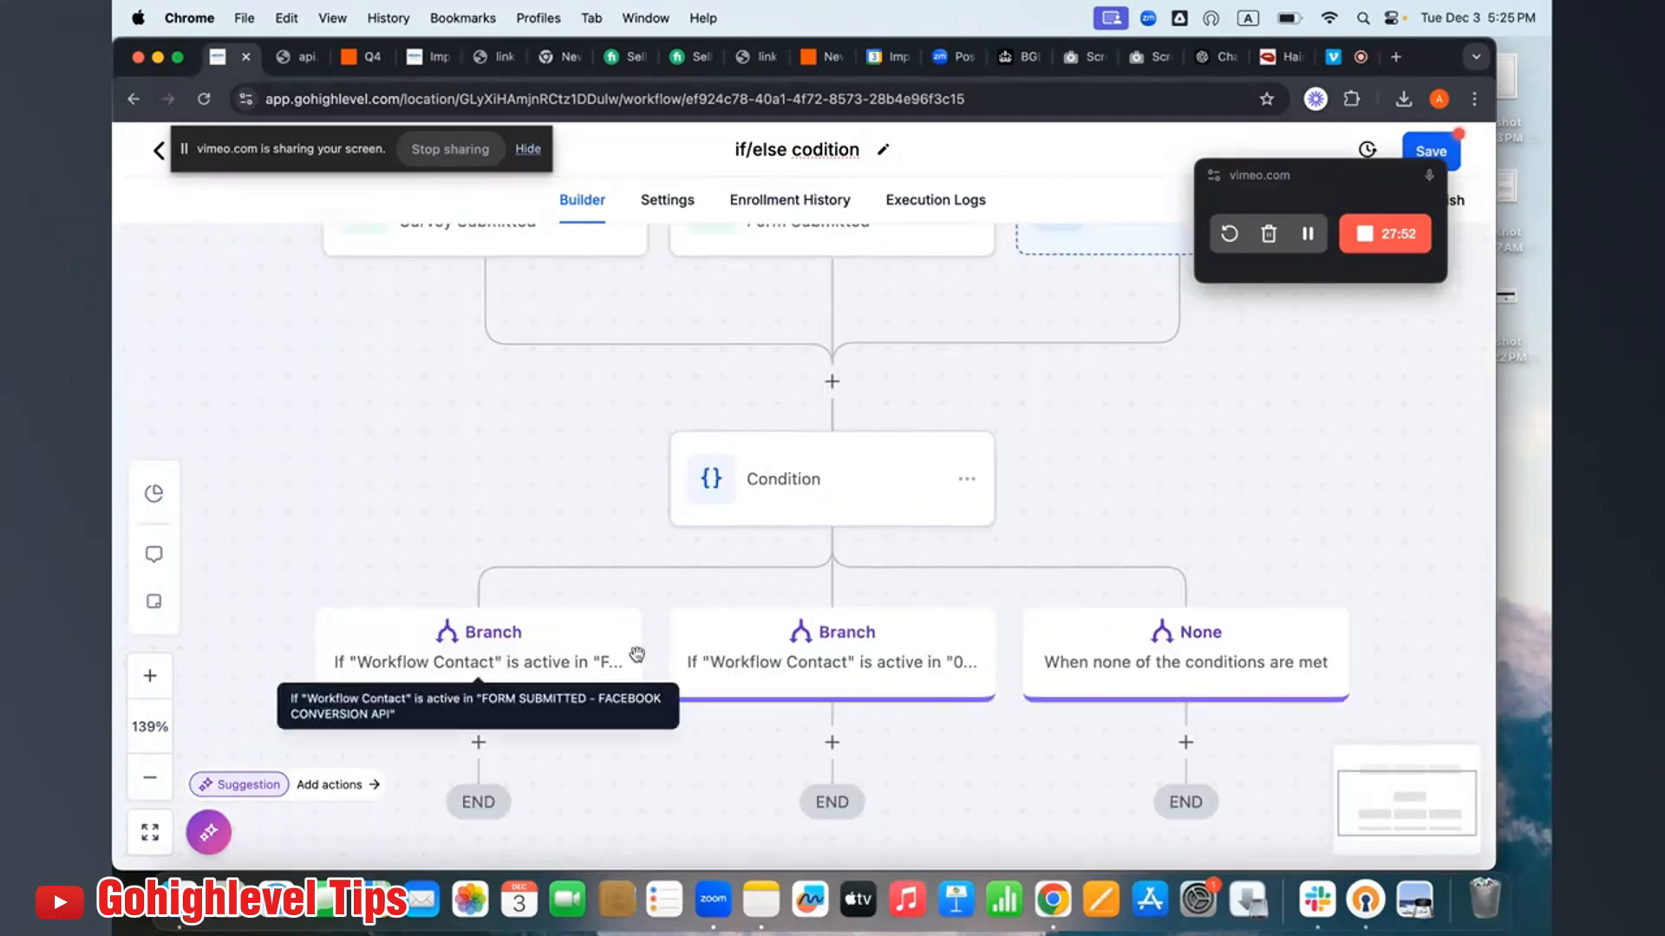
Review the Condition's branches on the canvas and in its settings, and close the settings without changes.
scroll(885, 607, "down", 1)
scroll(559, 541, "down", 5)
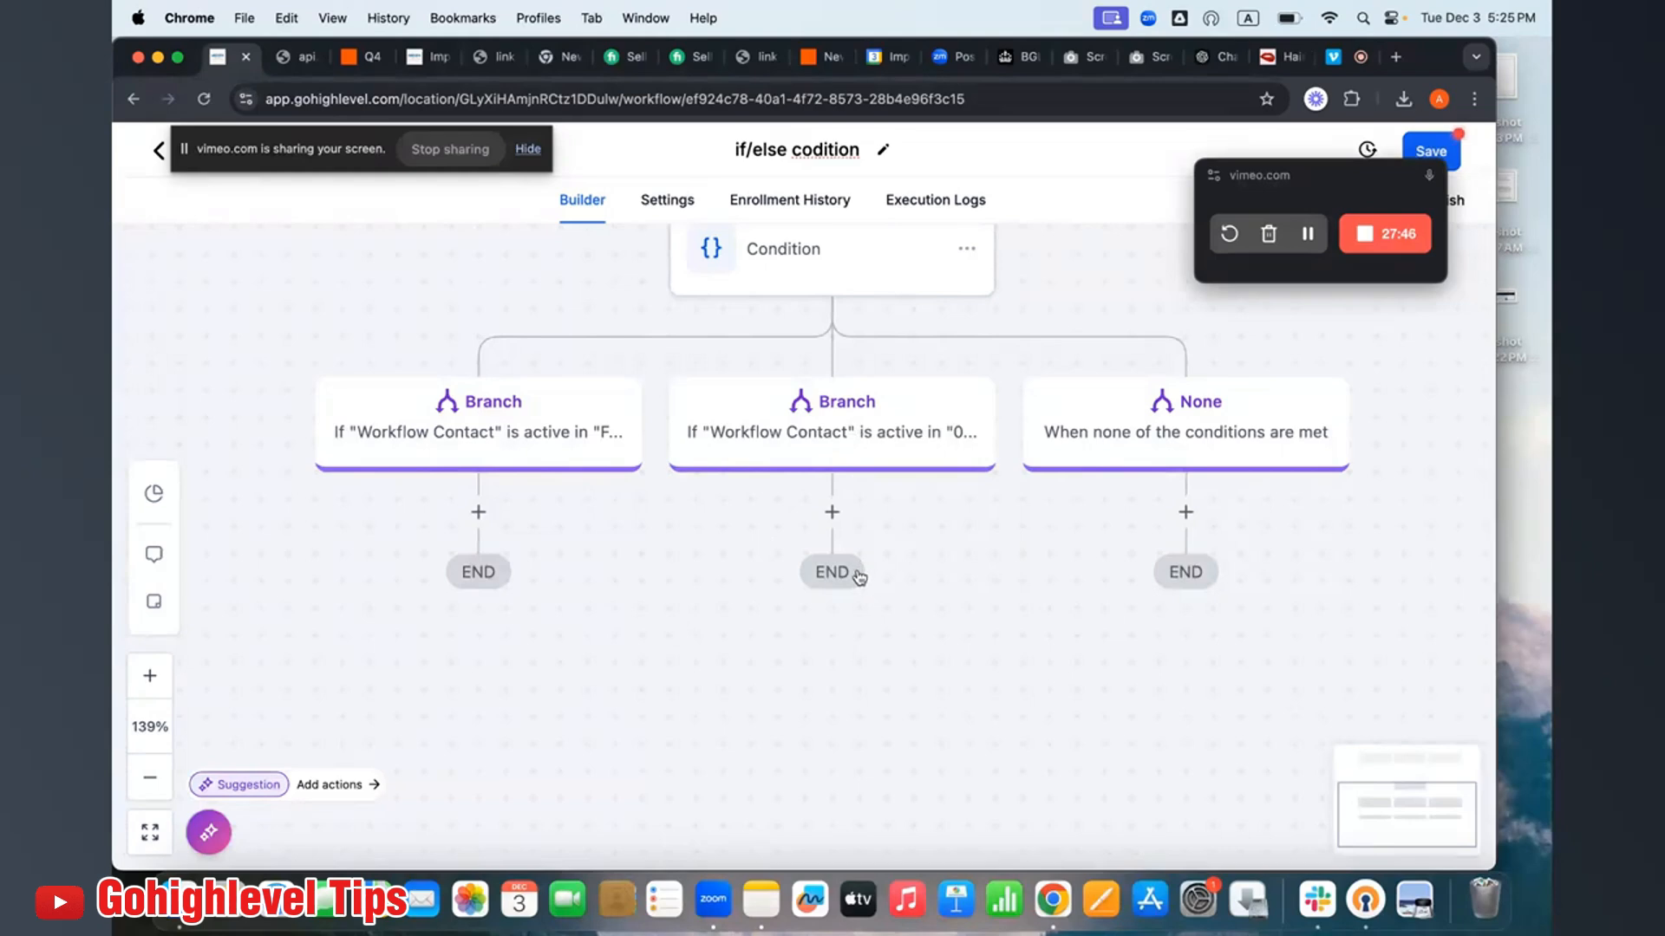
scroll(876, 625, "up", 5)
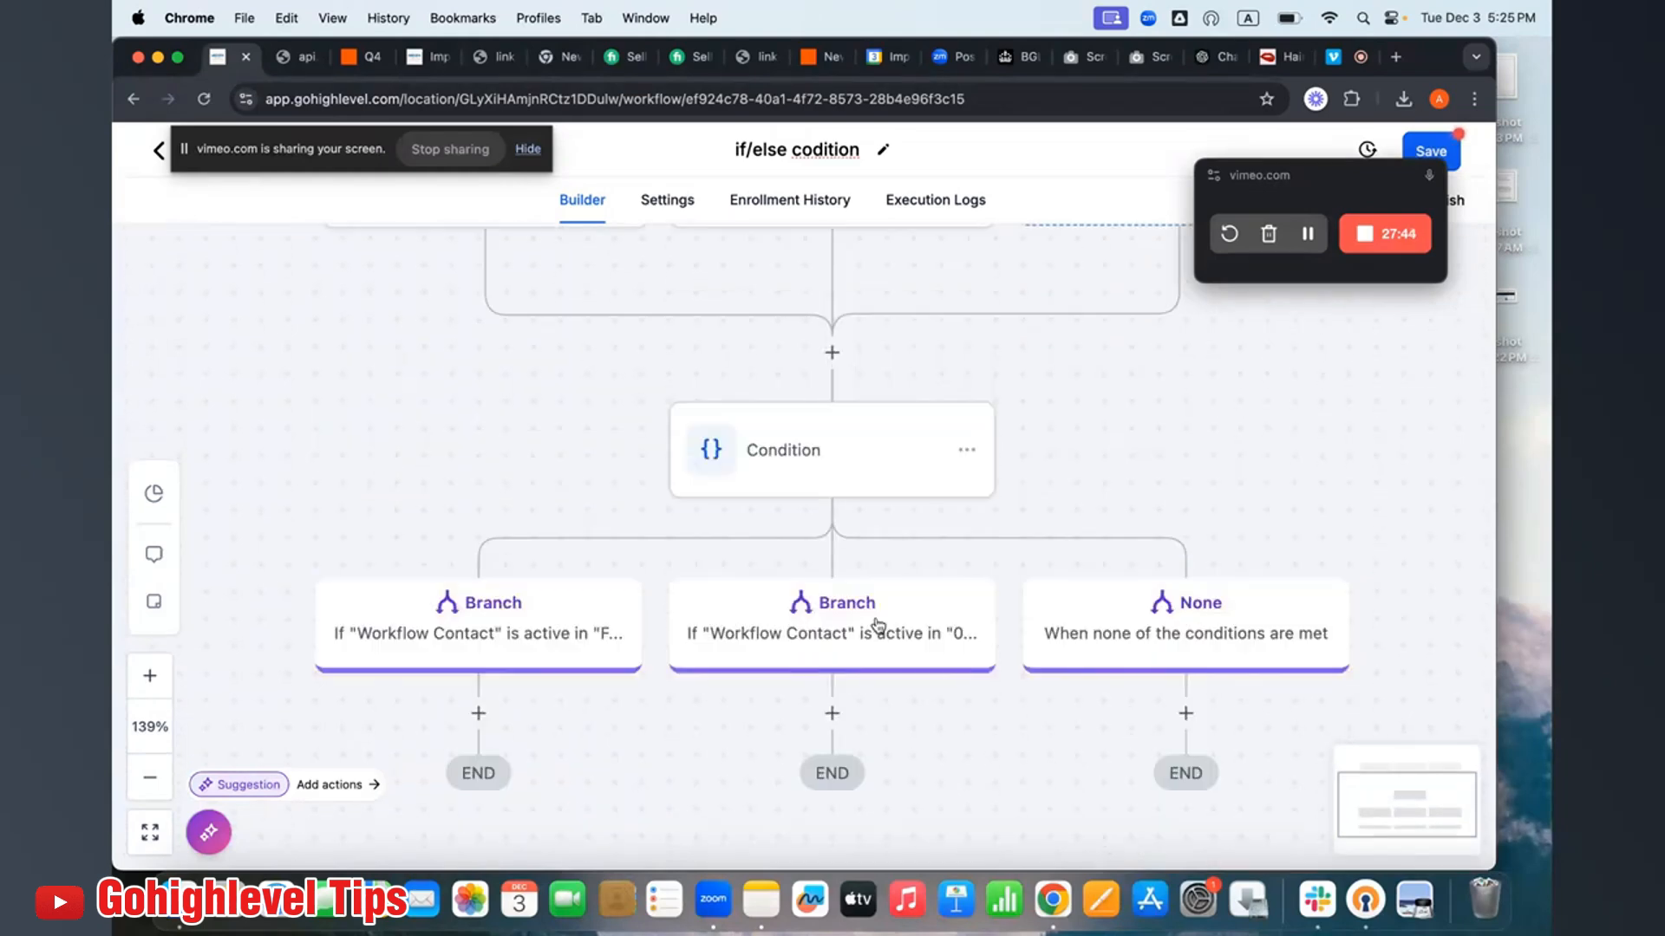
left_click(849, 430)
scroll(891, 521, "down", 5)
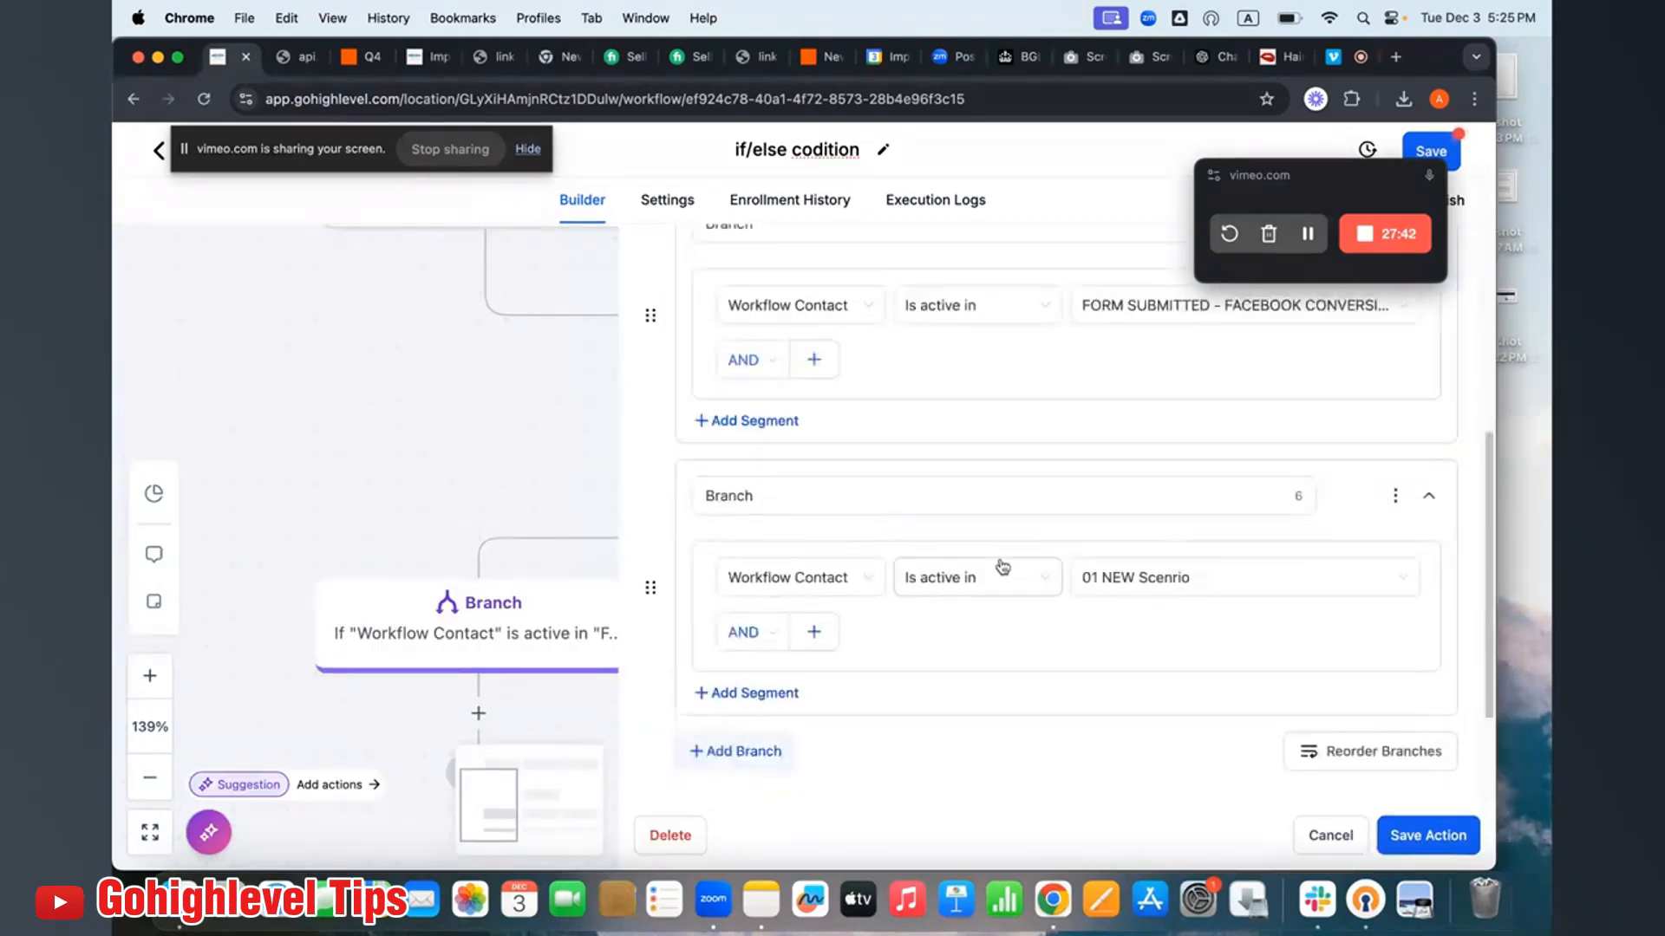
scroll(1223, 645, "up", 5)
left_click(1331, 836)
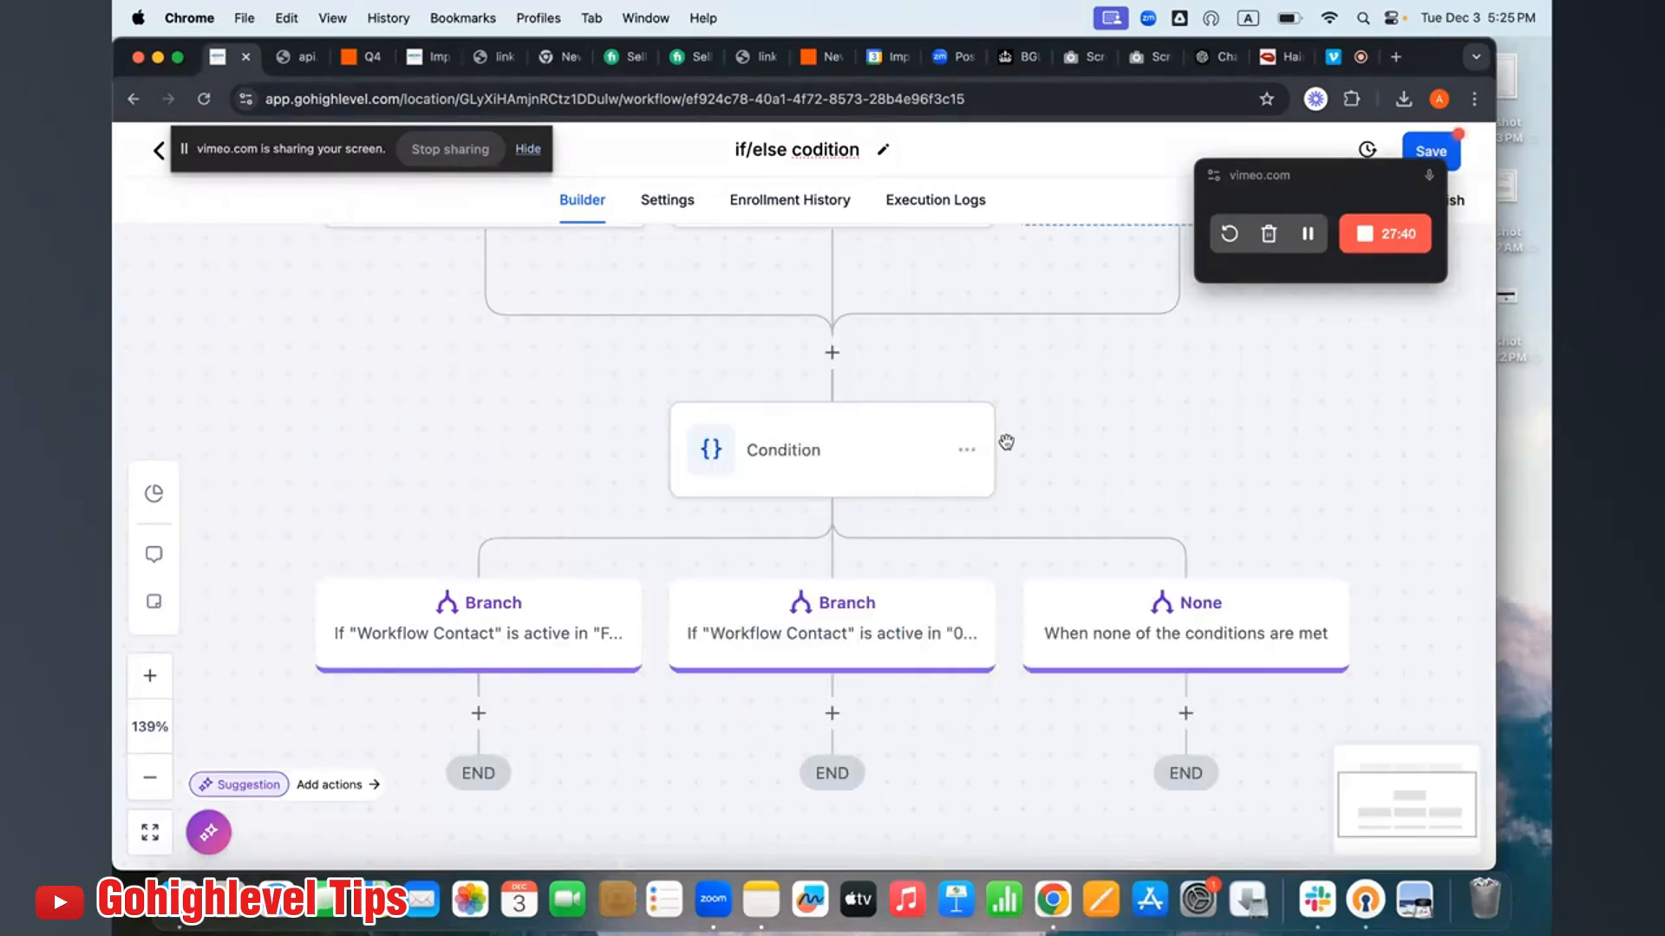
Delete the Condition step with its branches and add a new If/Else action in its place.
left_click(966, 457)
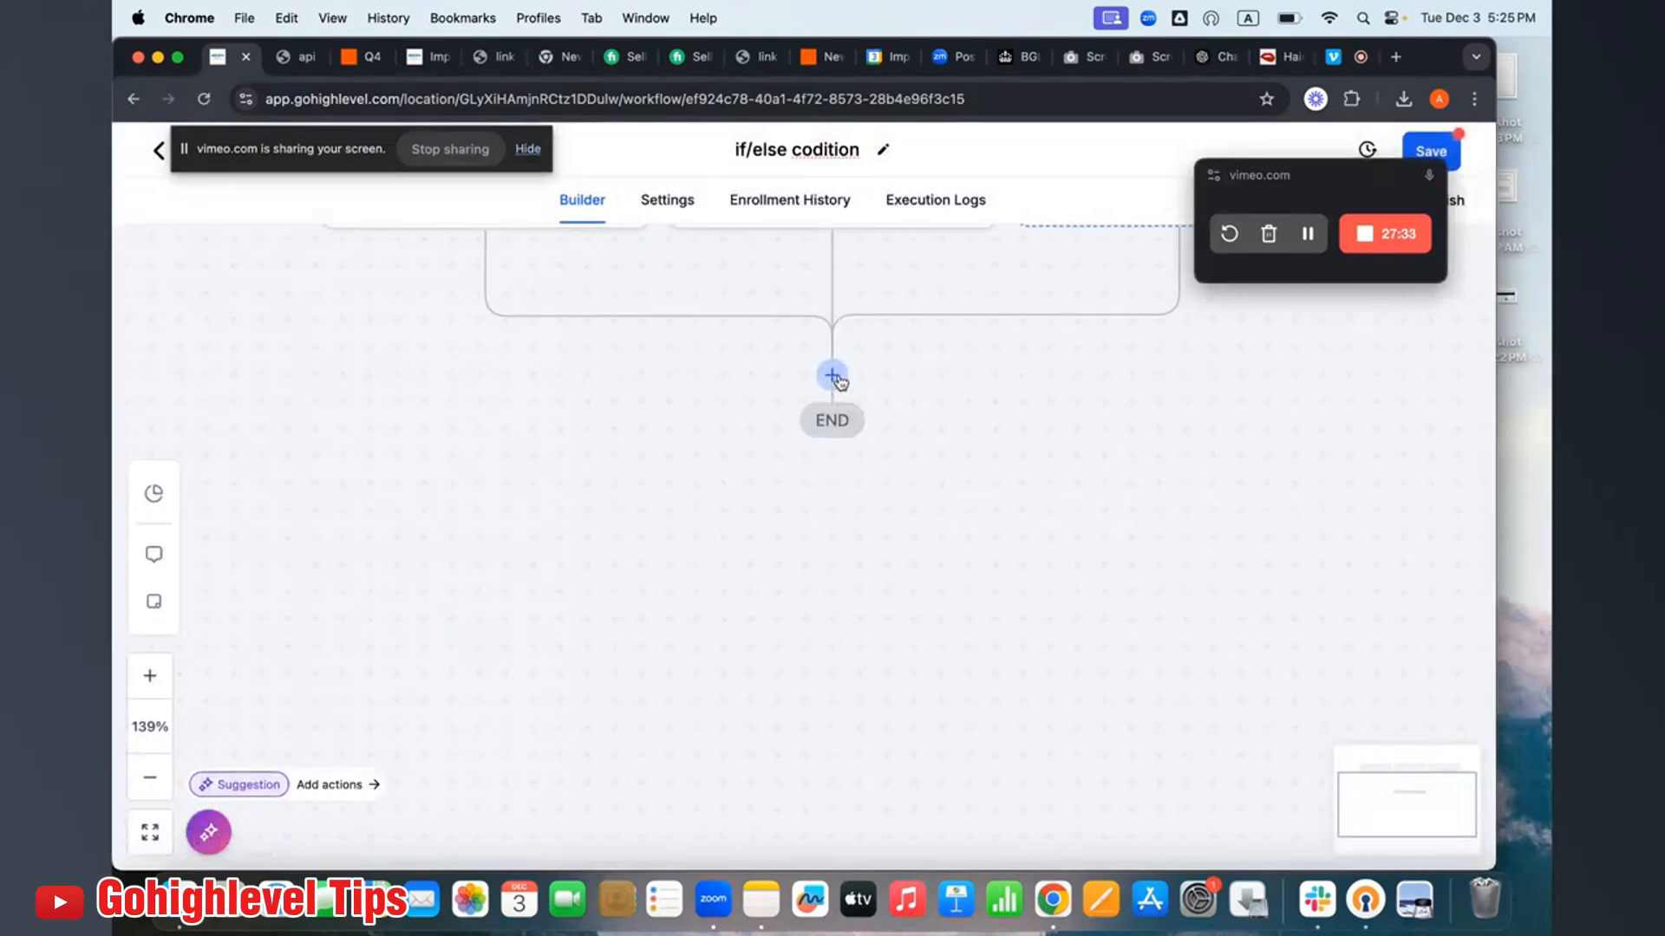
left_click(835, 378)
type("if")
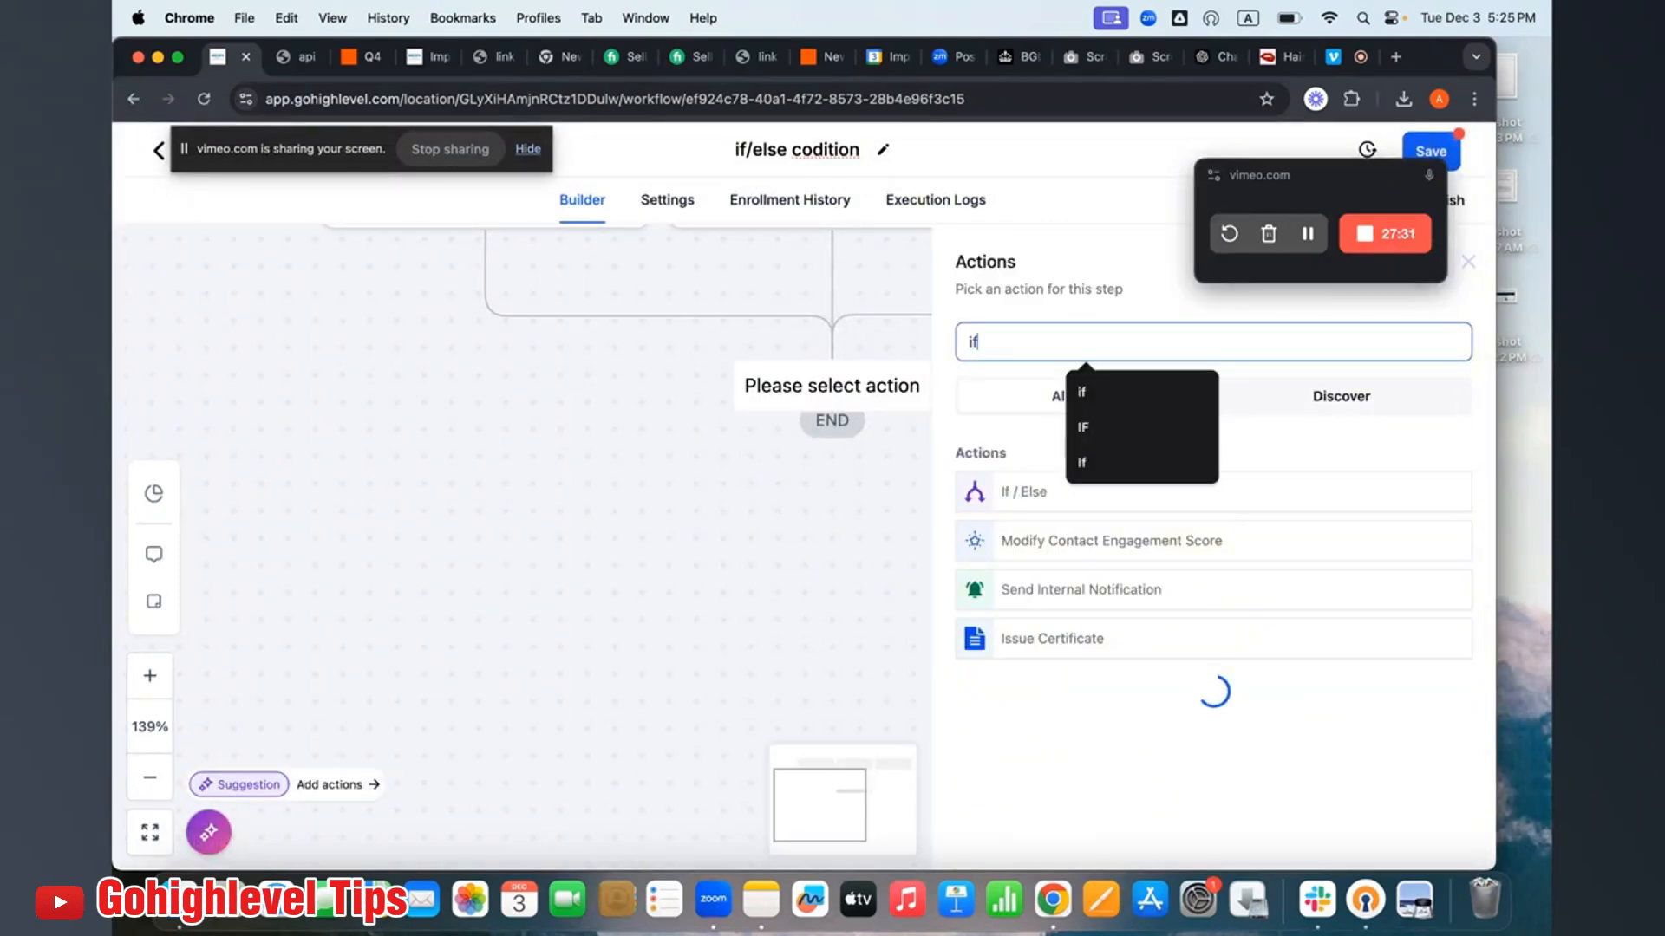
left_click(1010, 491)
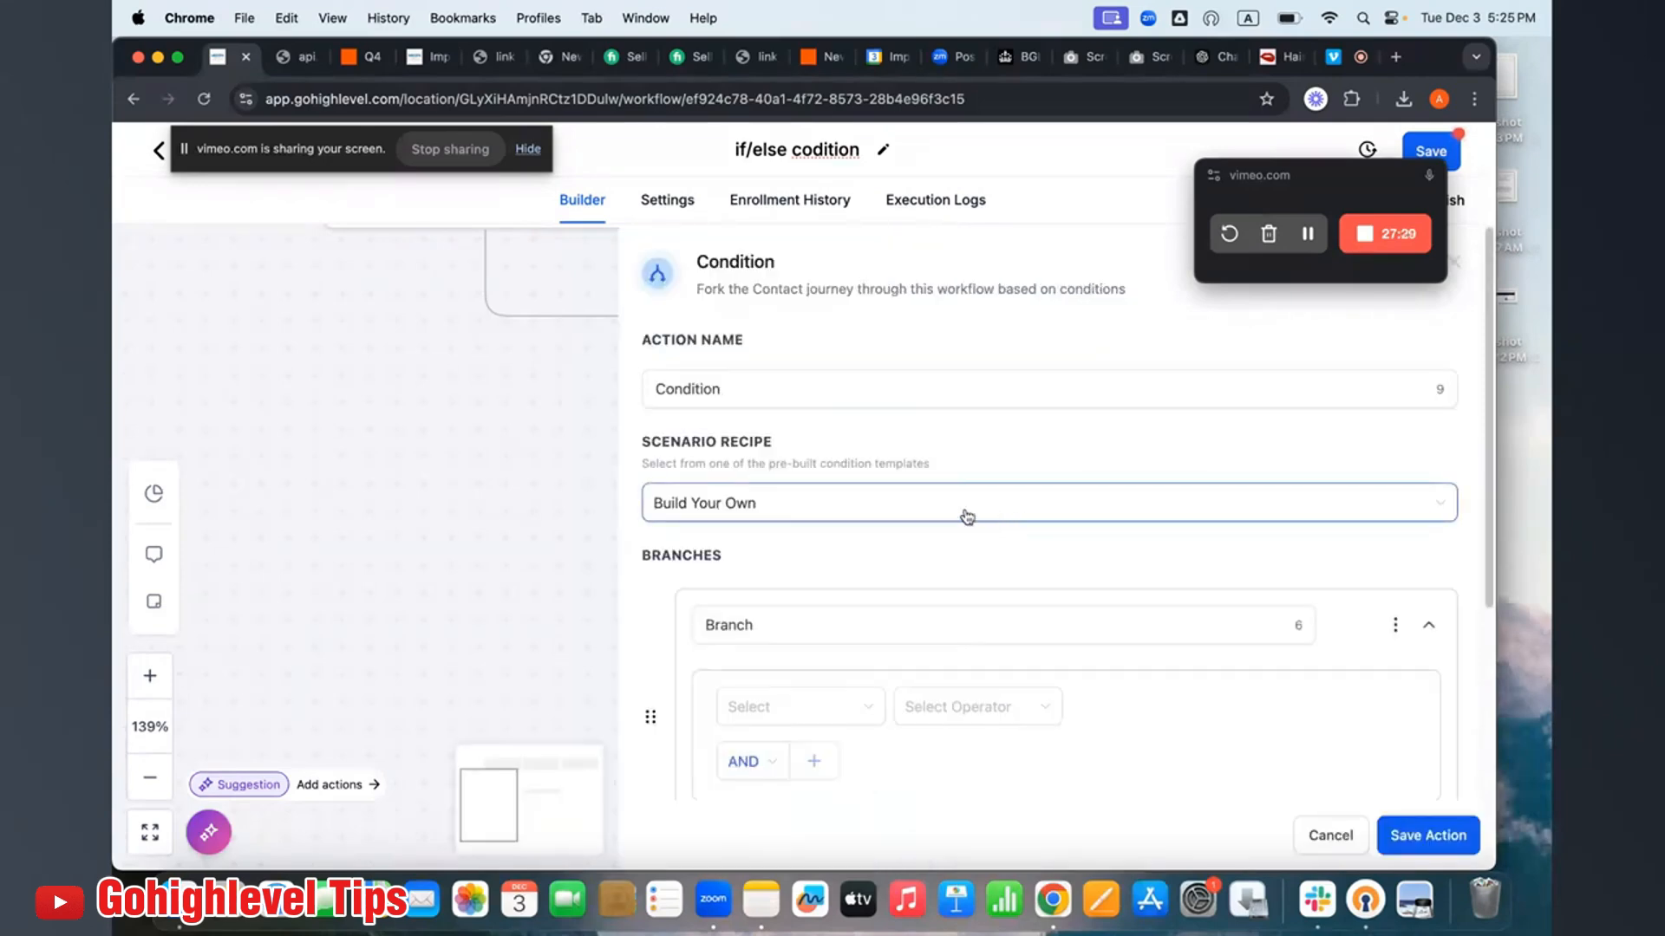
Set the first branch's condition to the standard contact field Tags, Includes, 3 month pif.
left_click(787, 708)
left_click(885, 475)
scroll(772, 616, "down", 8)
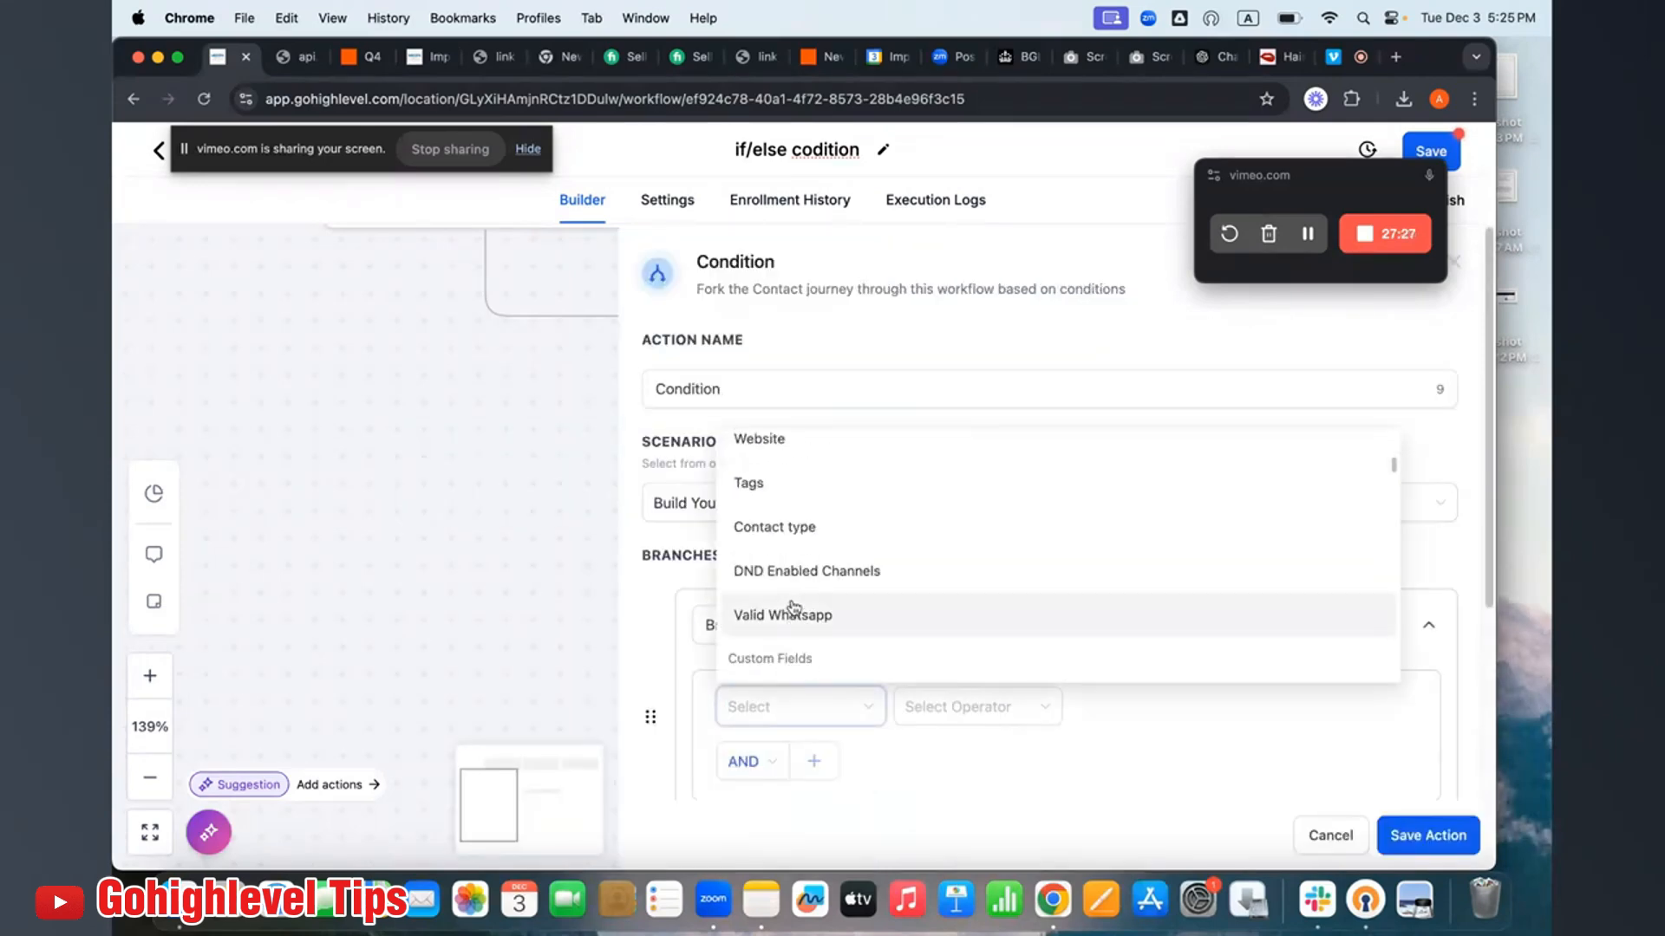
left_click(755, 563)
left_click(1005, 709)
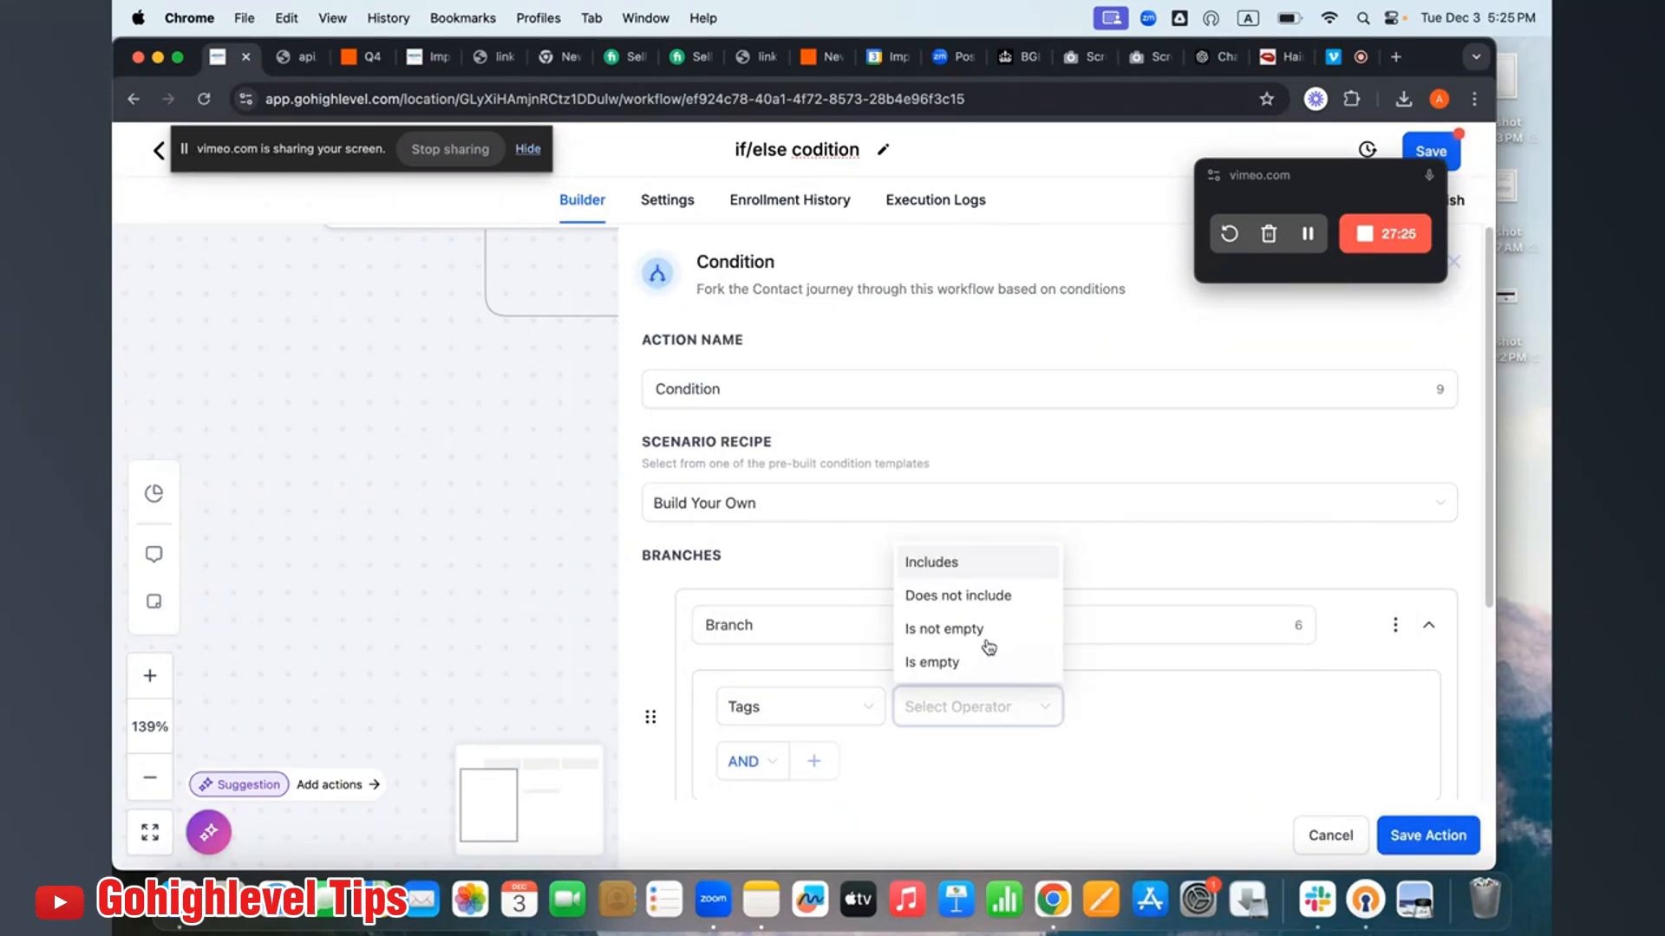
left_click(949, 563)
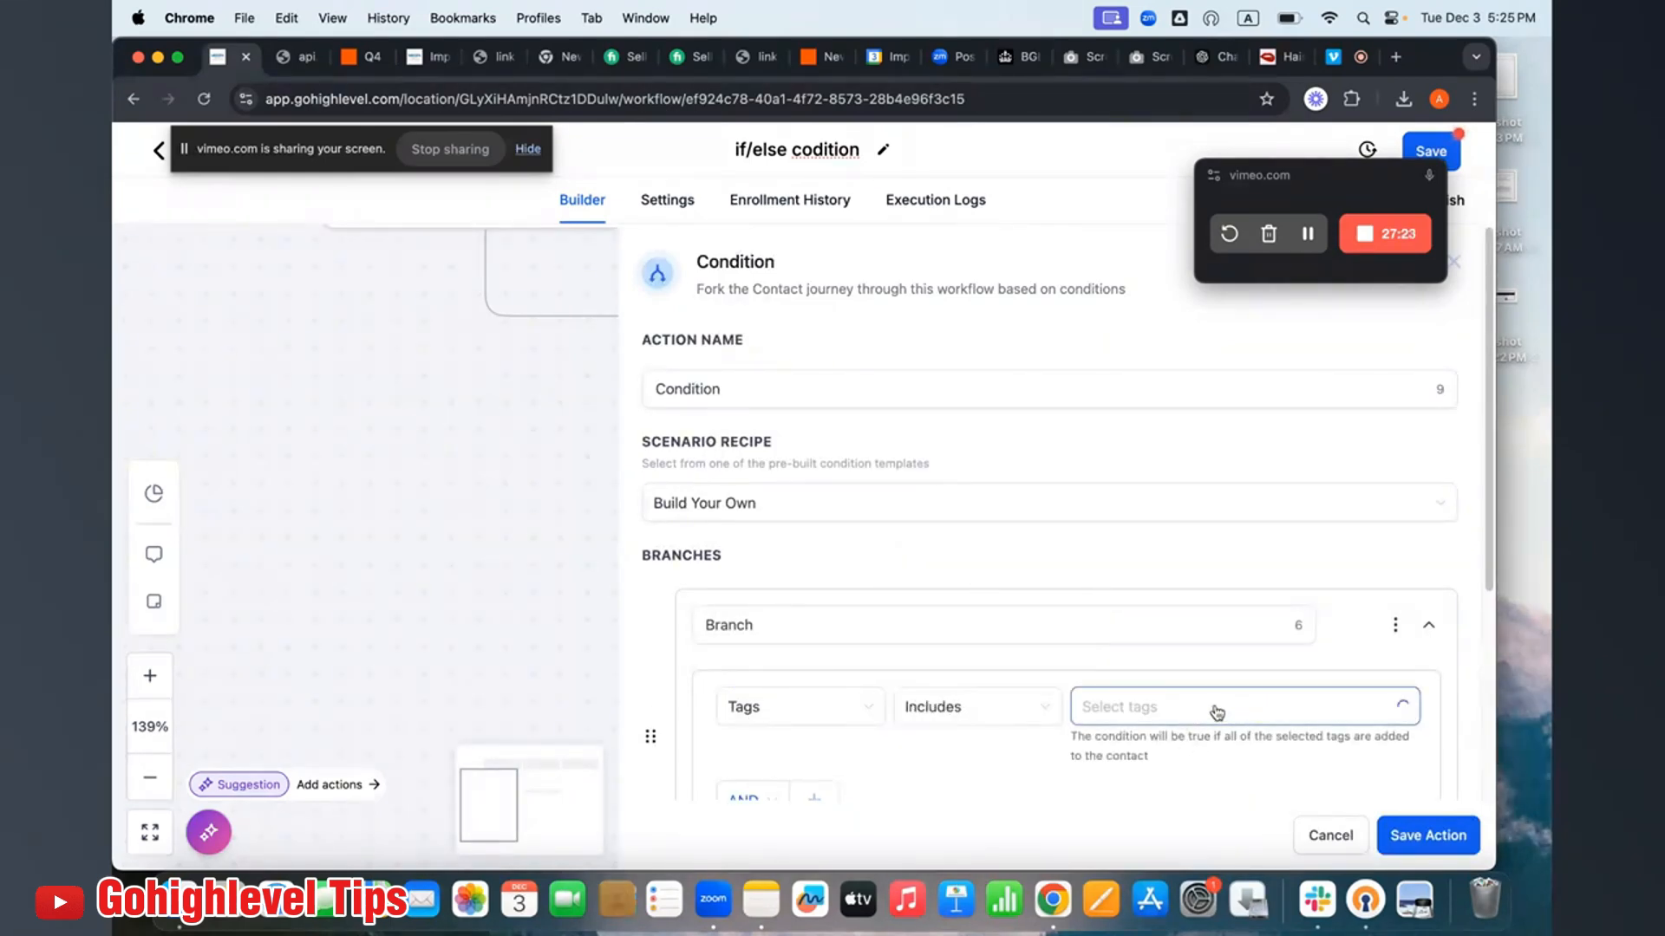
left_click(1215, 709)
left_click(1109, 466)
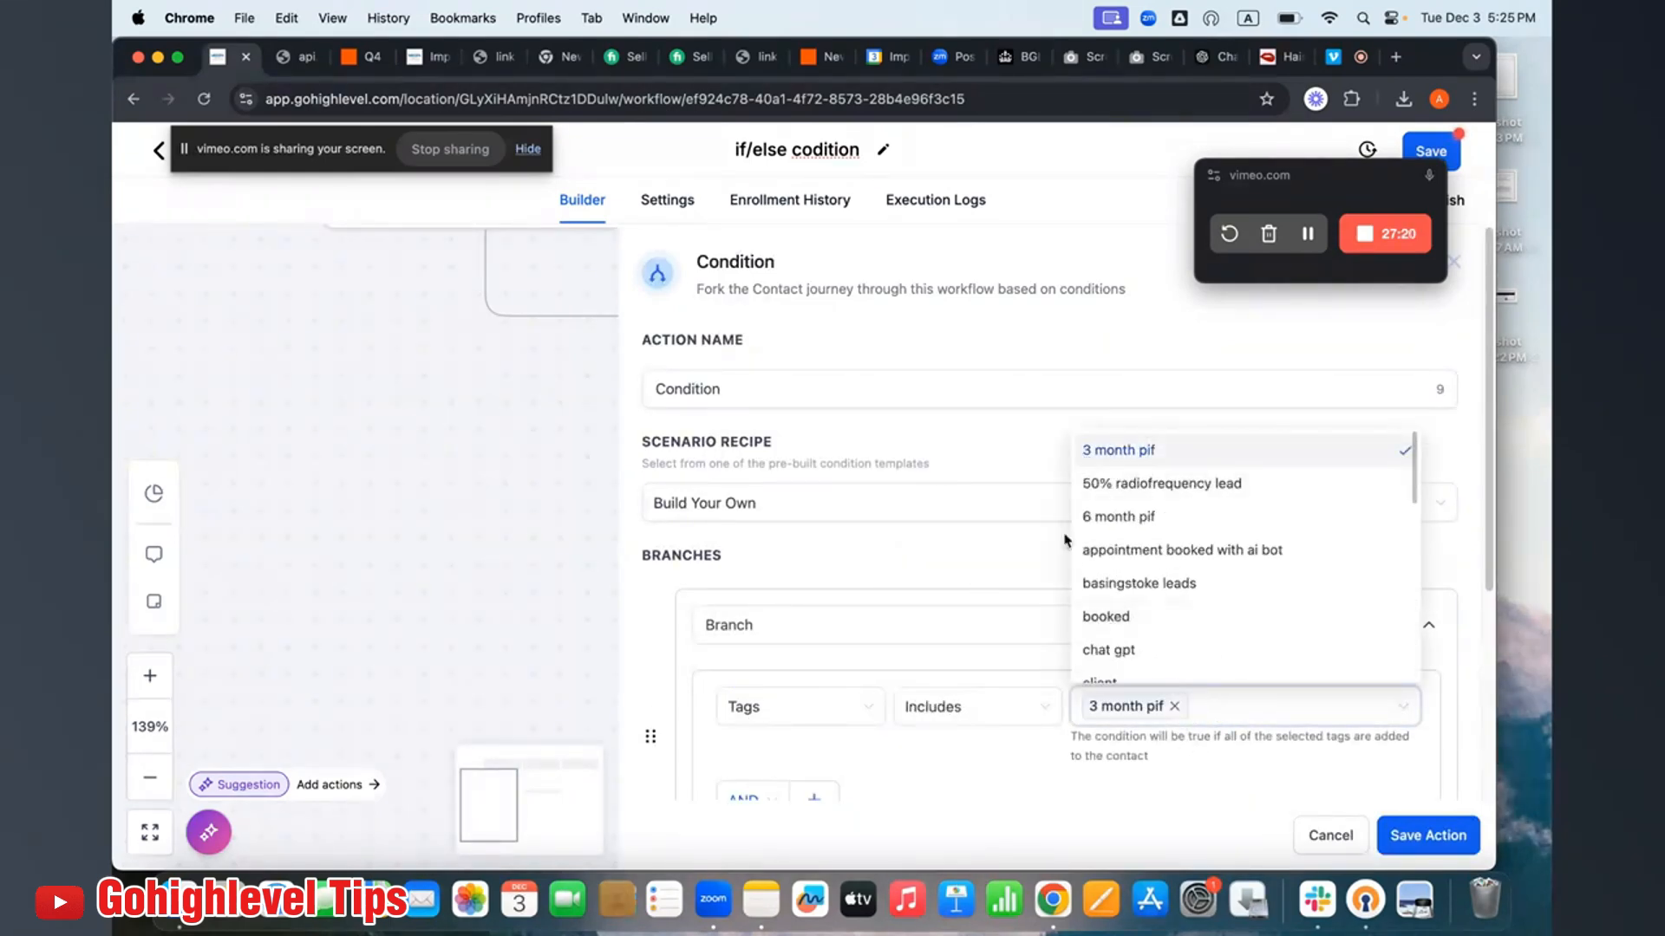
left_click(1153, 776)
Add a second branch with the condition Tags Includes chat gpt and save the If/Else action.
scroll(1049, 711, "down", 4)
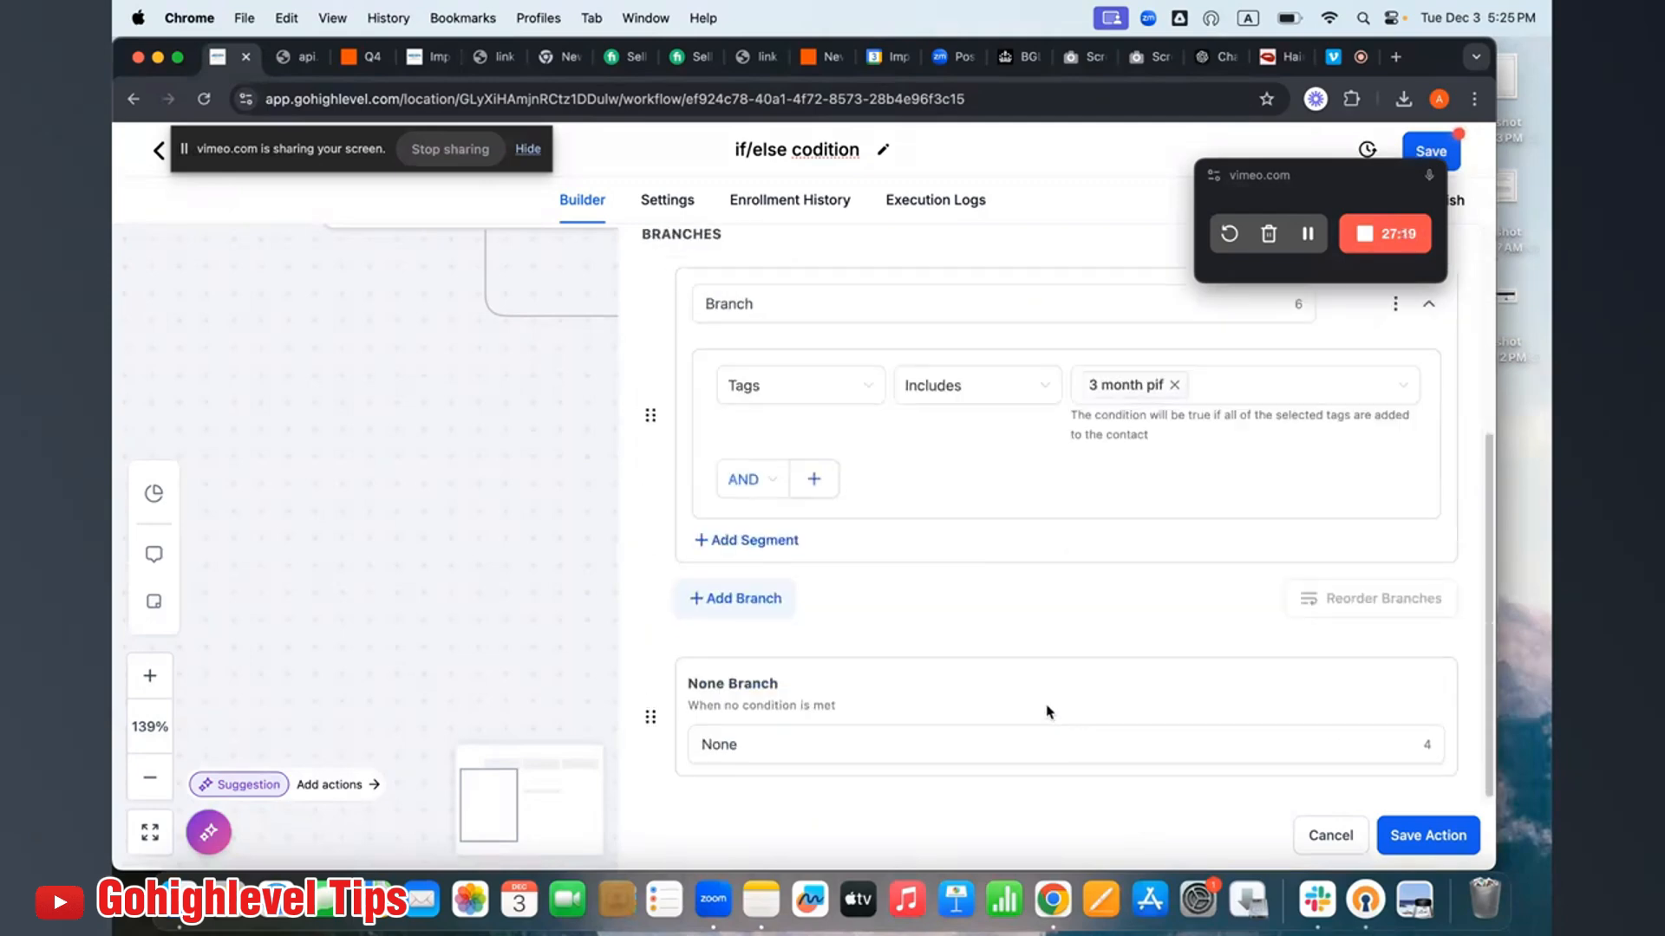
left_click(781, 599)
left_click(798, 698)
left_click(802, 447)
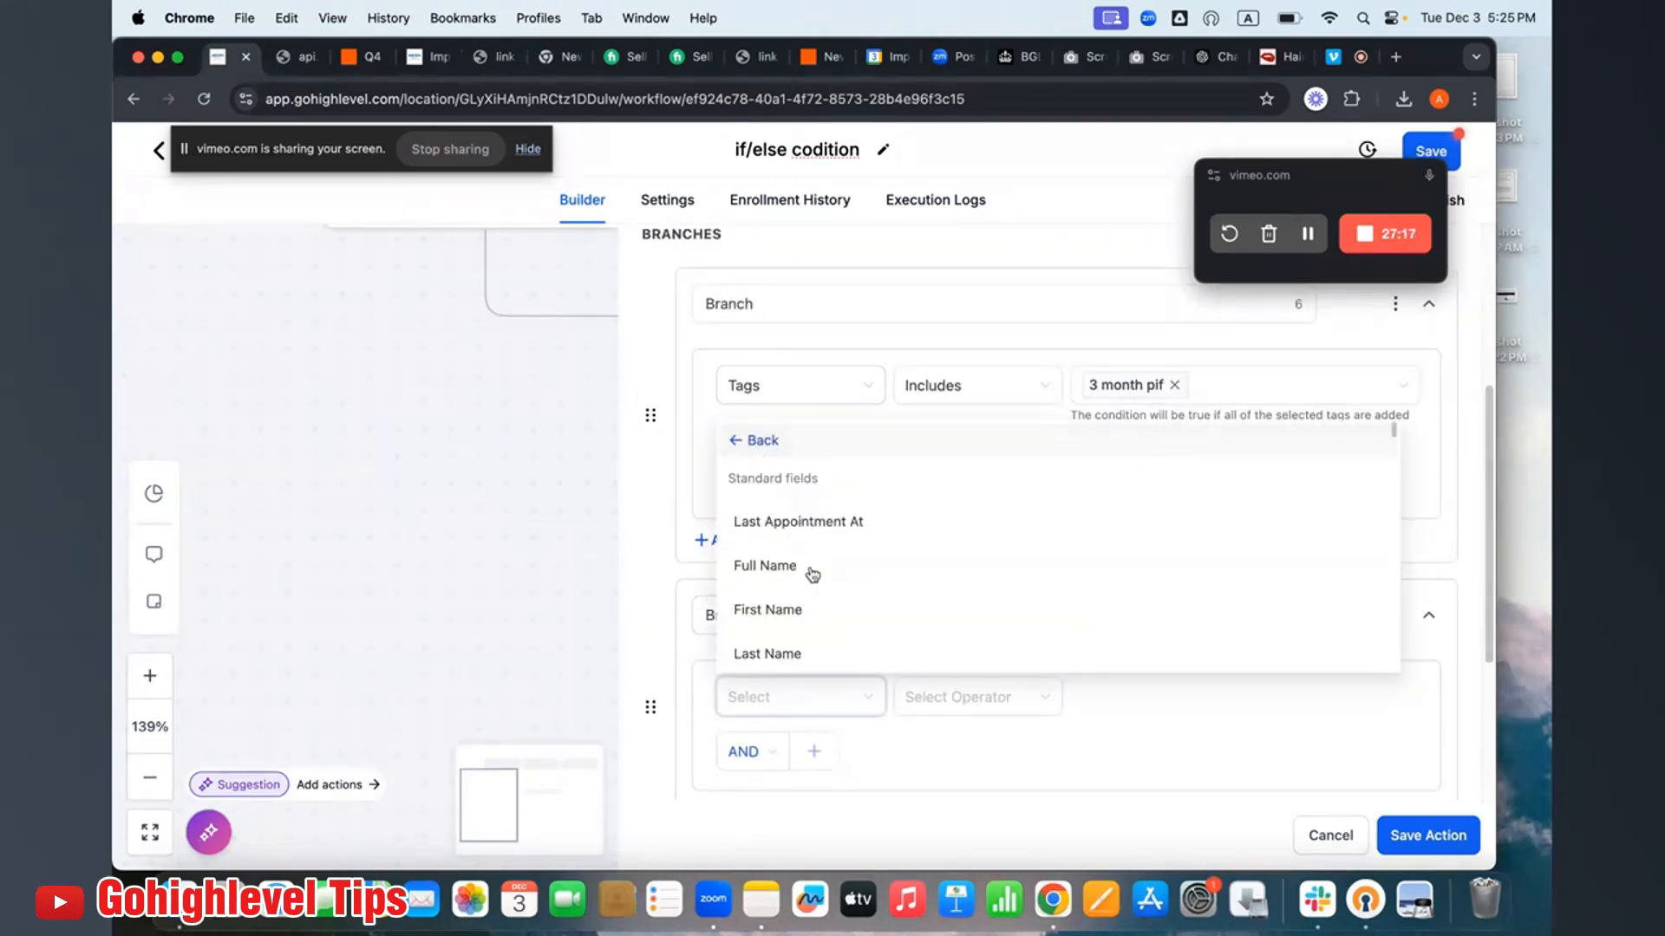
scroll(805, 581, "down", 5)
scroll(798, 568, "down", 1)
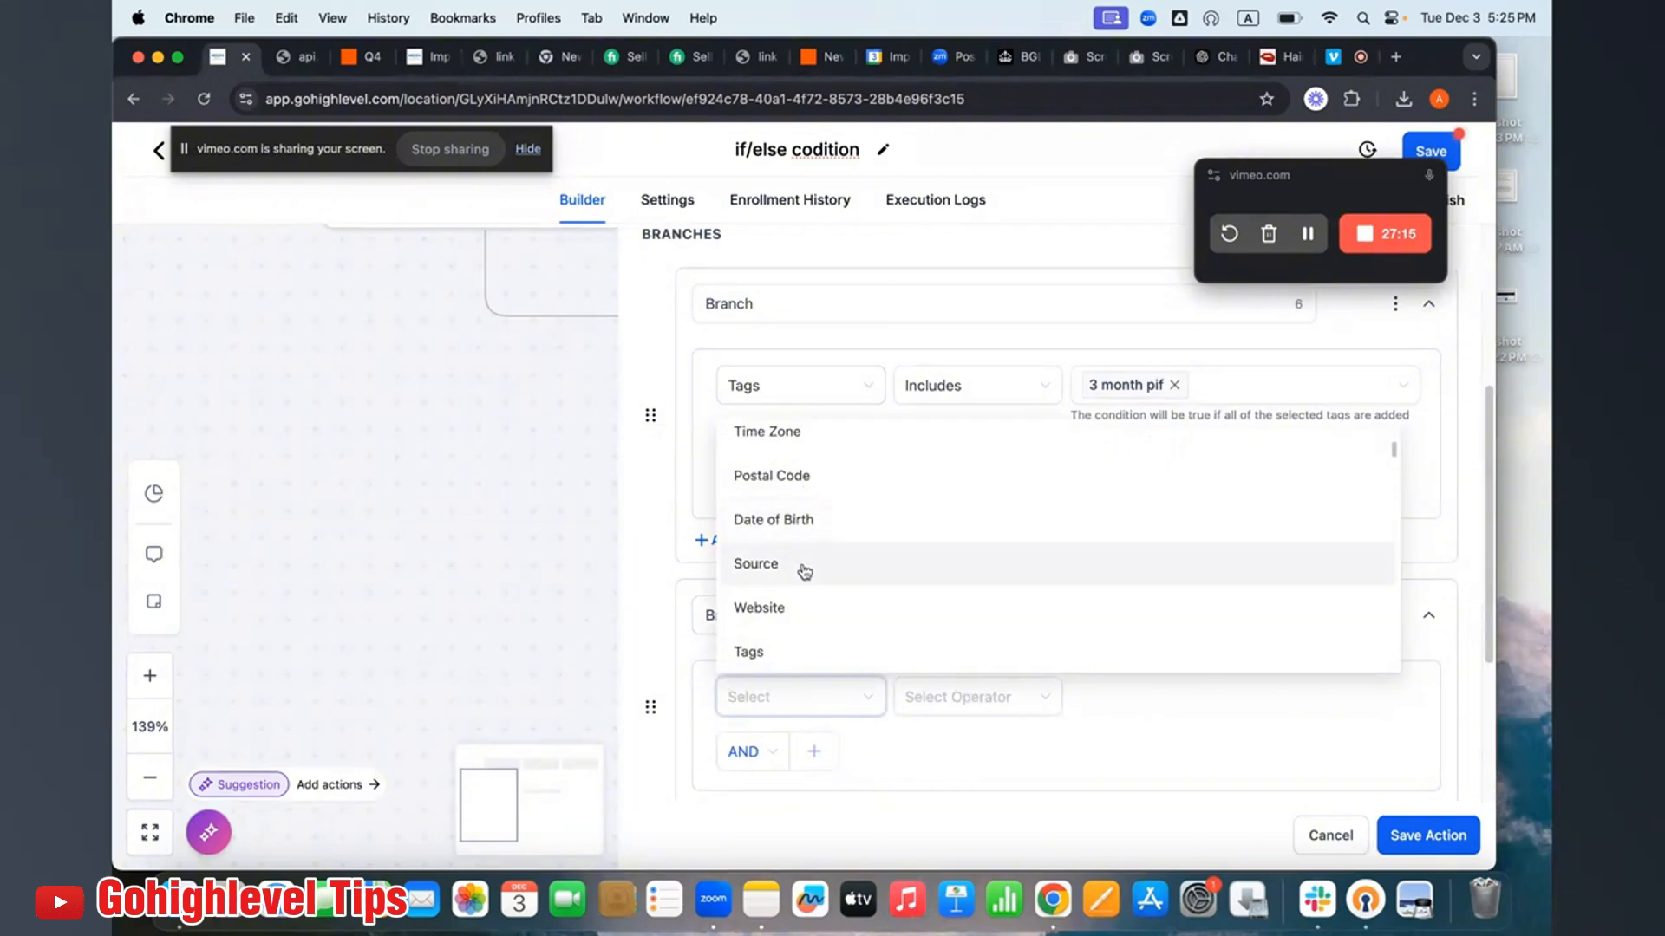
left_click(788, 650)
left_click(1032, 704)
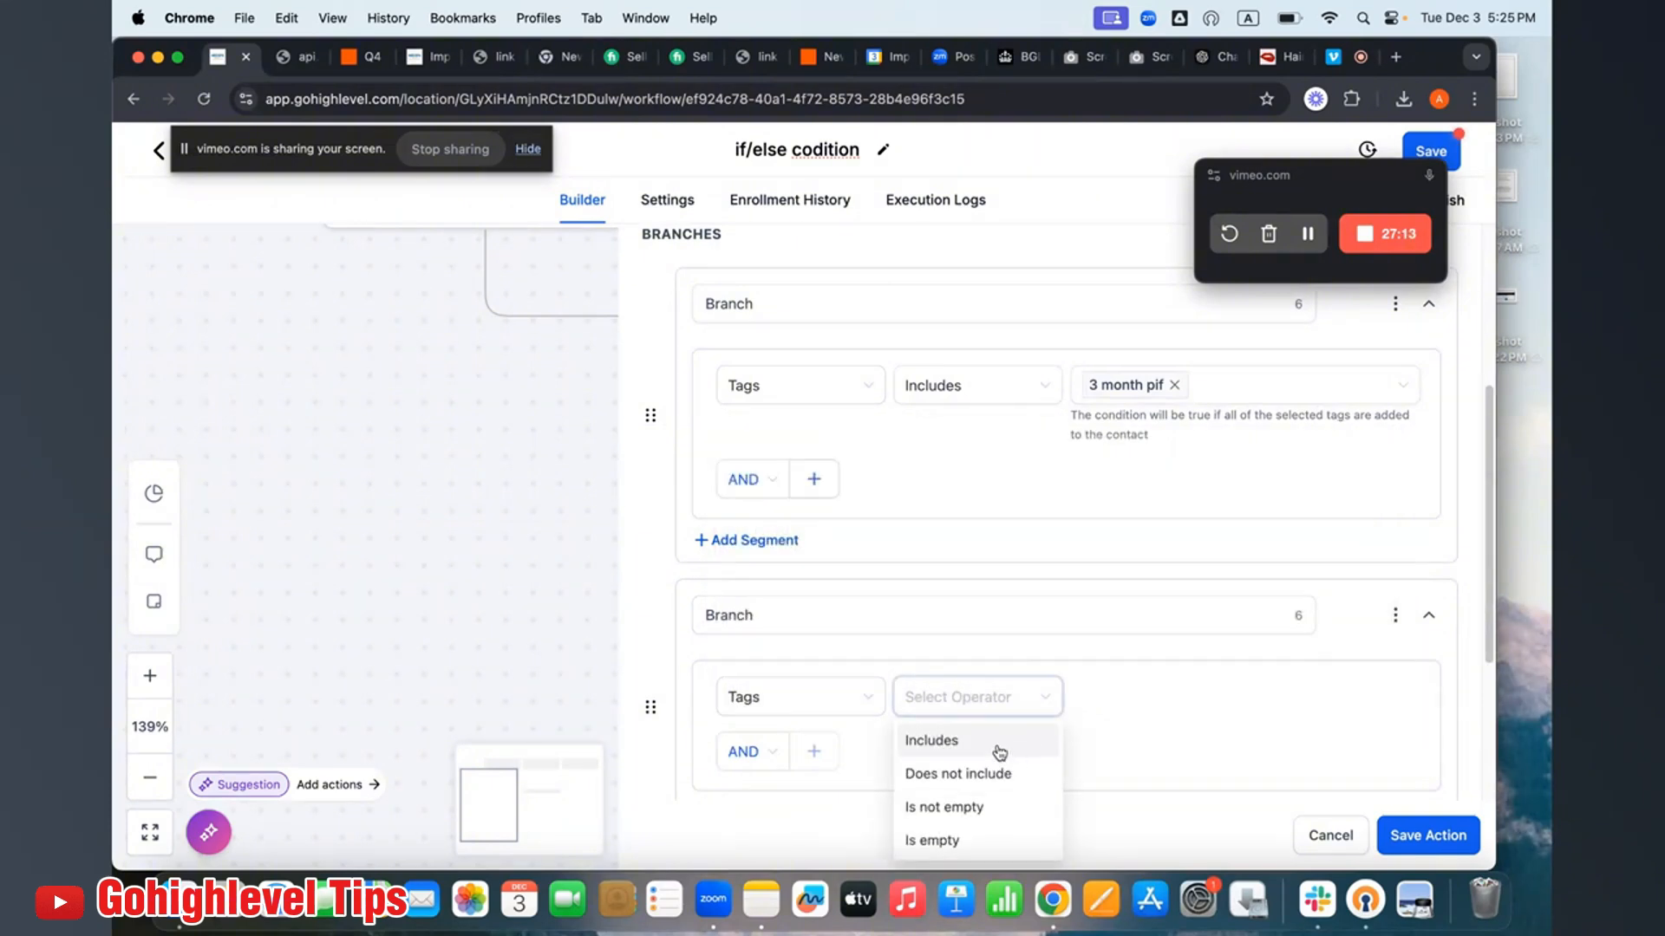
left_click(1000, 742)
left_click(1122, 694)
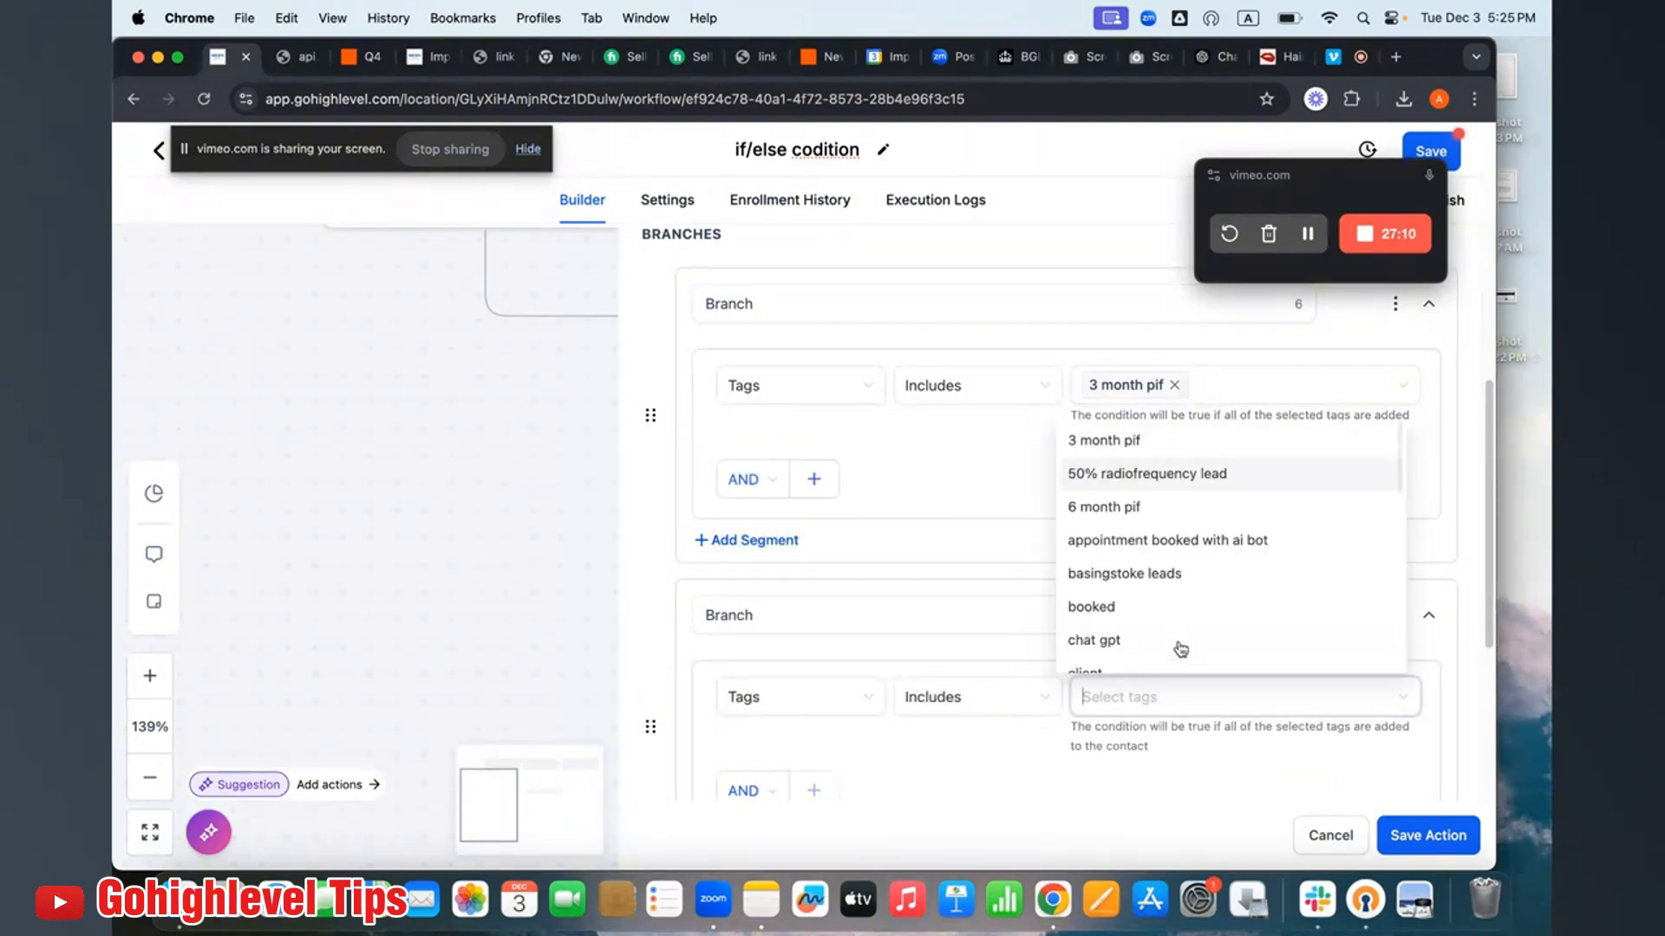
left_click(1181, 643)
left_click(1431, 833)
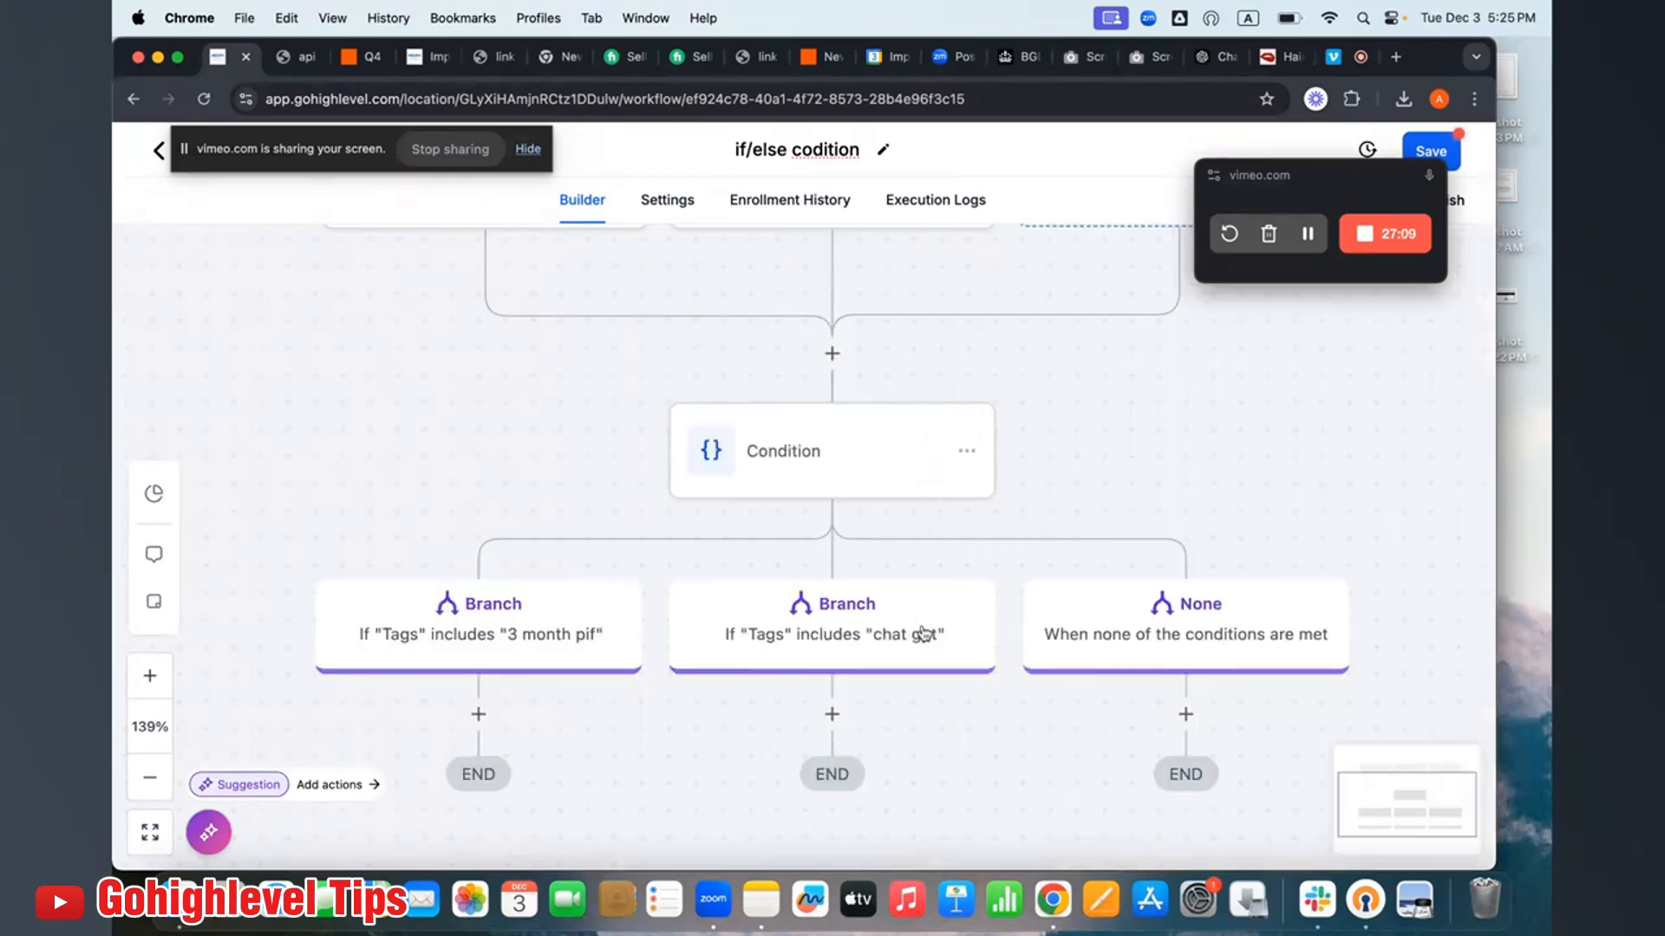
Reopen the Condition and try the Does not include operator with the 3 month pif tag in the first branch.
left_click(877, 427)
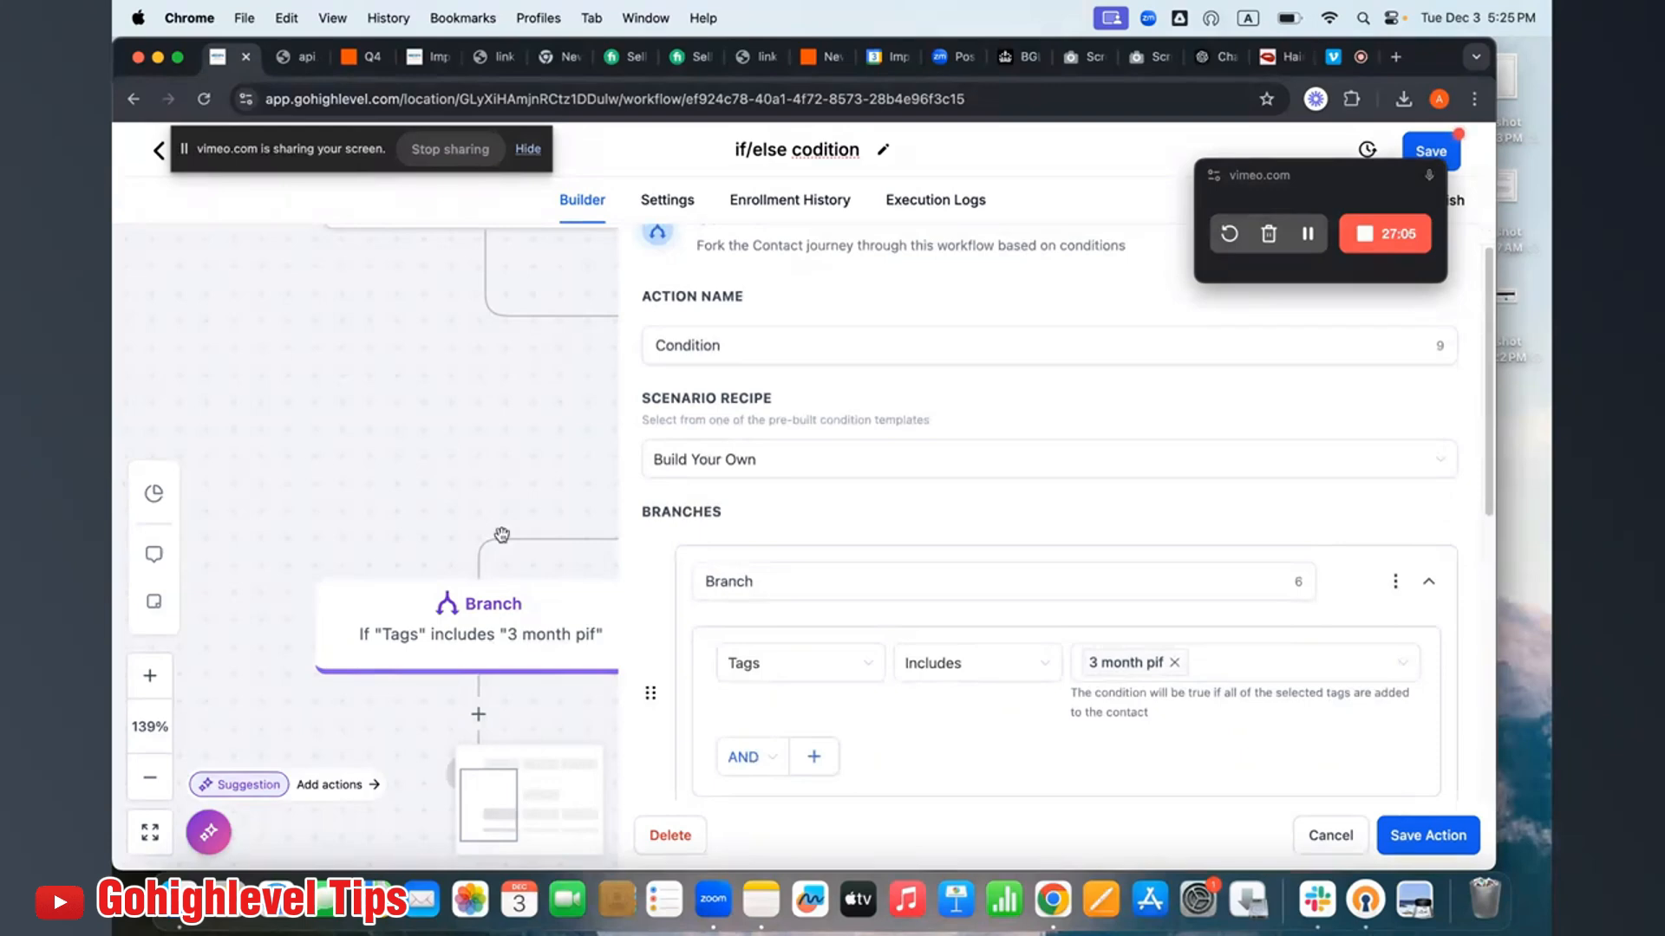
left_click(1363, 828)
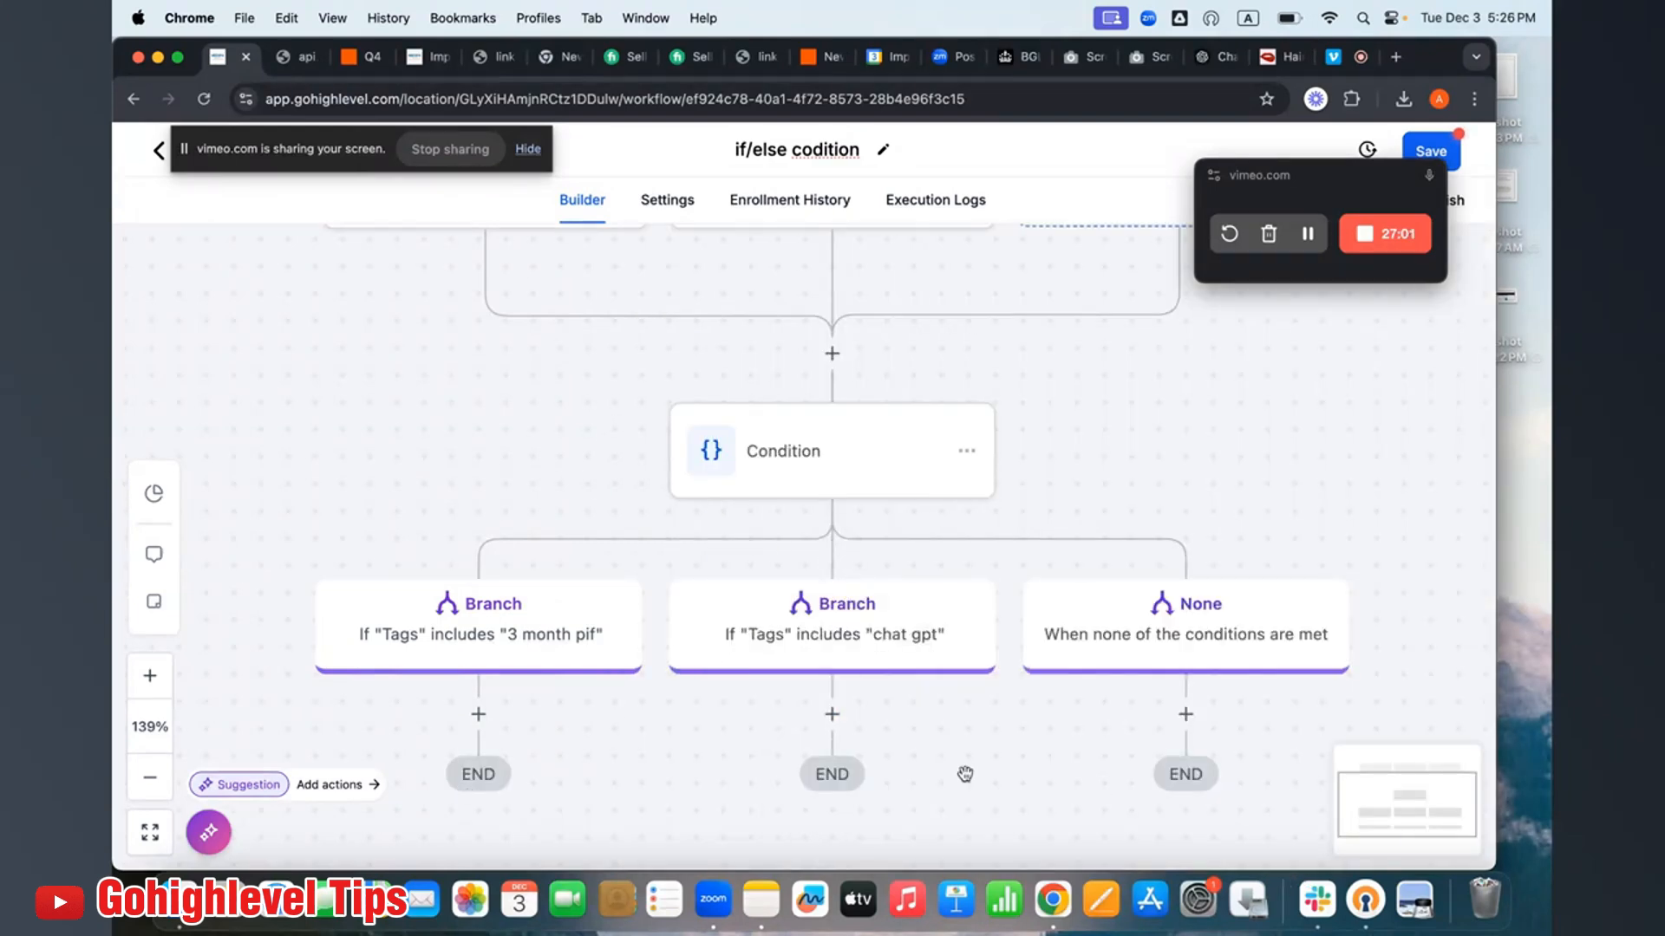
left_click(879, 477)
scroll(996, 673, "down", 1)
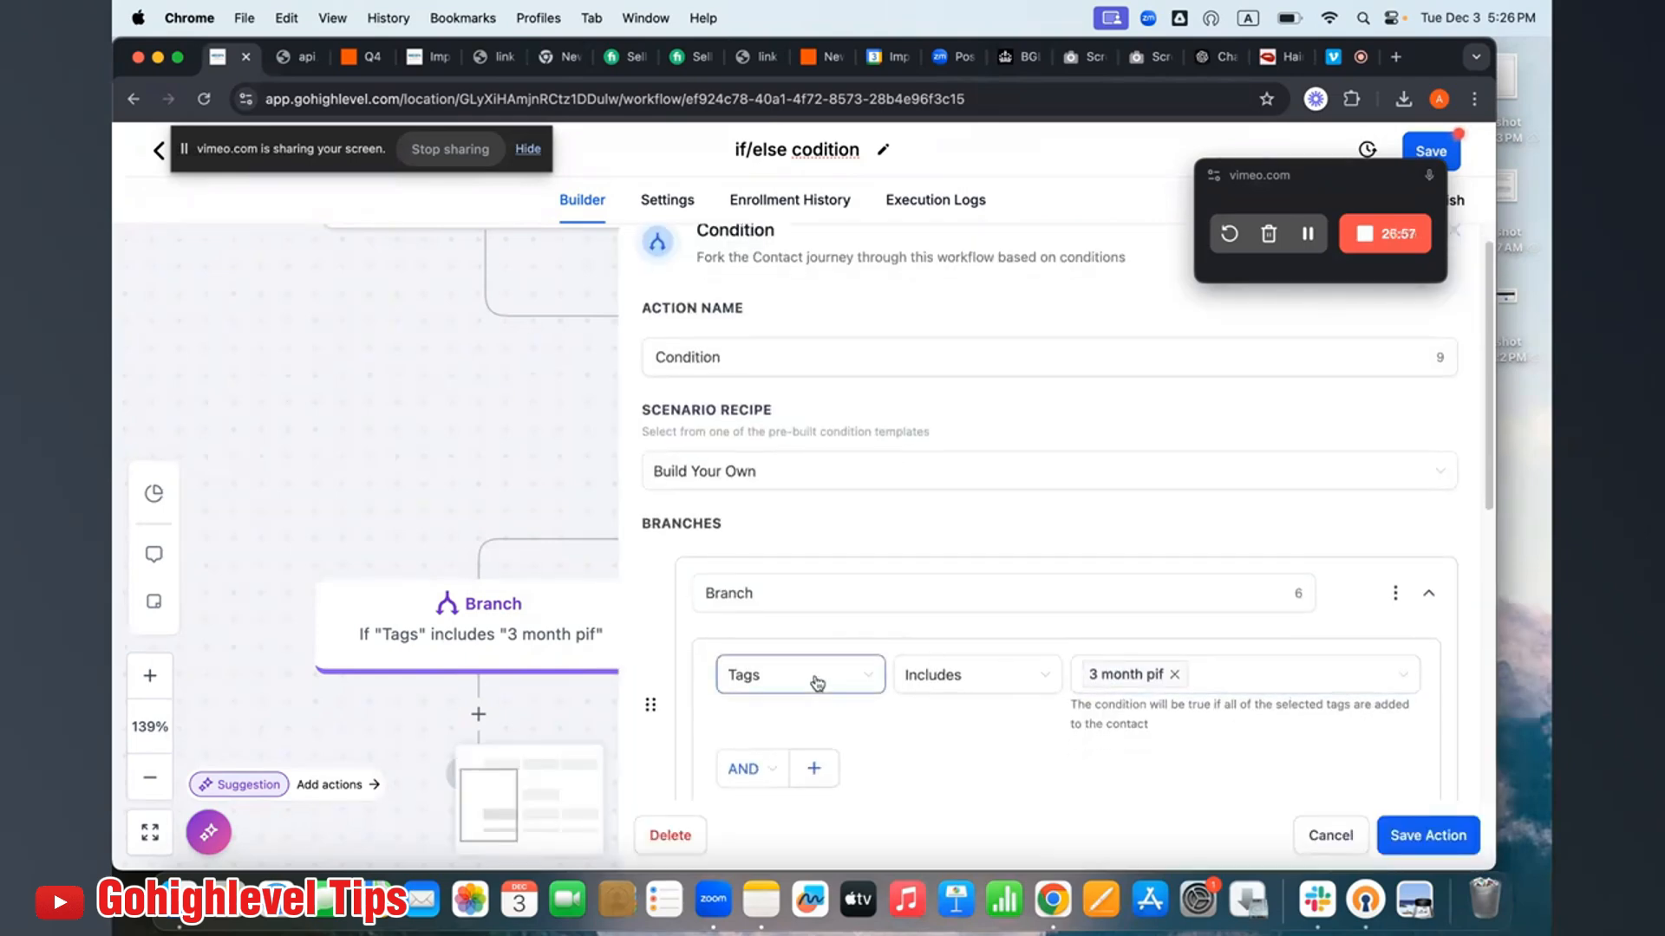
left_click(1011, 674)
scroll(1013, 607, "down", 2)
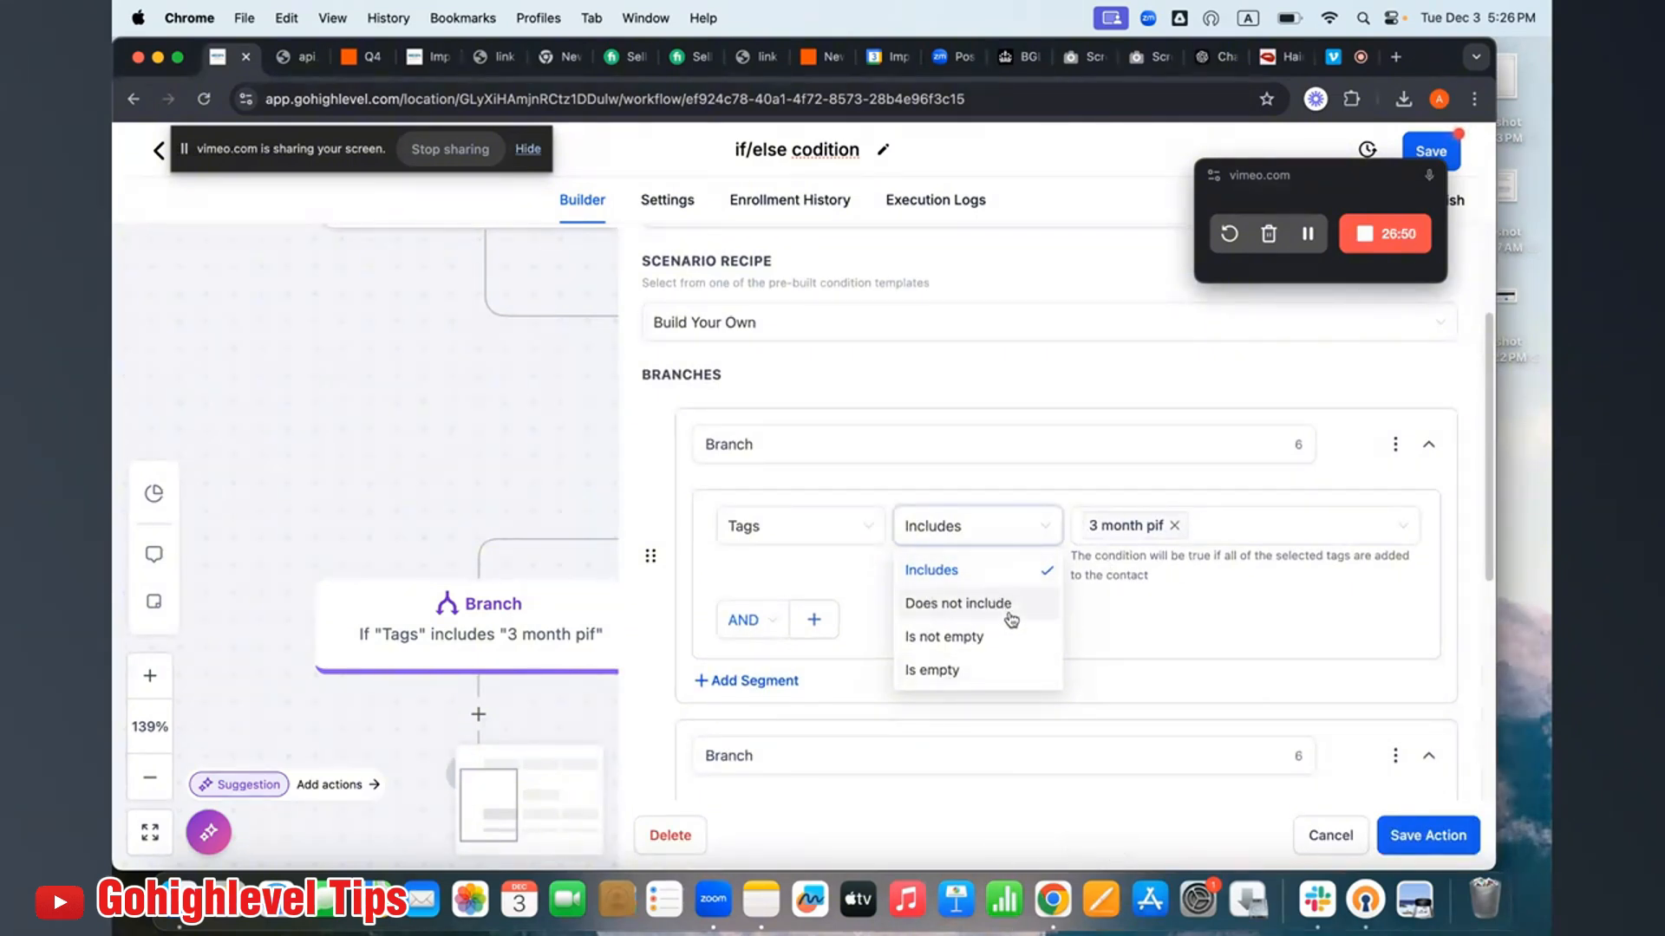
left_click(967, 603)
left_click(1106, 527)
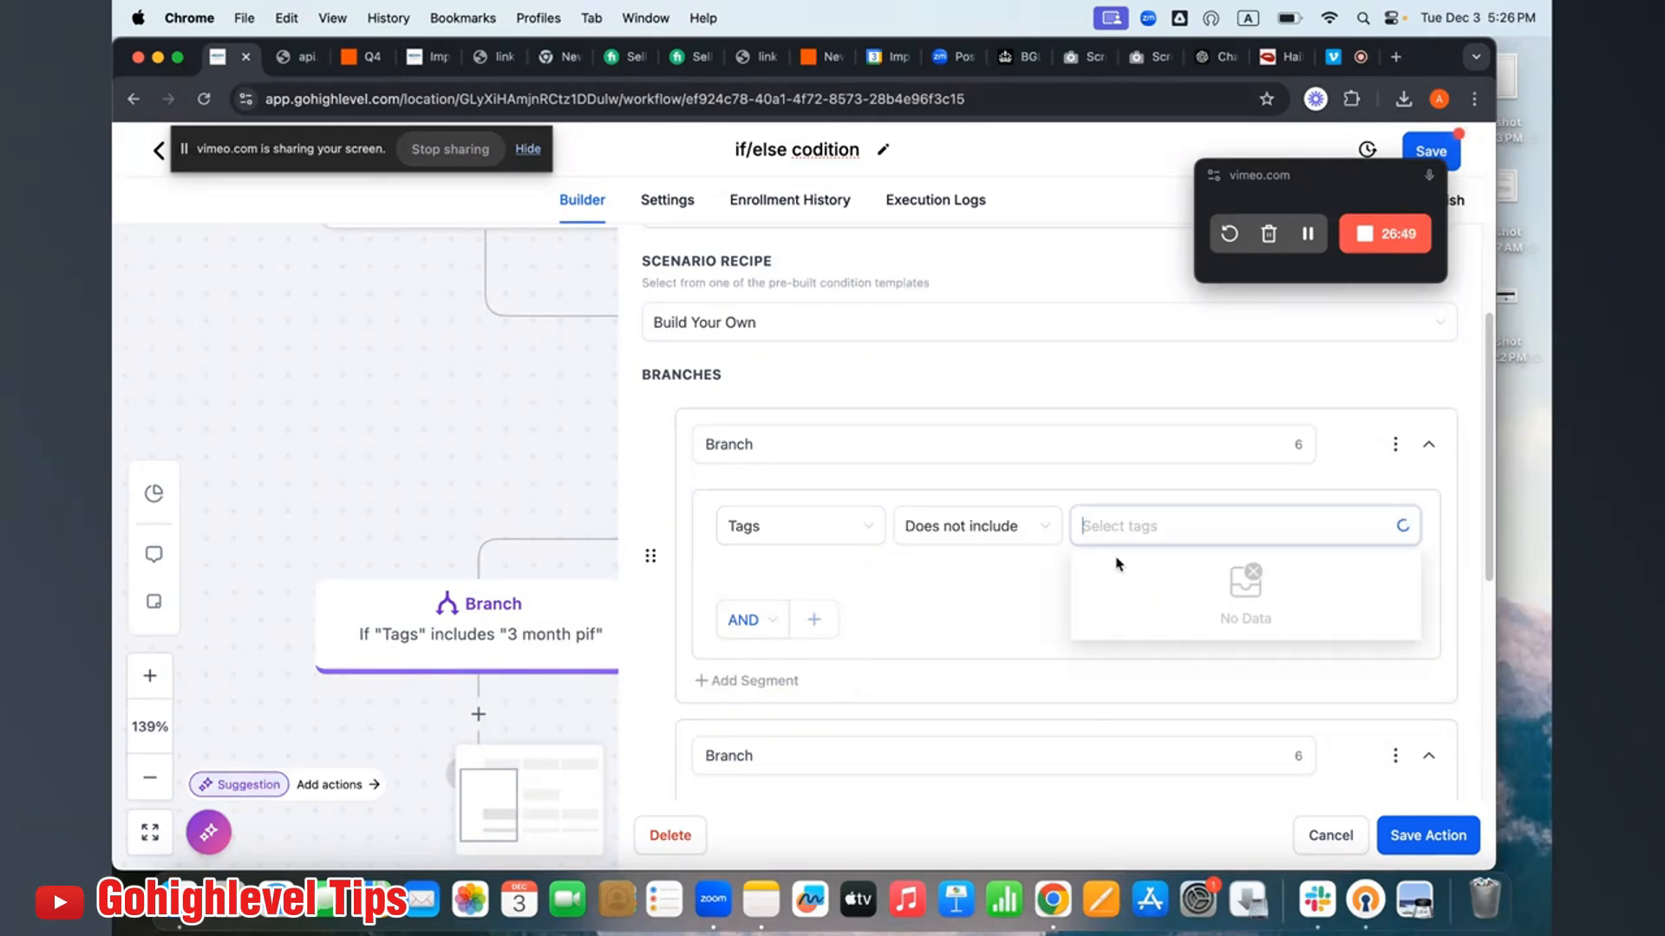
left_click(1119, 570)
Try the Is not empty and Is empty operators on the first branch's Tags condition and discard the edits.
left_click(1027, 526)
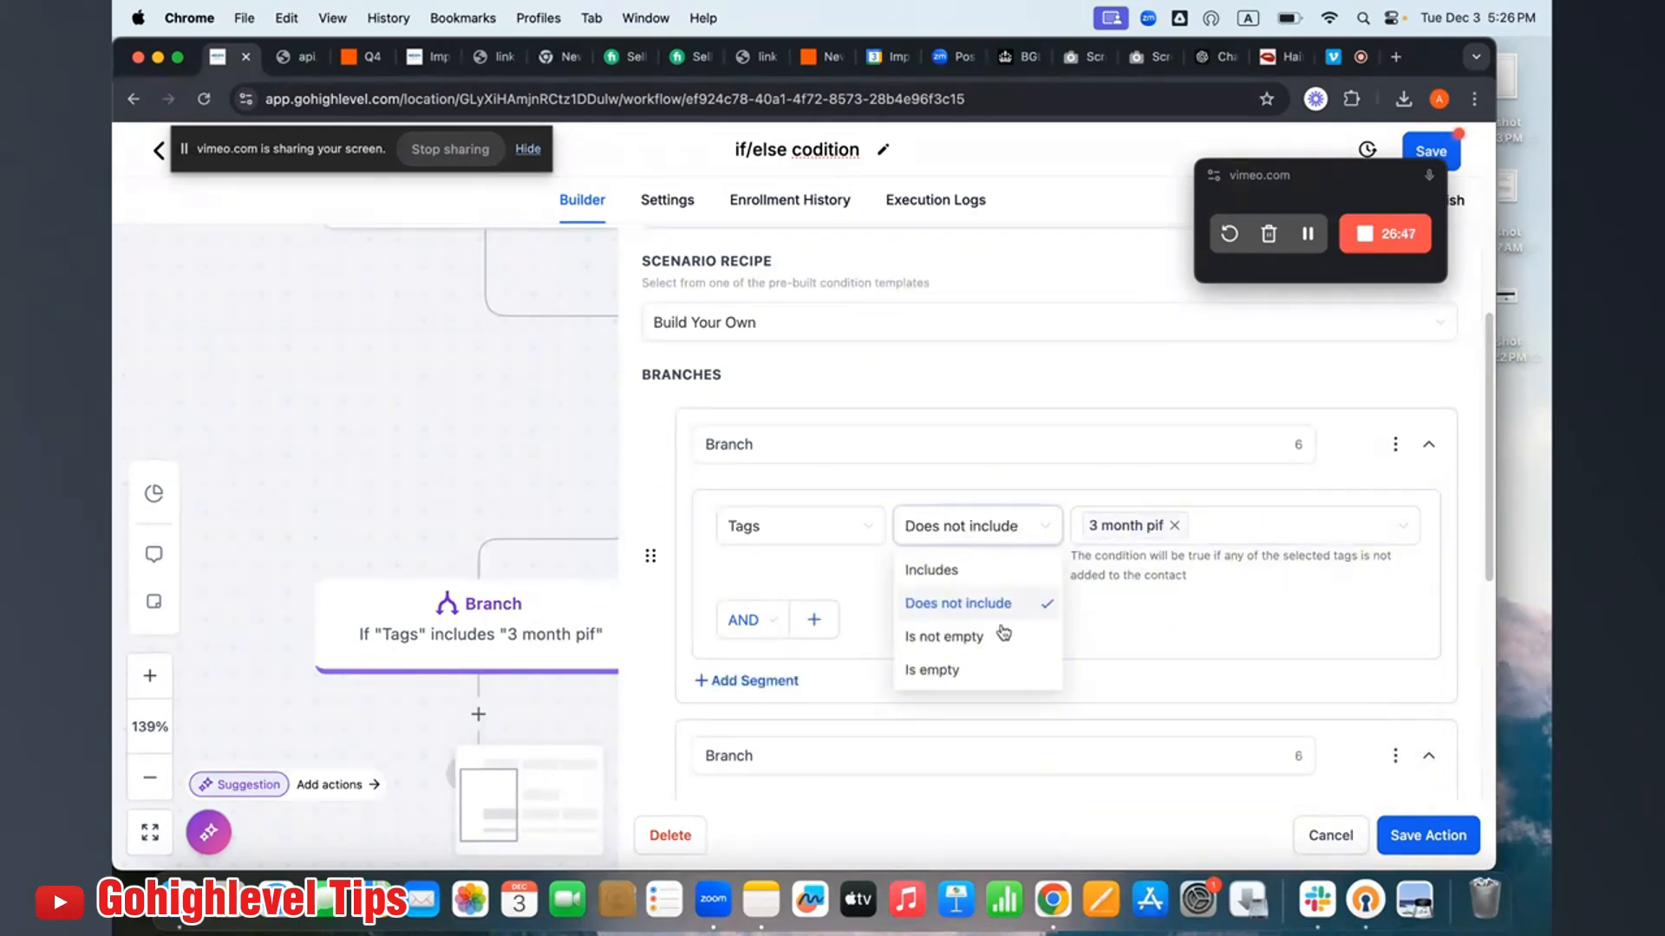
left_click(976, 633)
left_click(1016, 527)
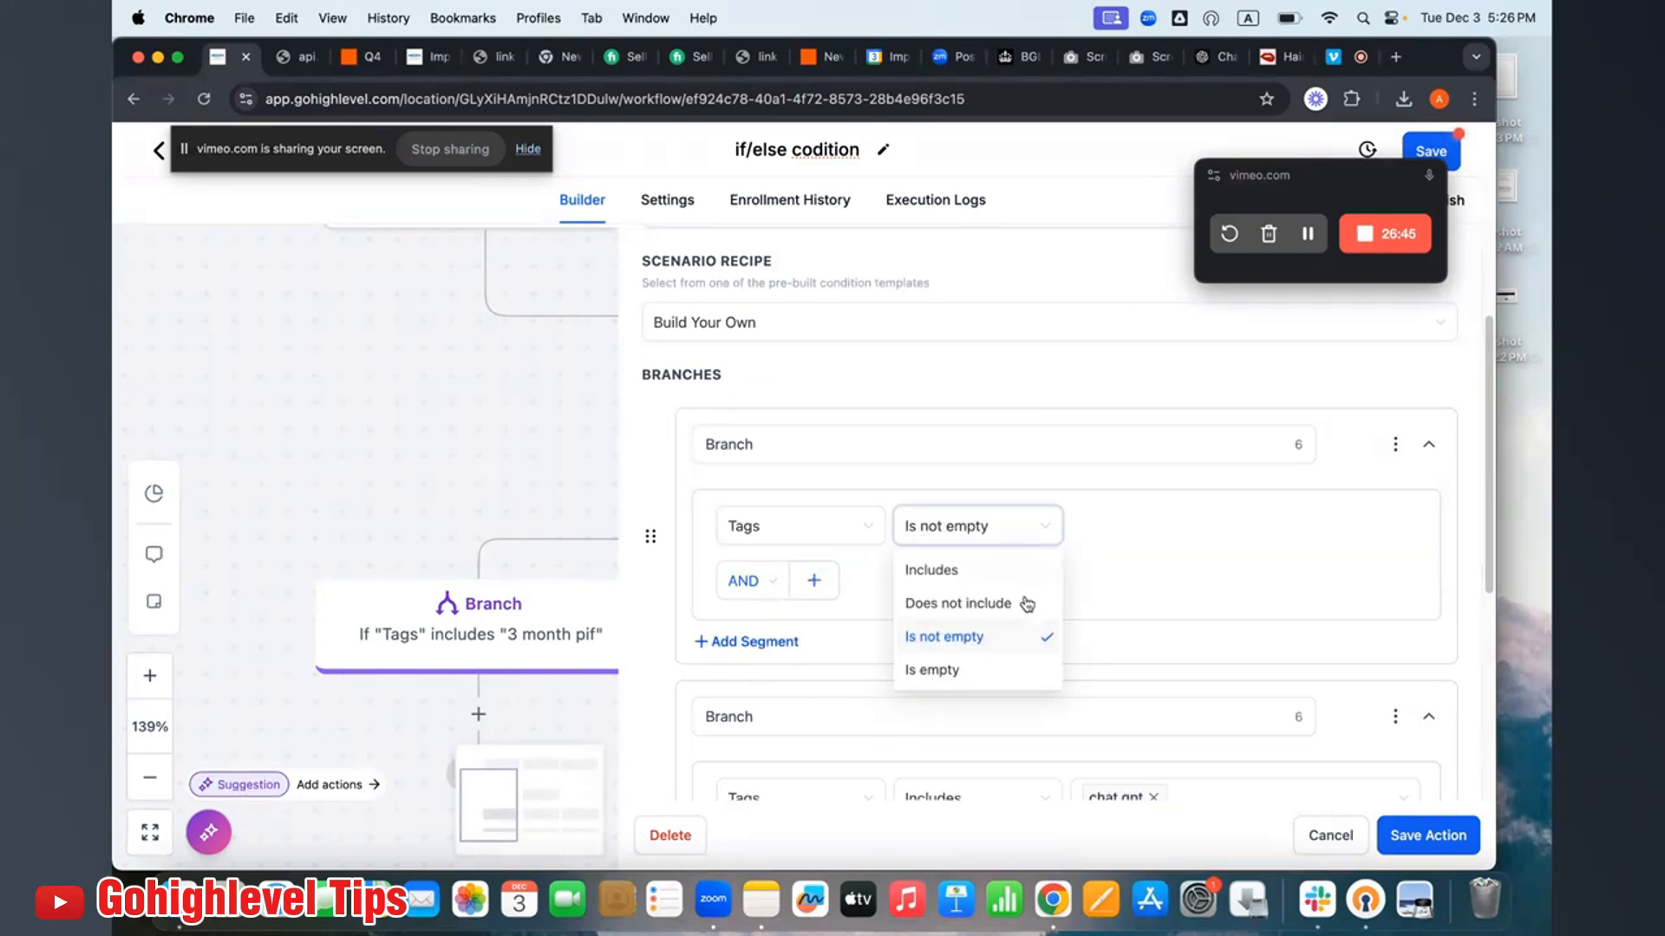
left_click(976, 672)
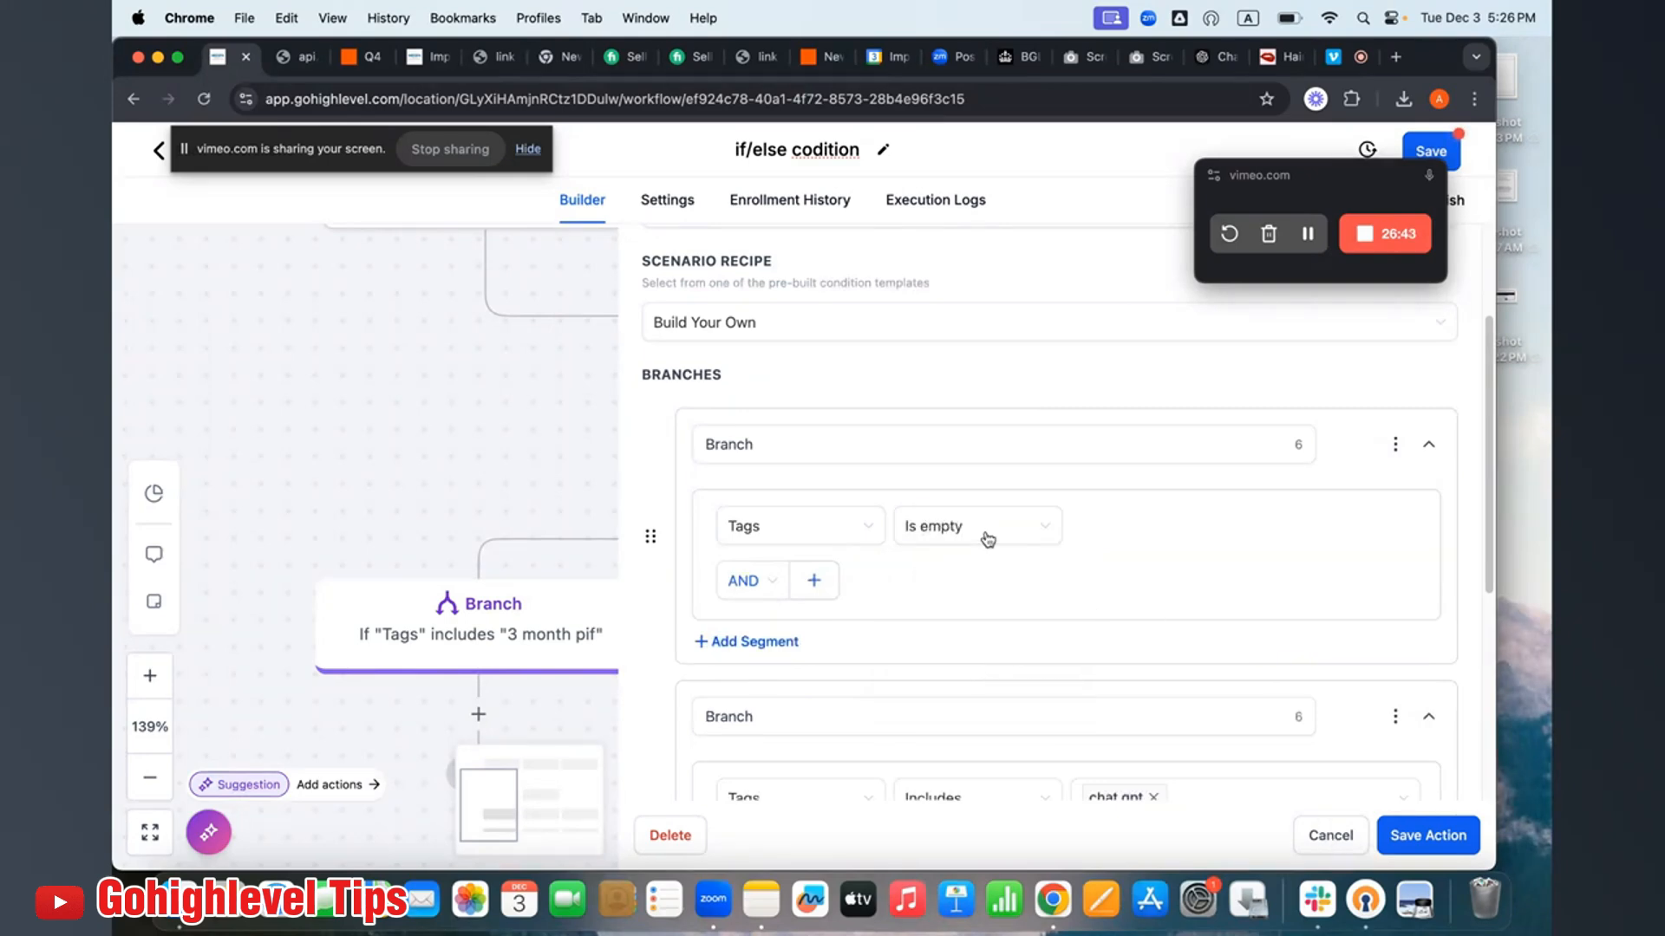
left_click(988, 540)
left_click(980, 639)
left_click(1015, 537)
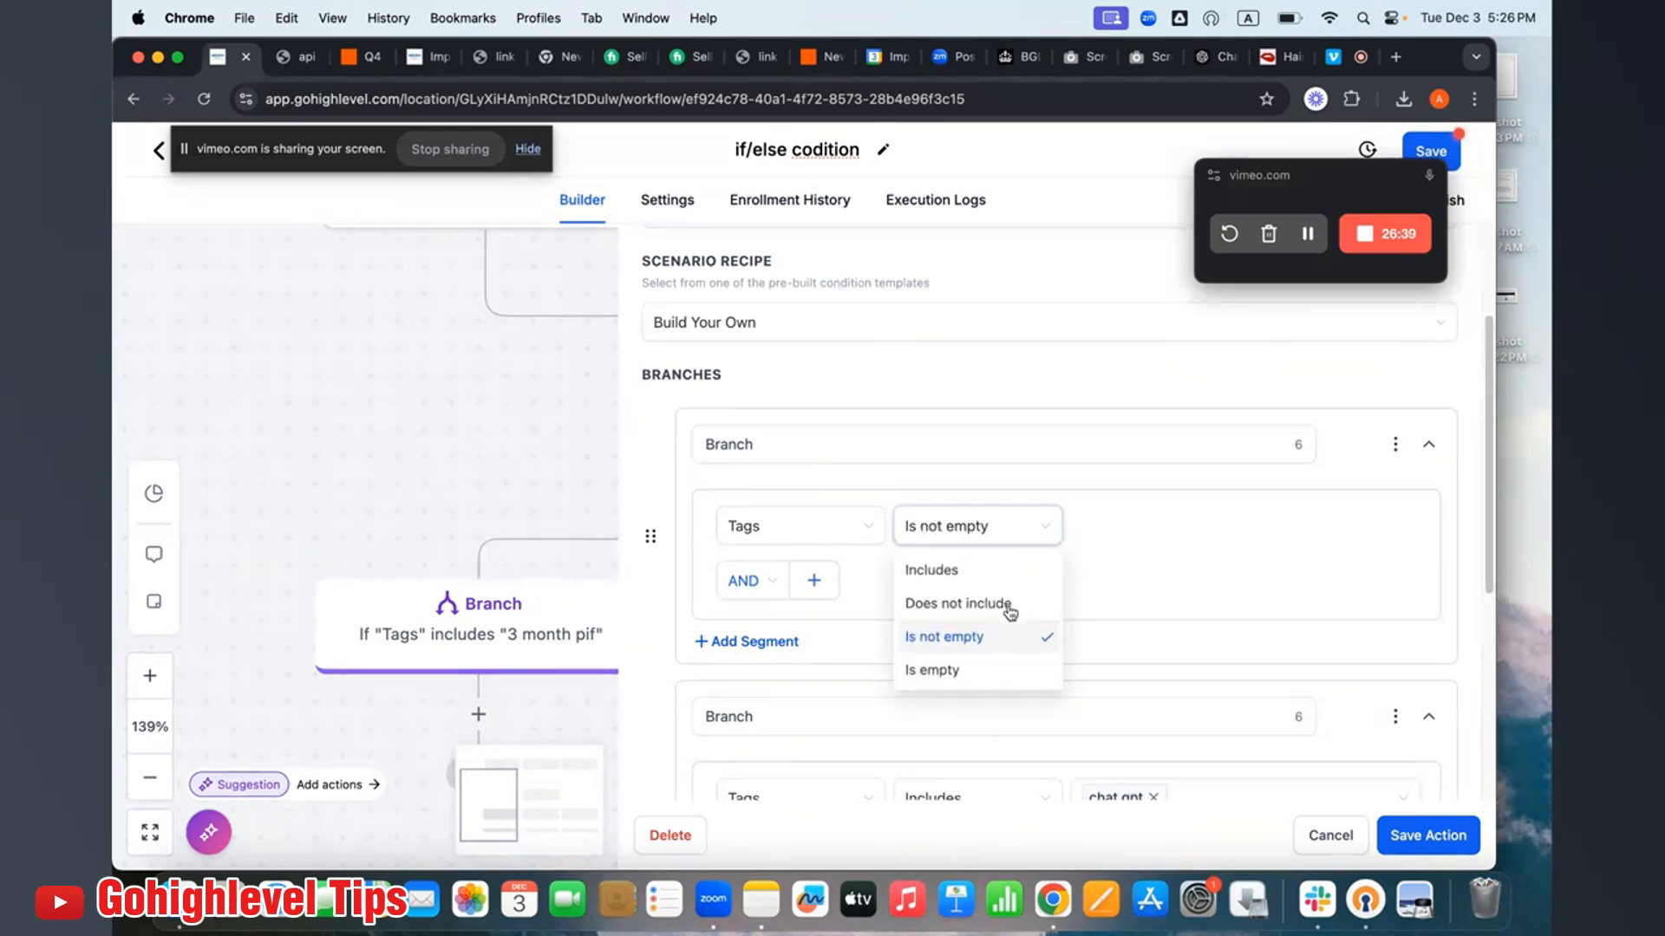
left_click(933, 682)
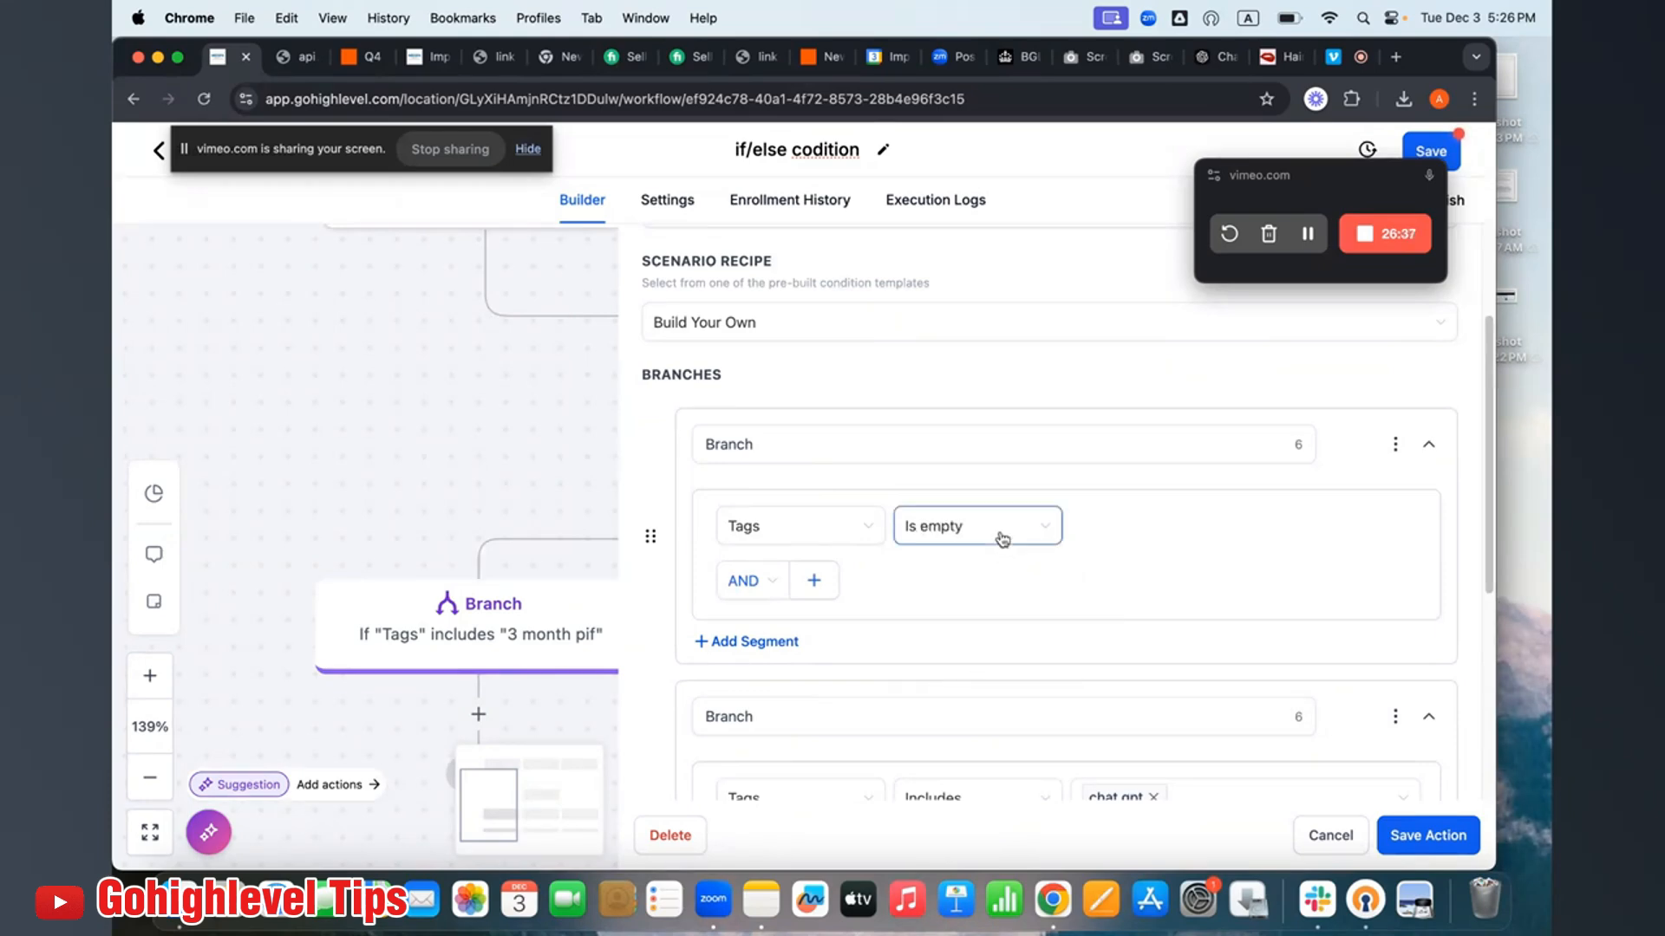
left_click(1333, 836)
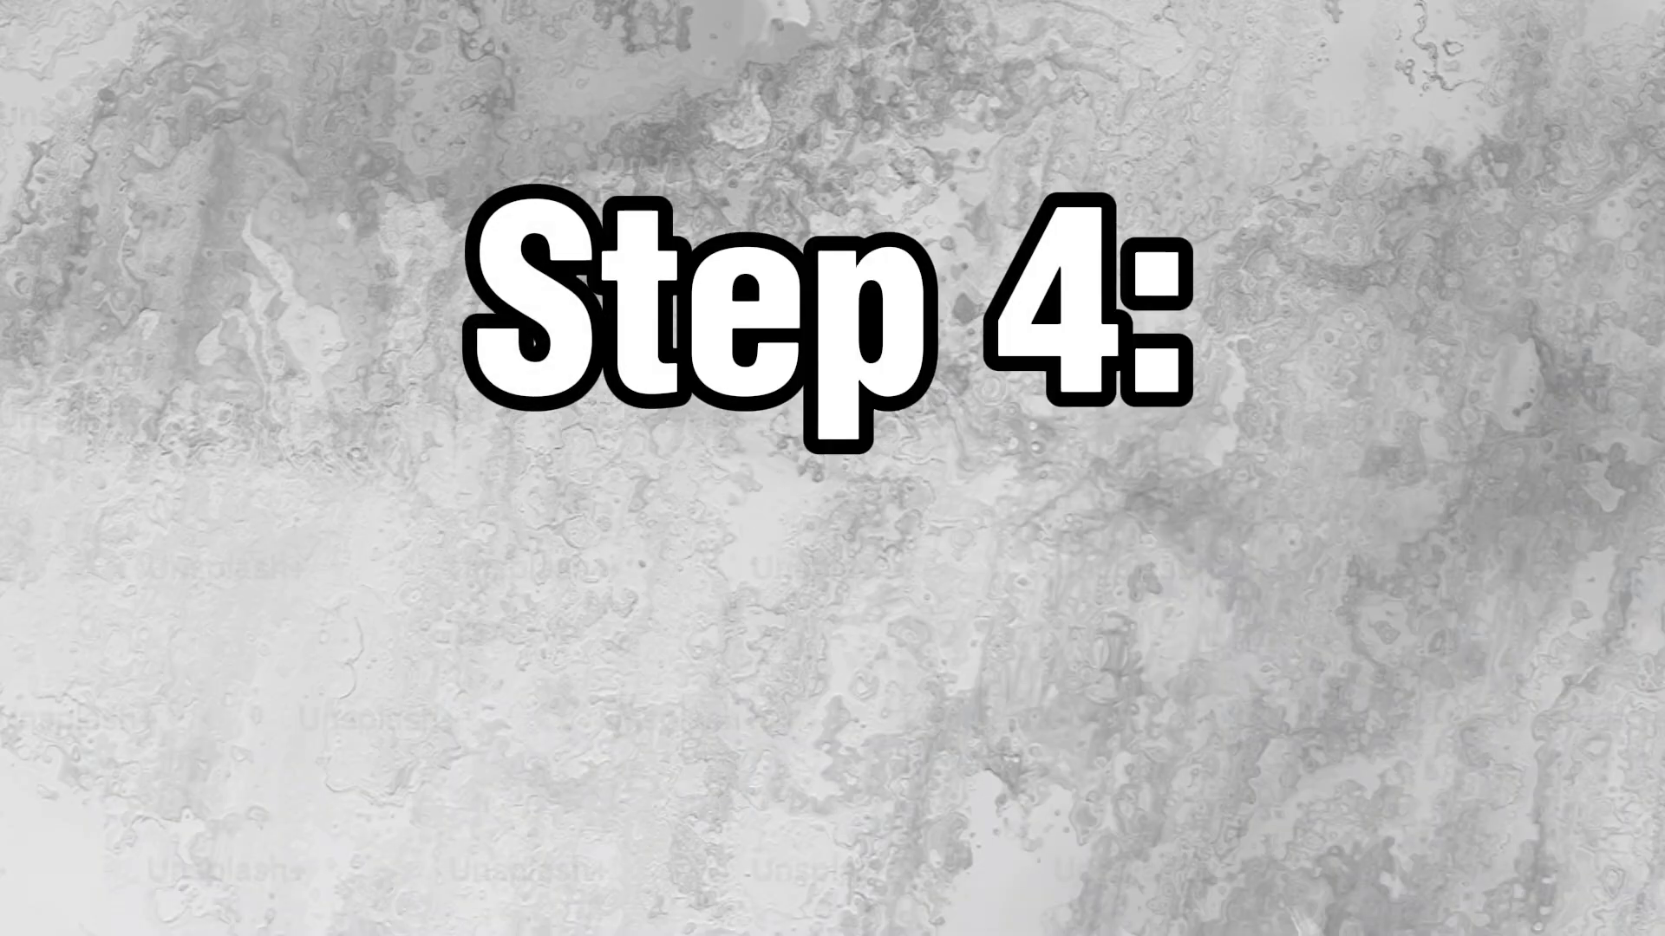